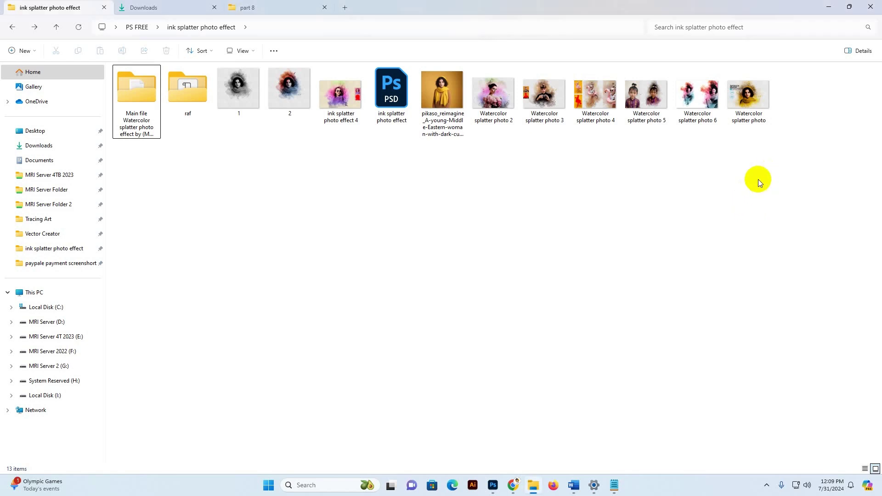
Step: View the Watercolor splatter photo preview full-window and browse back through the other Watercolor splatter sample images
double_click(763, 99)
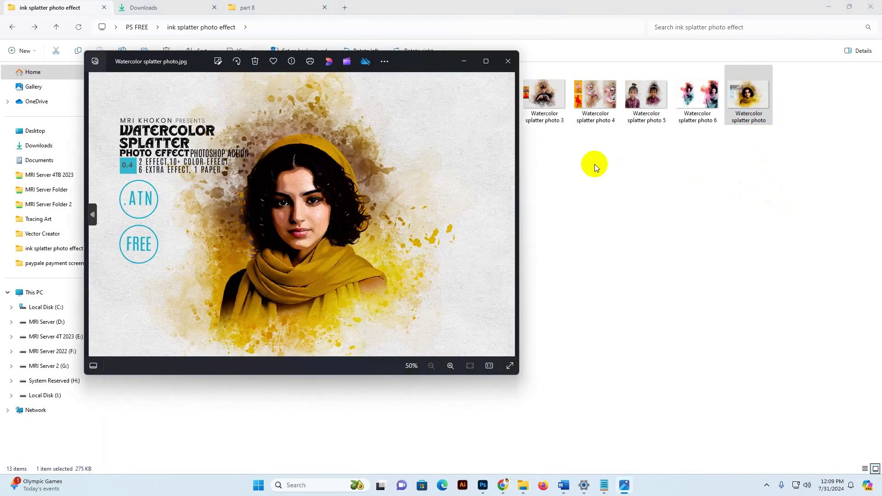
left_click(486, 61)
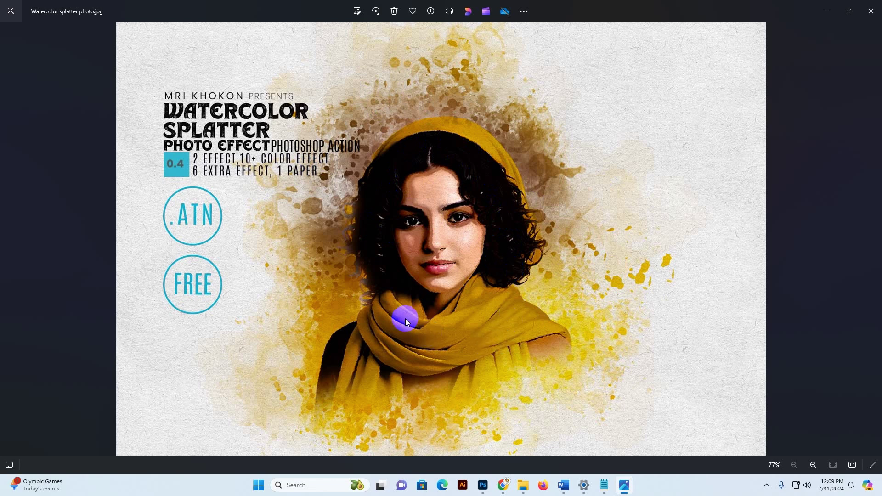
key("Right")
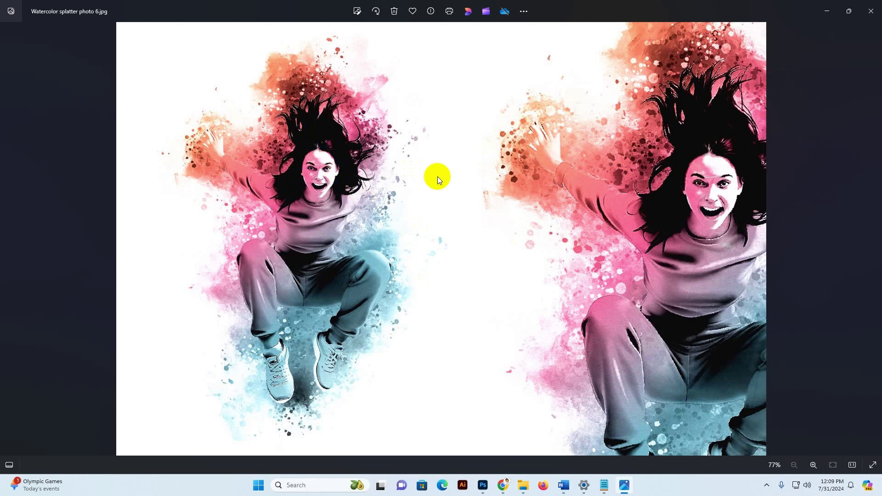
key("Left")
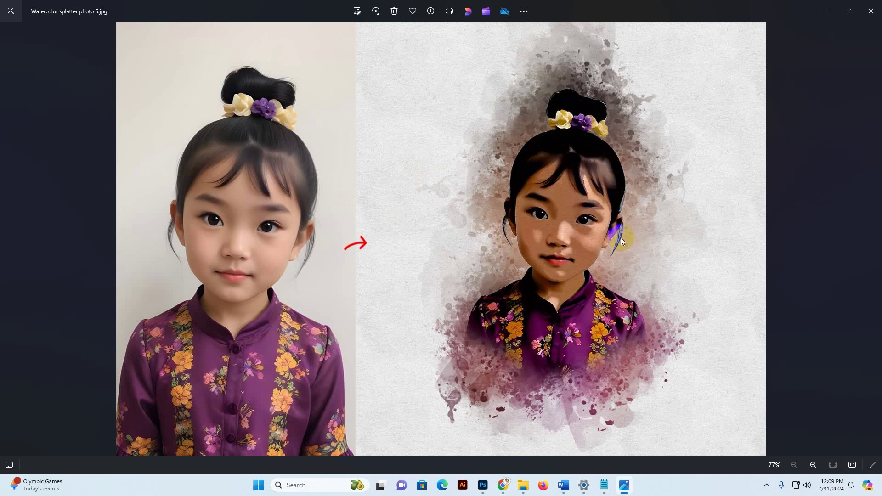
key("Left")
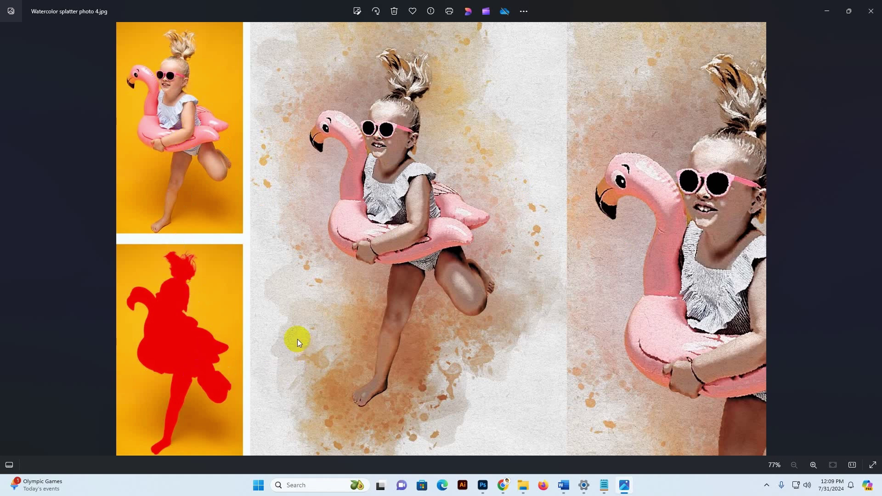
key("Left")
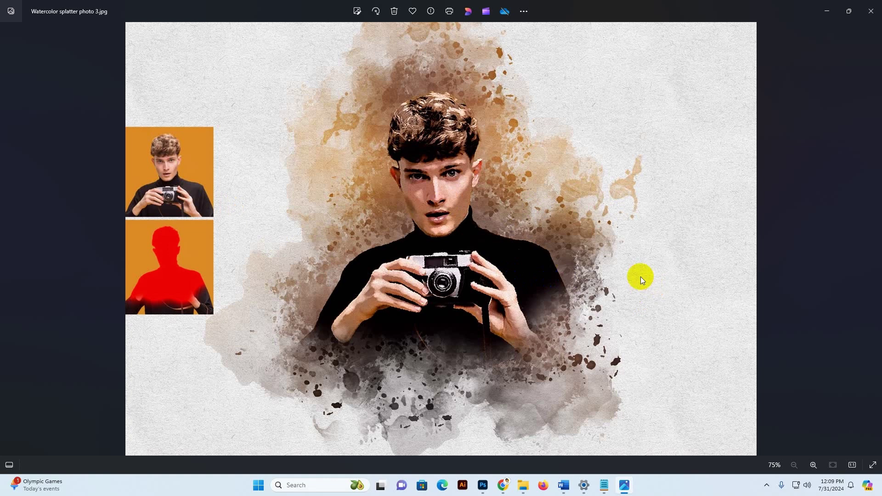
key("Left")
left_click(494, 198)
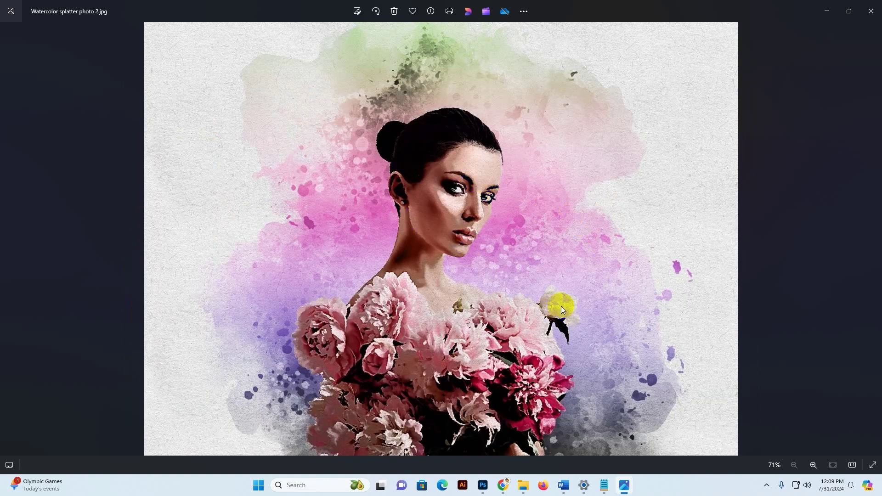
key("Left")
key("Left")
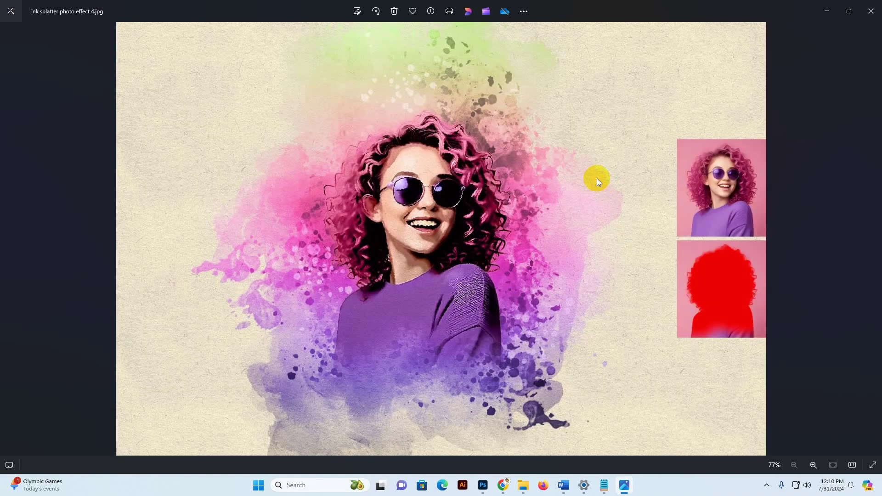
Step: View the remaining effect samples, including 1.jpg and 2.jpg, and close the image viewer
key("Right")
key("Left")
key("Left")
key("Left")
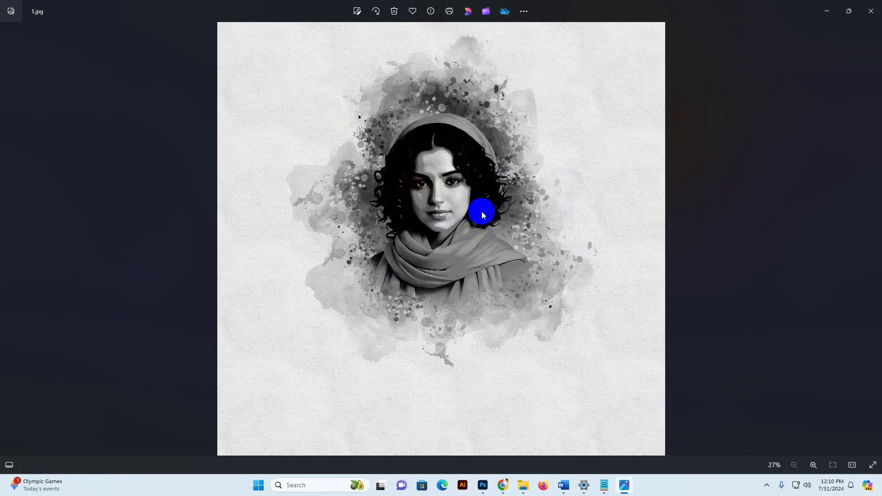
key("Right")
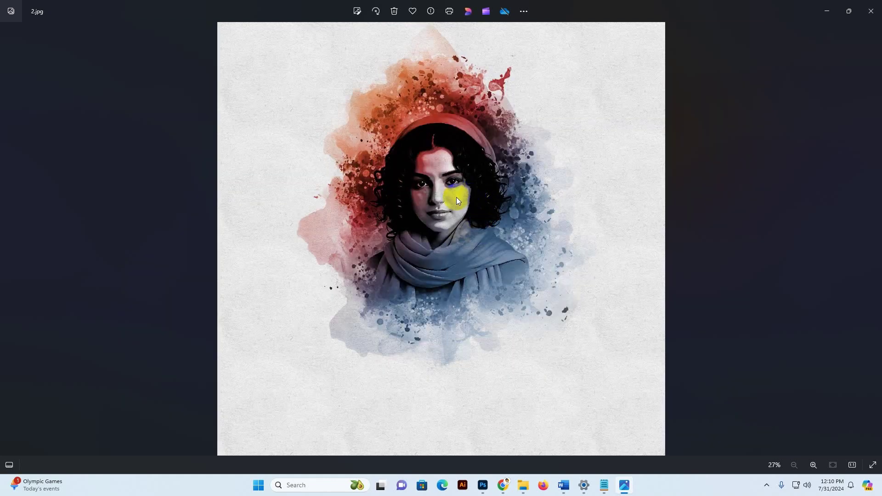
left_click(872, 11)
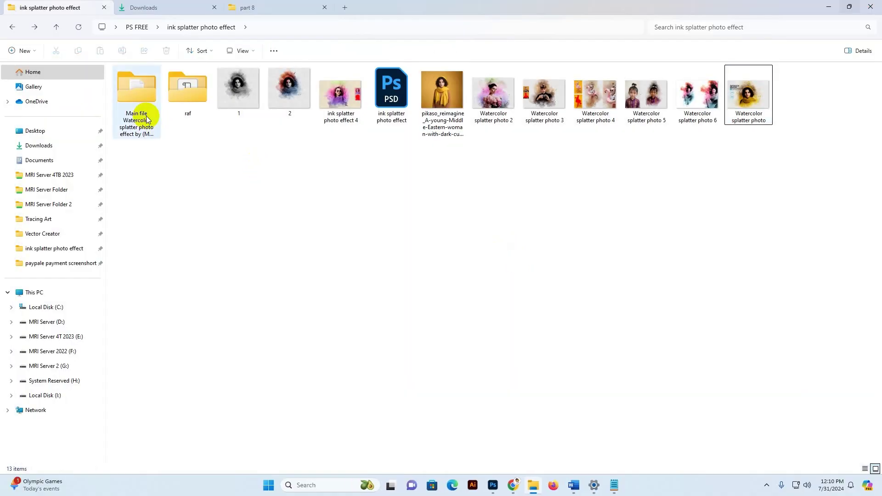
Step: Open the Main file Watercolor splatter photo effect folder, look over its files and view the Support preview image
double_click(147, 118)
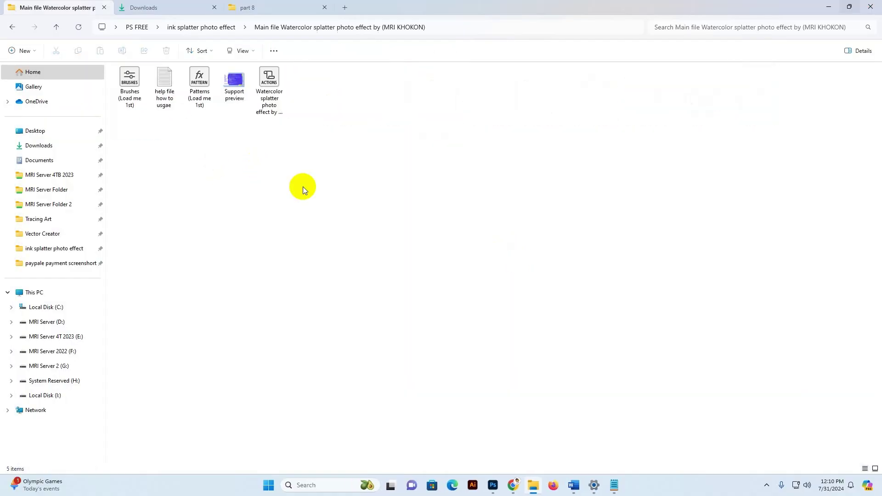
left_click(128, 87)
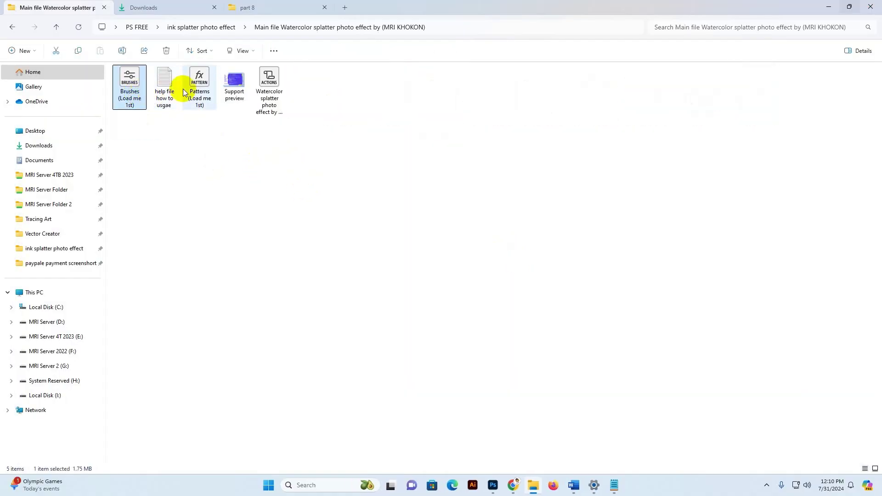
left_click(166, 92)
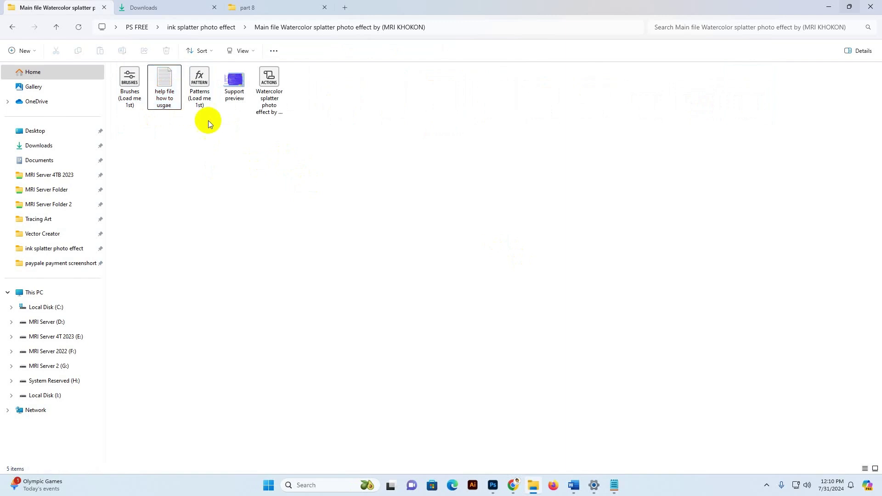
left_click(198, 85)
double_click(235, 83)
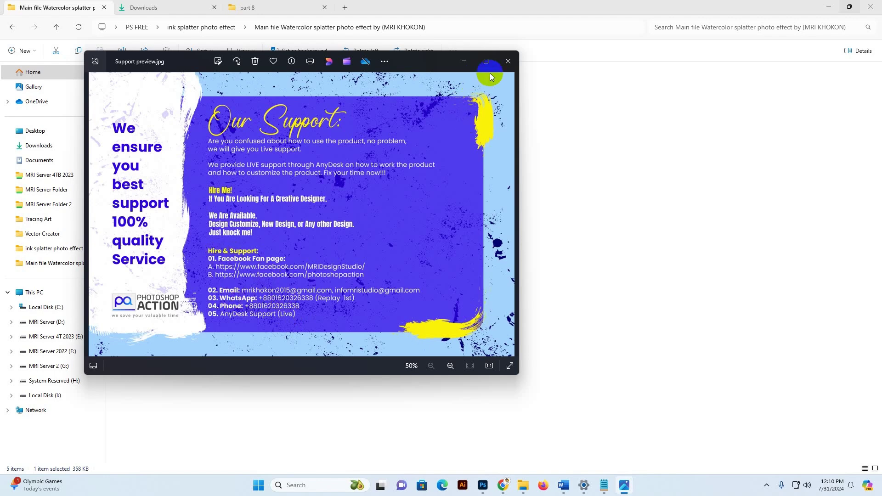
left_click(508, 63)
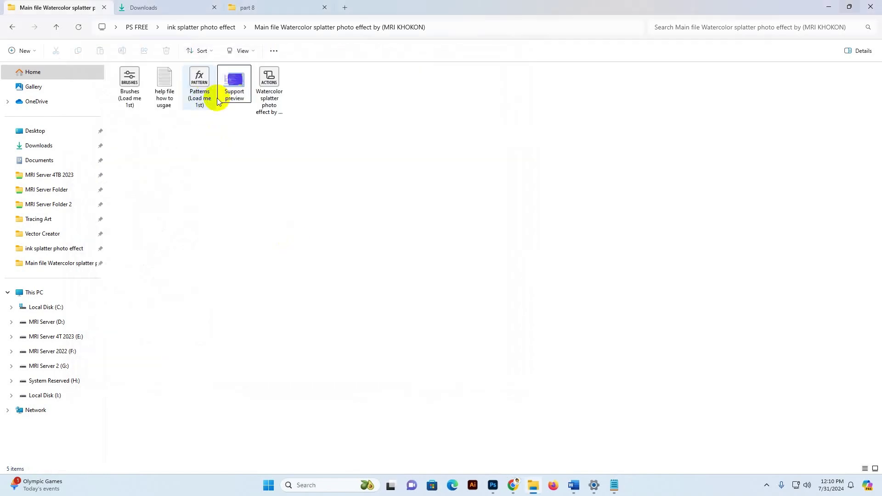
Step: Read the help file's software version, photo size, support and action usage notes, and minimize the file
left_click(170, 92)
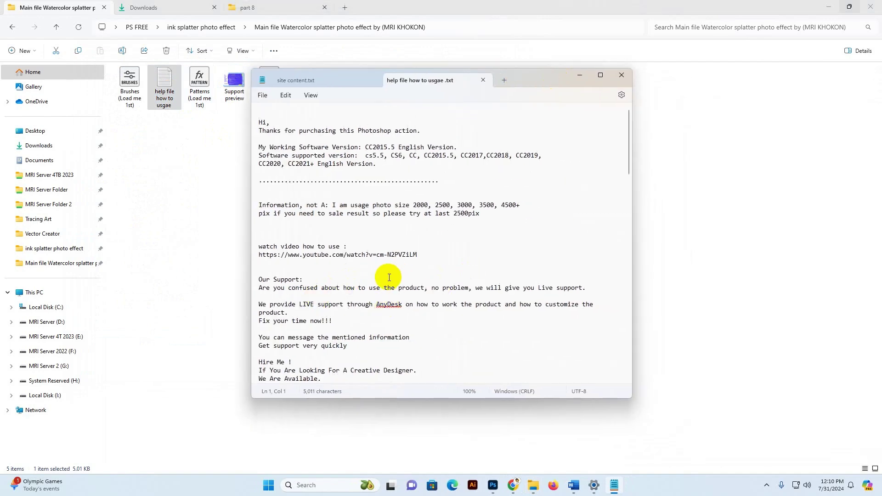
scroll(350, 204, "down", 3)
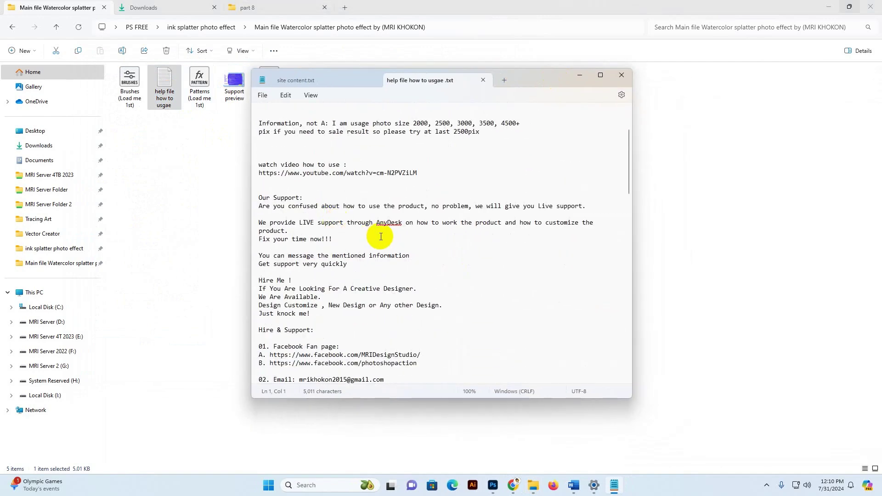
scroll(488, 160, "up", 2)
left_click_drag(485, 182, 321, 189)
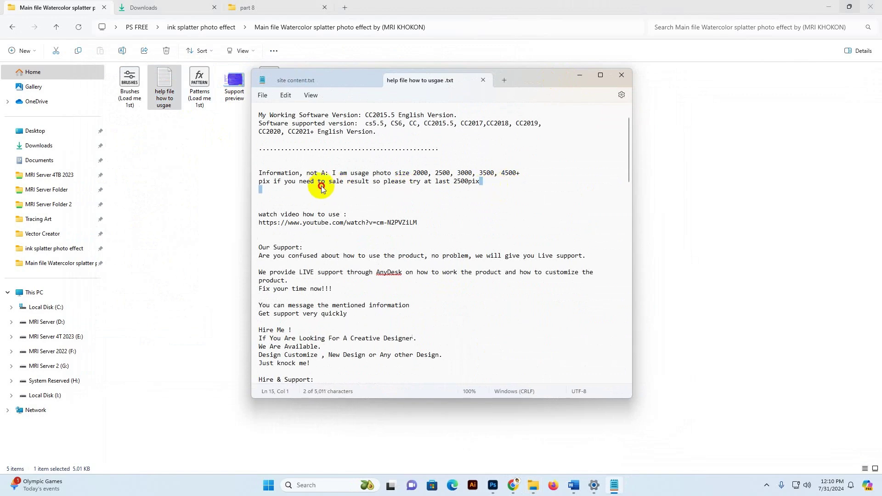
scroll(498, 158, "up", 1)
scroll(445, 263, "down", 6)
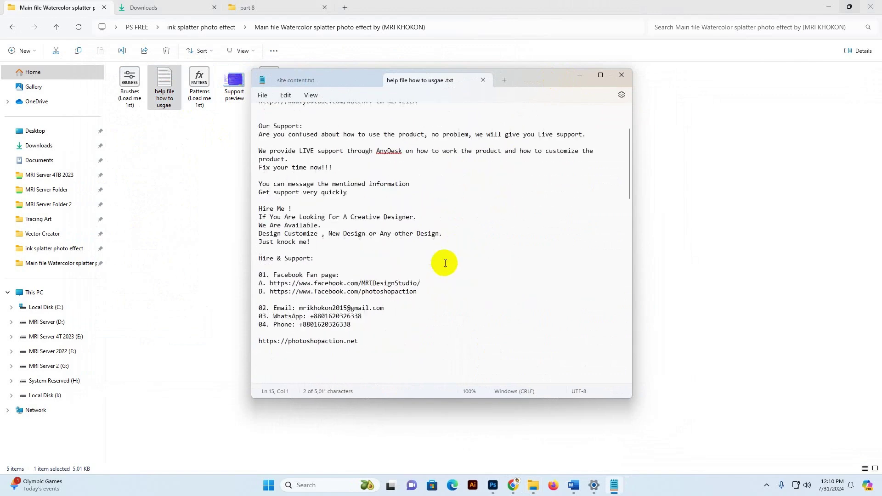
scroll(444, 264, "down", 12)
scroll(365, 281, "up", 5)
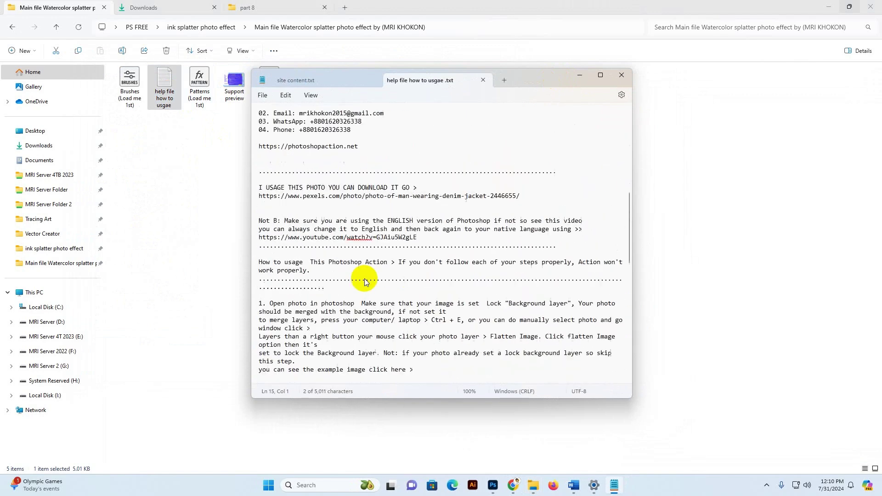
scroll(365, 281, "up", 5)
left_click_drag(361, 257, 454, 205)
left_click(457, 206)
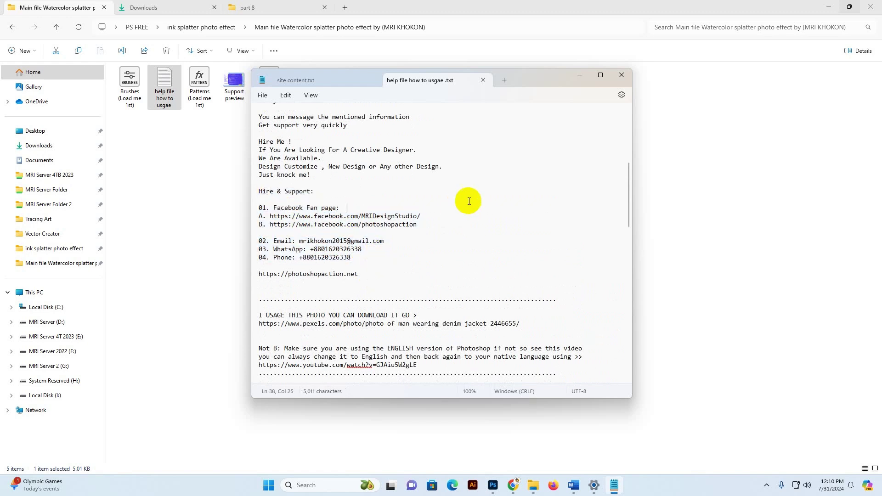
left_click(580, 78)
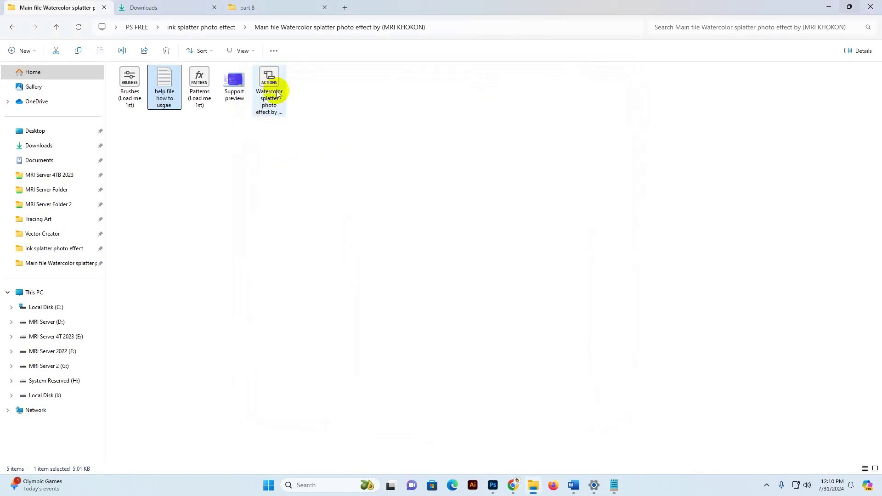
left_click(270, 79)
left_click(305, 200)
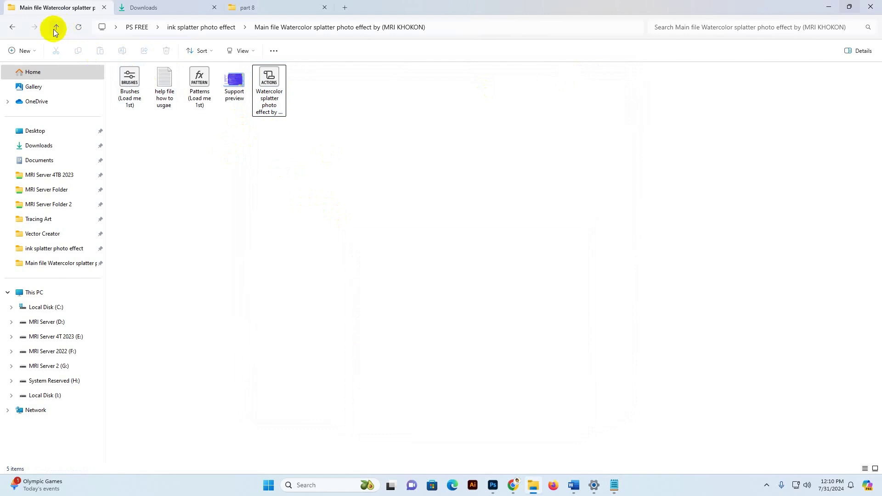
left_click(136, 86)
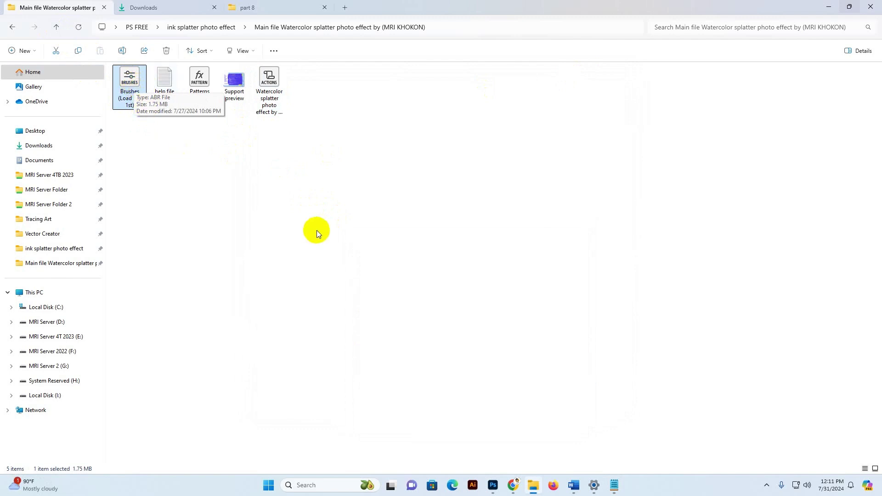
left_click(199, 85)
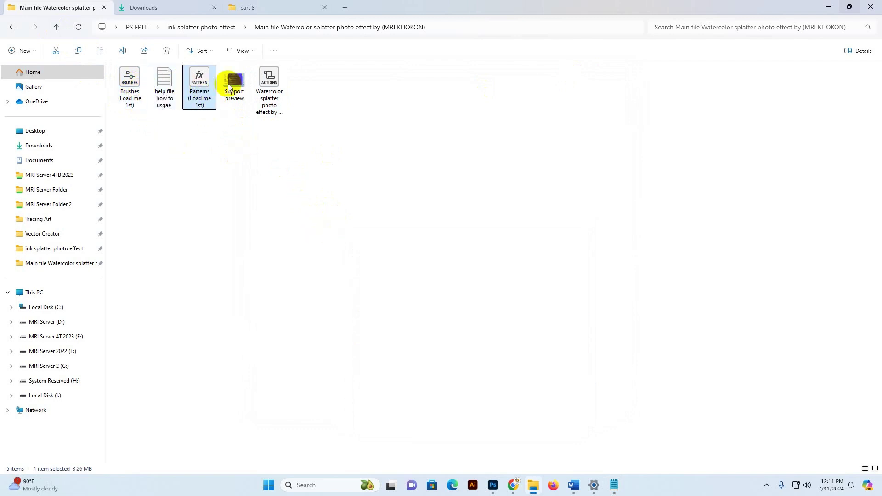
left_click(269, 87)
left_click(560, 392)
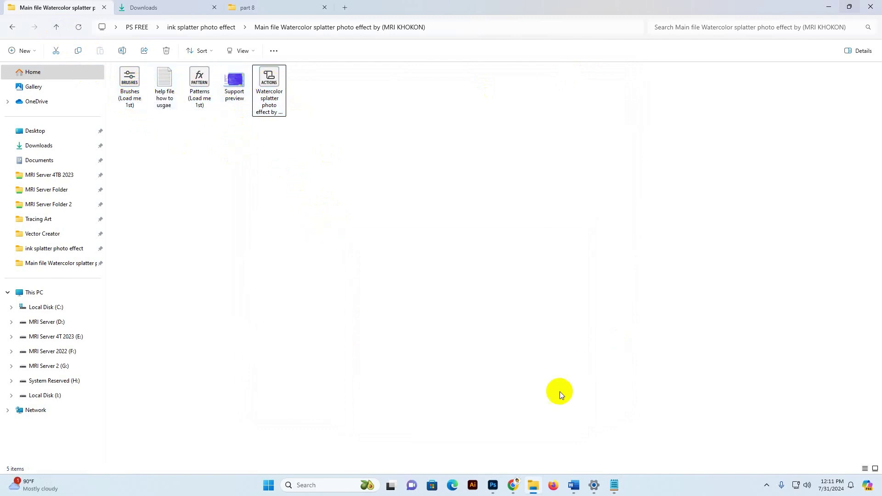
Step: Switch to Photoshop, show the Brushes panel and place it beside the Layers panel
left_click(494, 487)
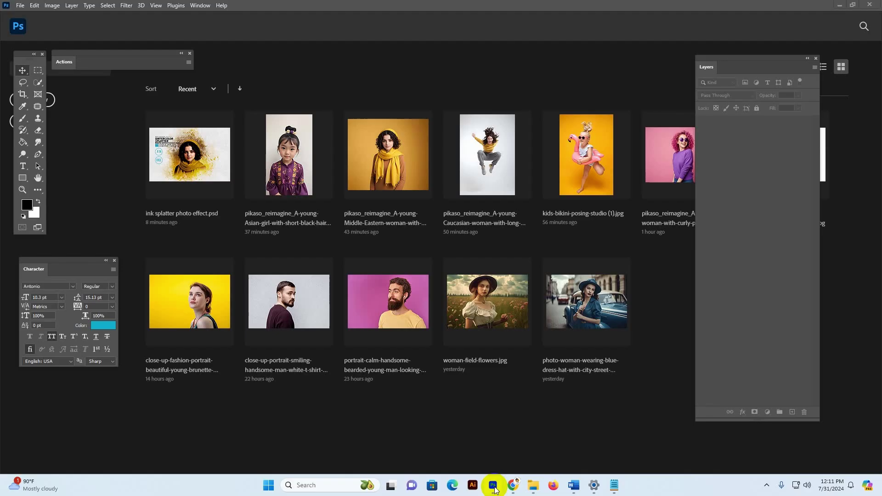
left_click(200, 6)
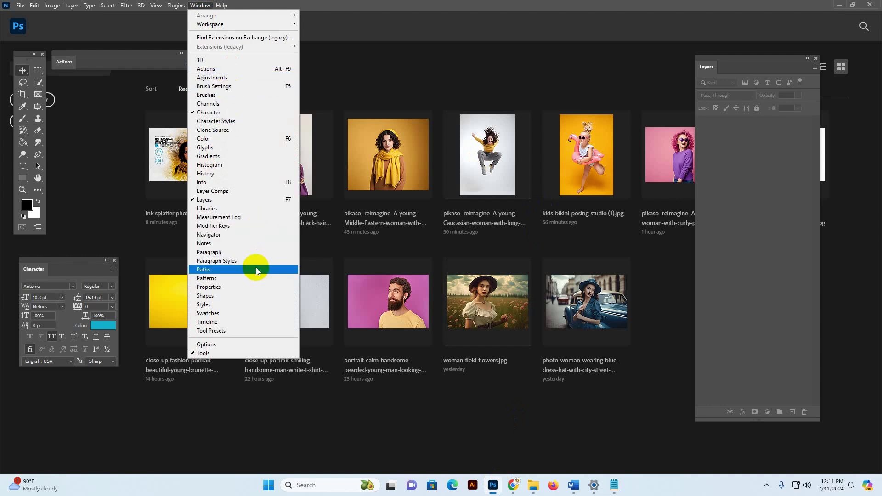
left_click(214, 98)
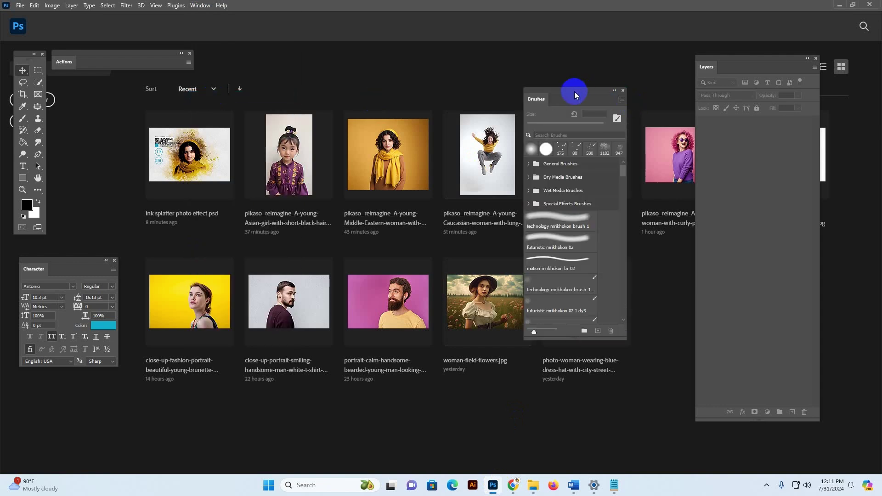
left_click_drag(573, 90, 615, 59)
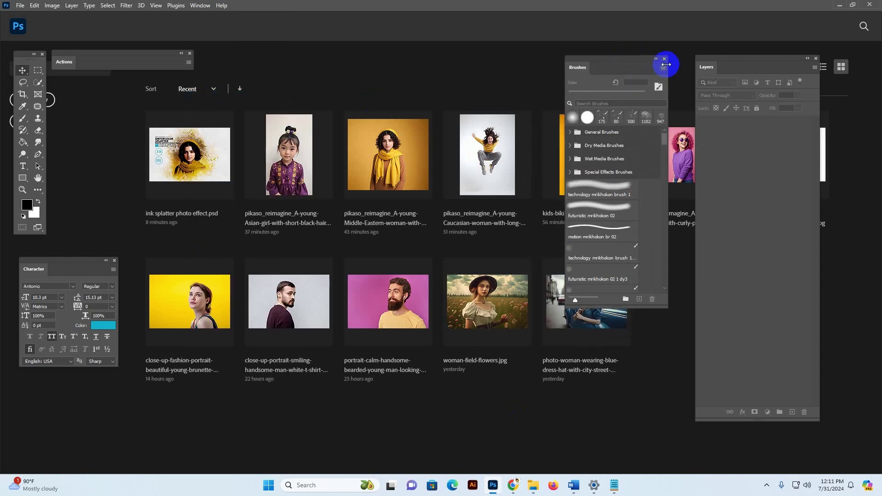
Step: Import the Brushes (Load me 1st) file from the Main file Watercolor splatter photo effect folder and close the Brushes panel
left_click(664, 69)
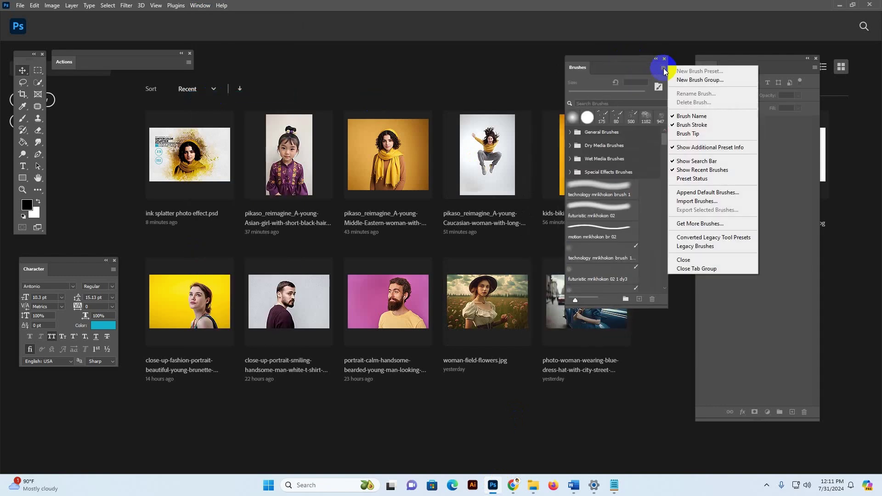
left_click(705, 201)
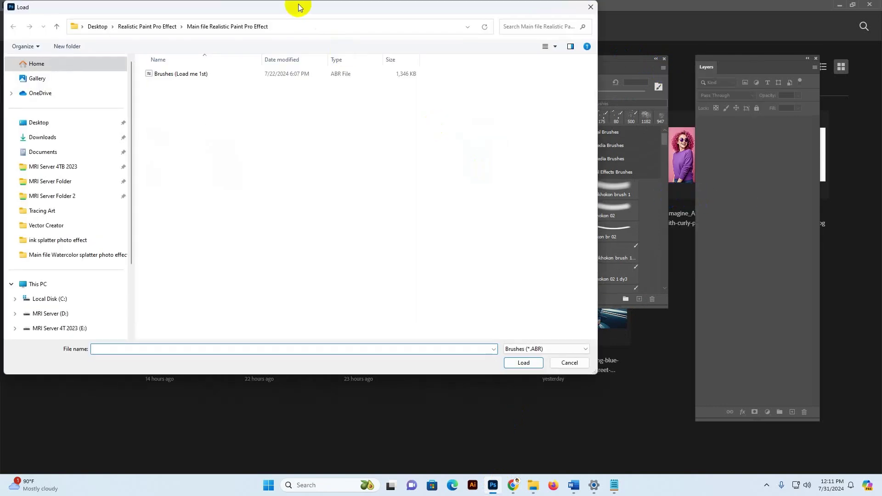
left_click_drag(295, 6, 384, 9)
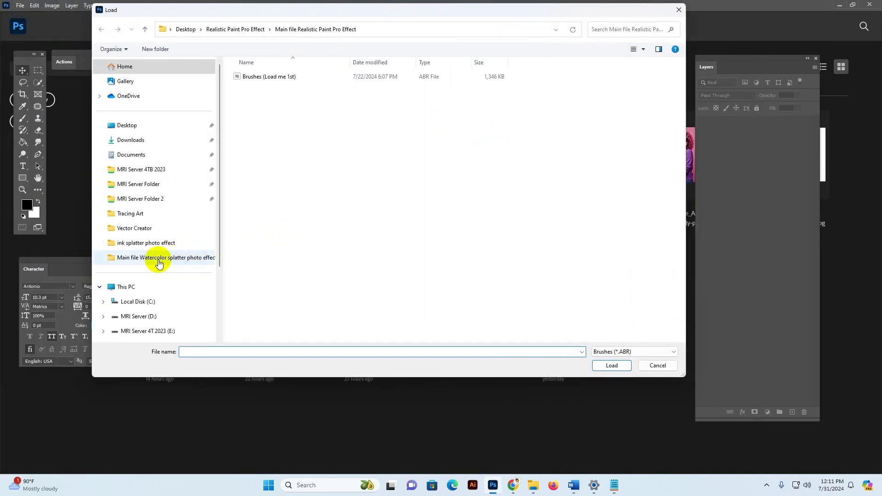
left_click(195, 258)
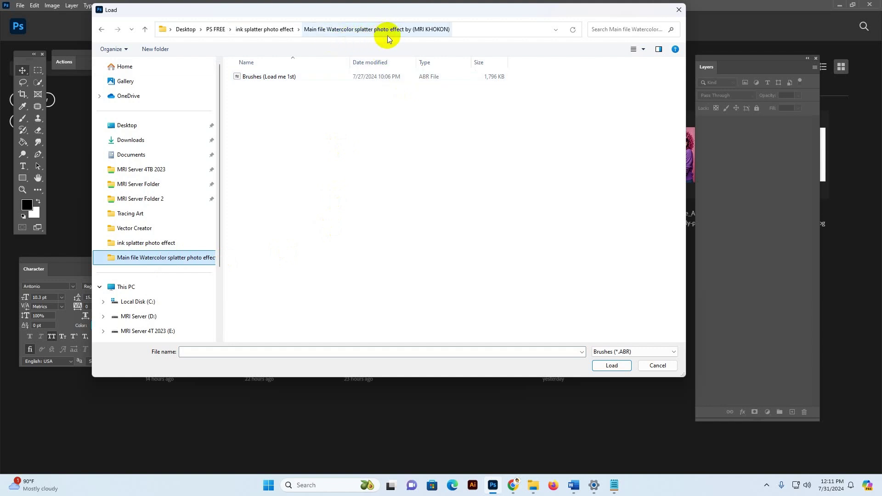
left_click(256, 77)
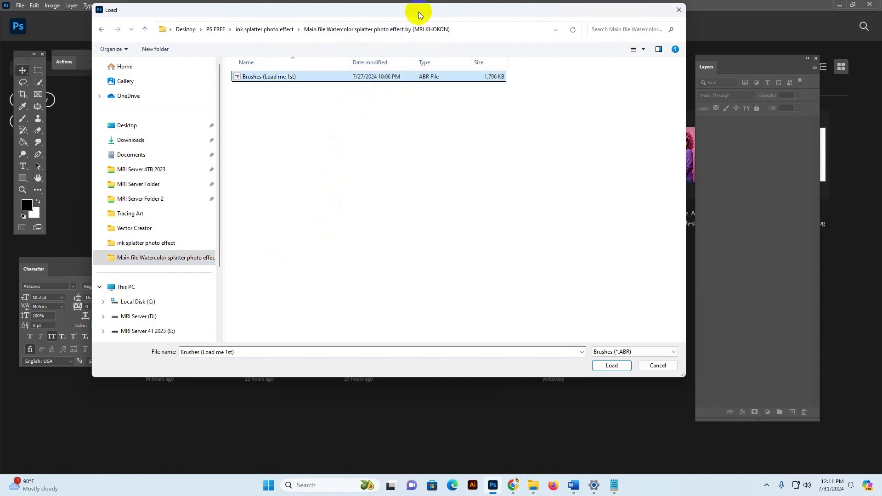
left_click_drag(419, 14, 405, 114)
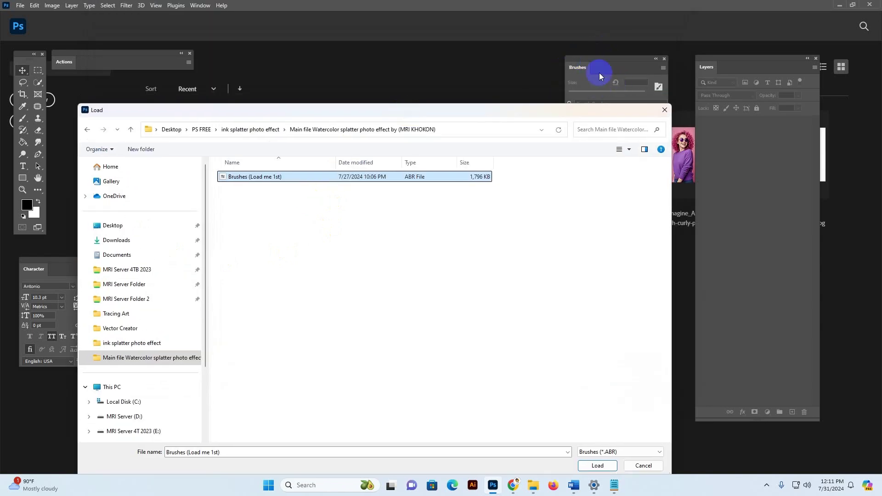
left_click_drag(499, 108, 517, 18)
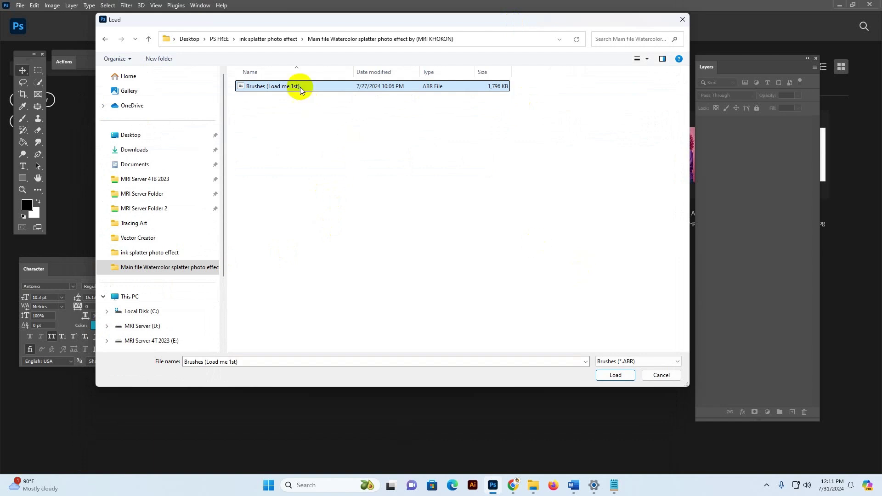
left_click(617, 376)
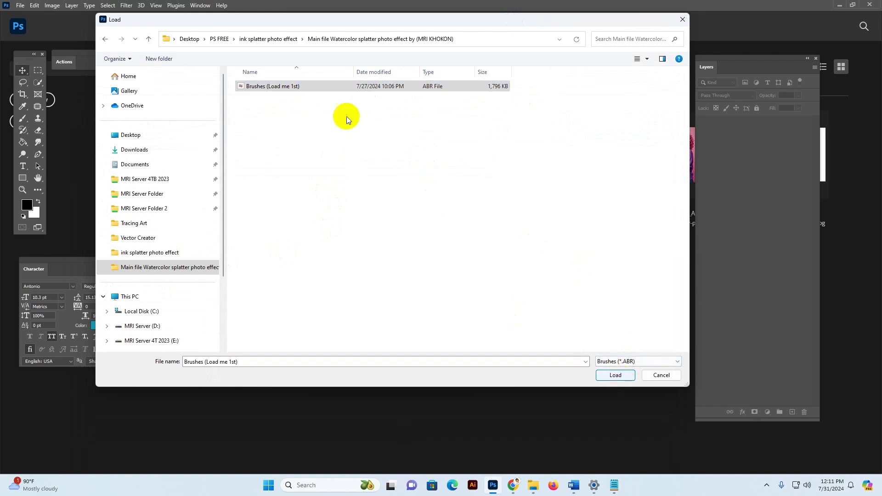
mouse_move(345, 115)
left_mouse_down()
mouse_move(280, 84)
mouse_move(292, 102)
left_mouse_up()
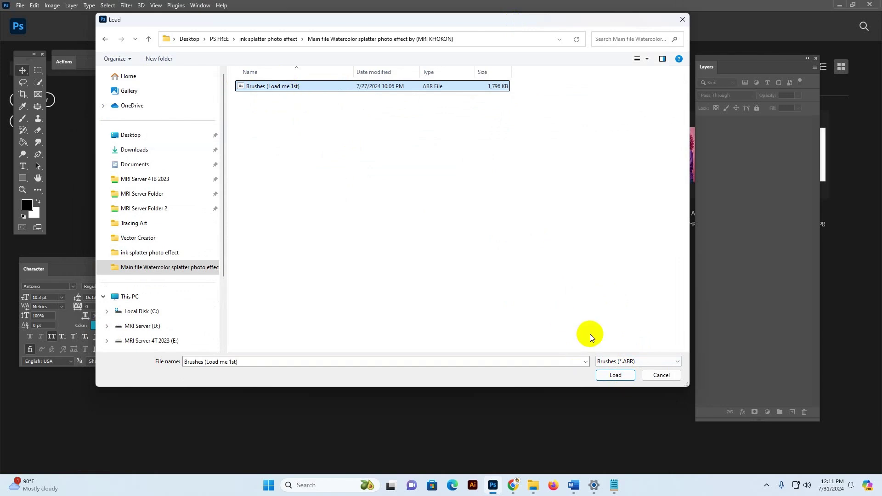
left_click(616, 375)
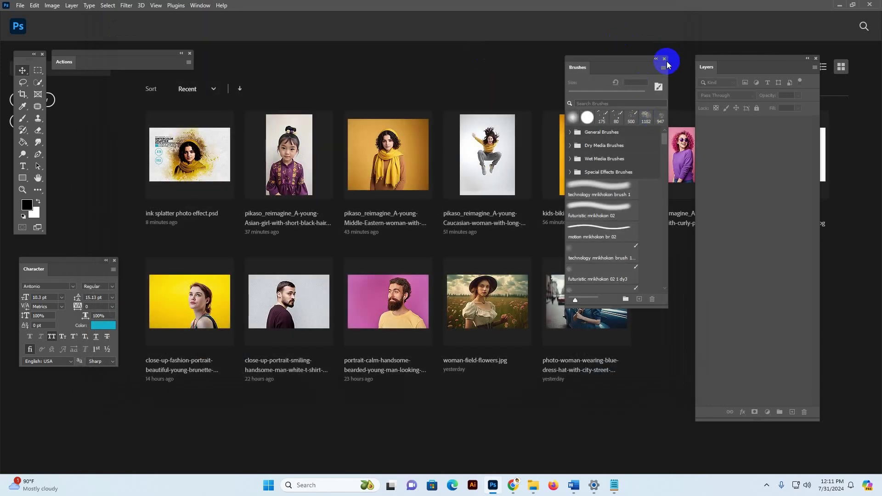
left_click(665, 59)
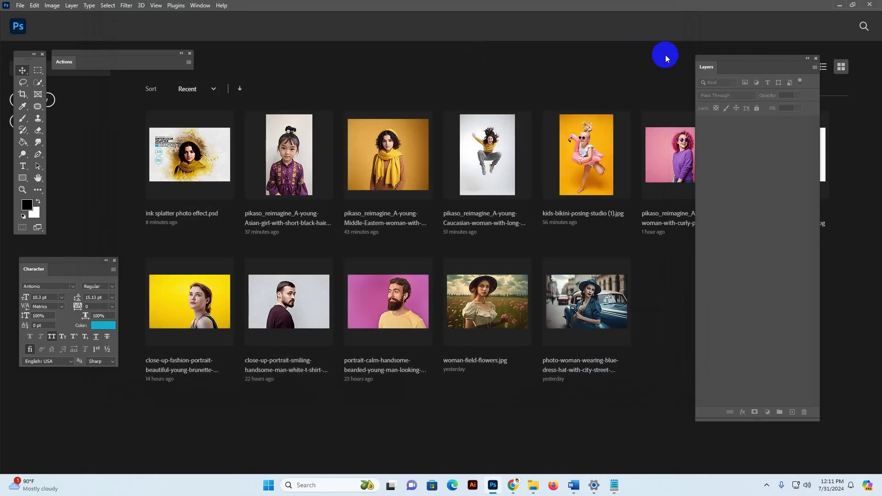
Step: Show the Patterns panel, import Patterns (Load me 1st) from the Main file Watercolor splatter photo effect folder, and close the panel
left_click(205, 6)
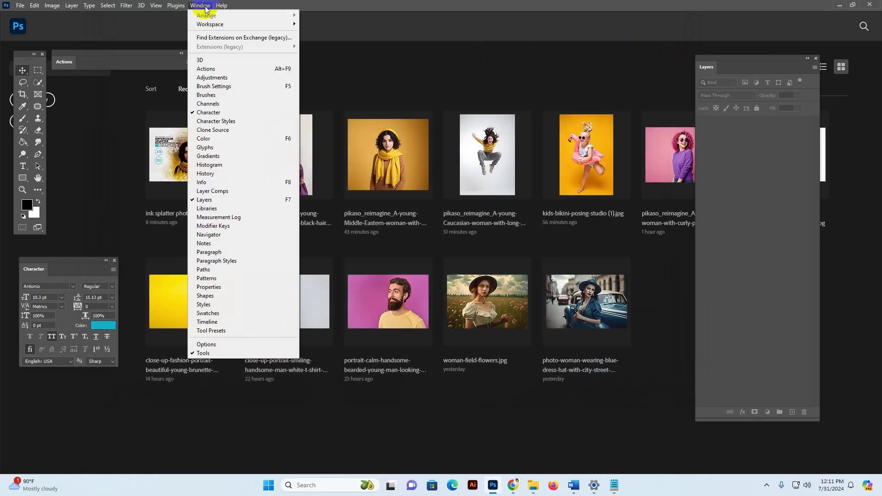
left_click(207, 278)
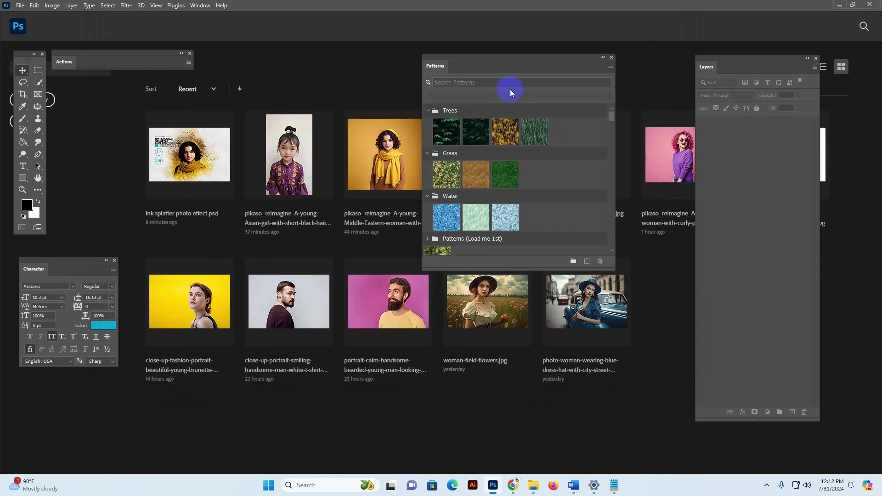
left_click(610, 67)
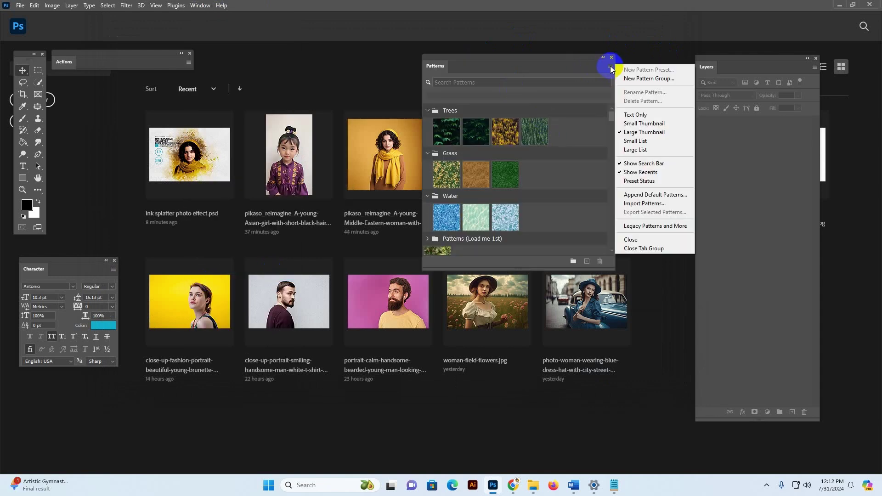
left_click(666, 206)
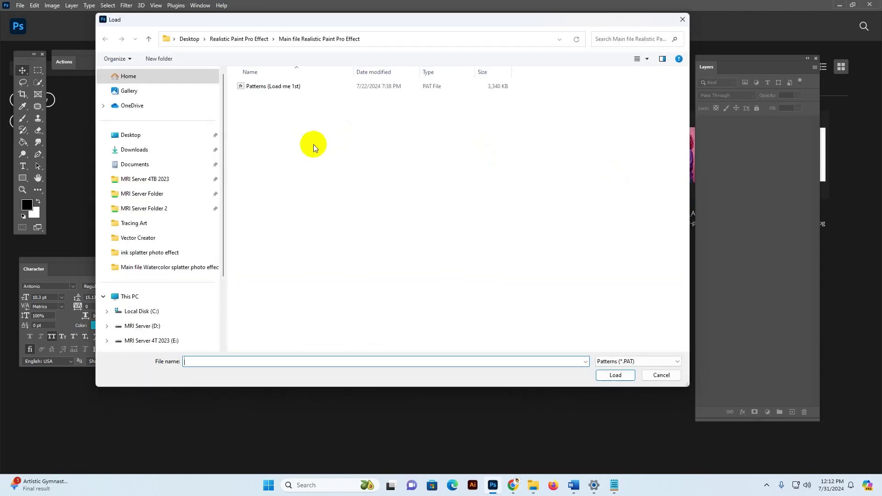
left_click(154, 268)
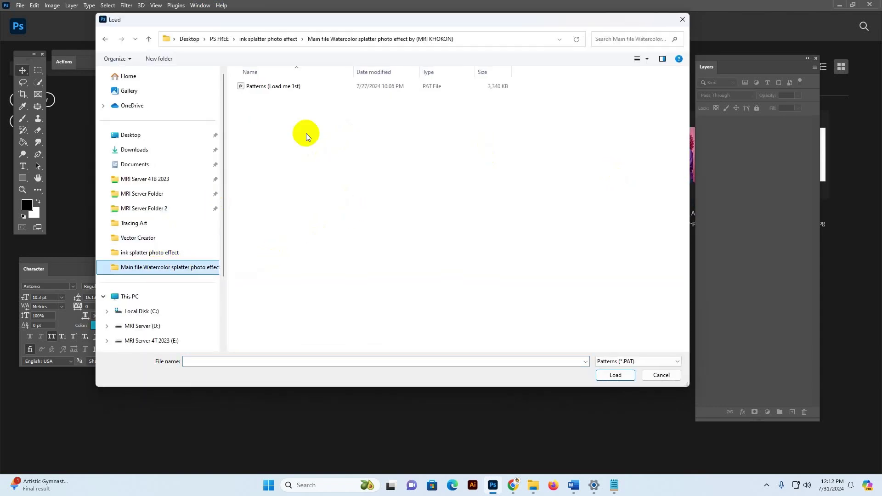
left_click(259, 90)
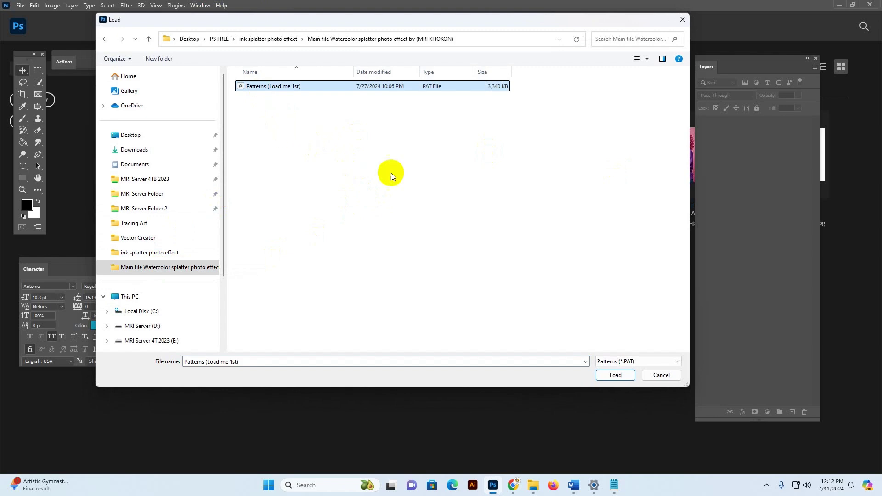
left_click(616, 375)
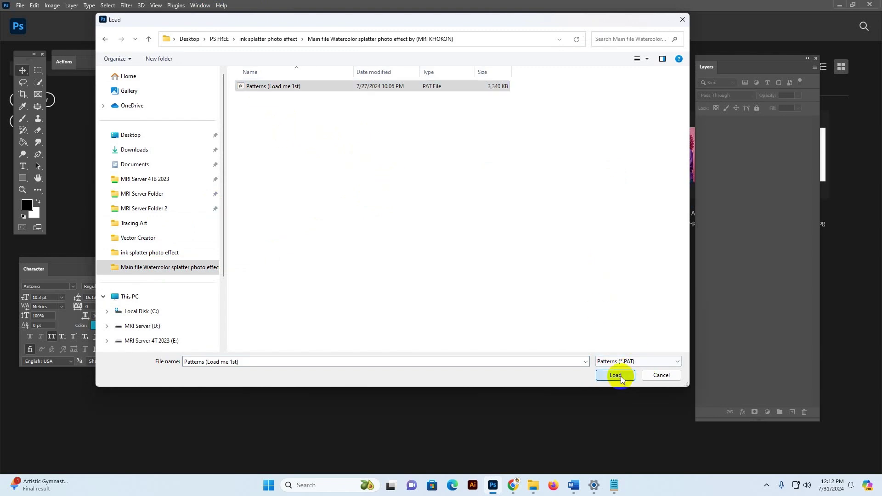
left_click(611, 58)
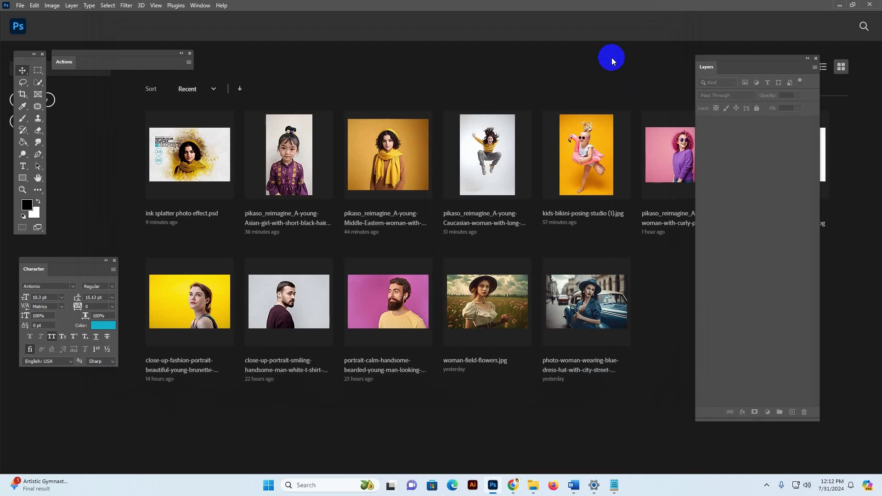
Step: Expand the Actions panel, place it beside the toolbar as a separate floating panel, and close the Character panel
left_click(203, 5)
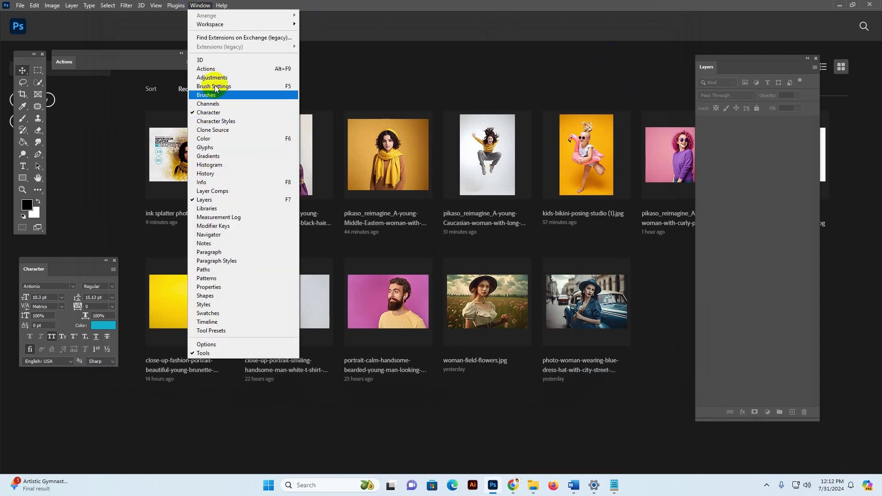
left_click(206, 69)
left_click_drag(119, 49, 784, 61)
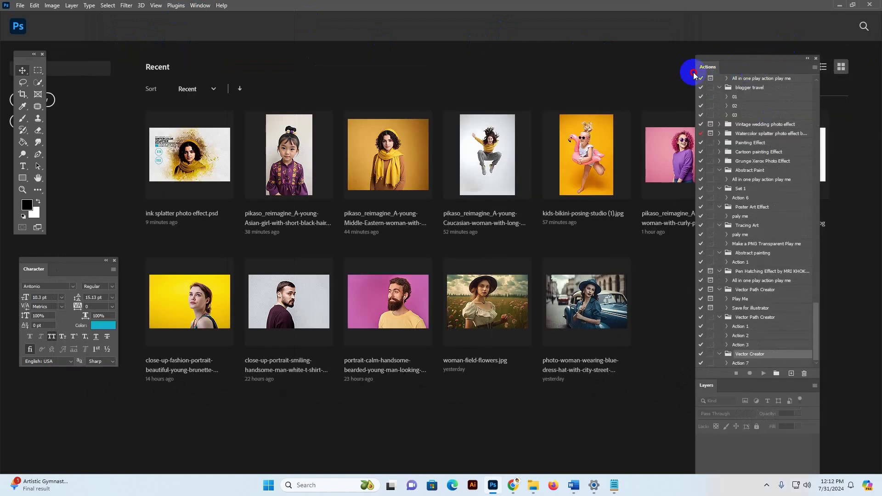
left_click_drag(703, 67, 84, 63)
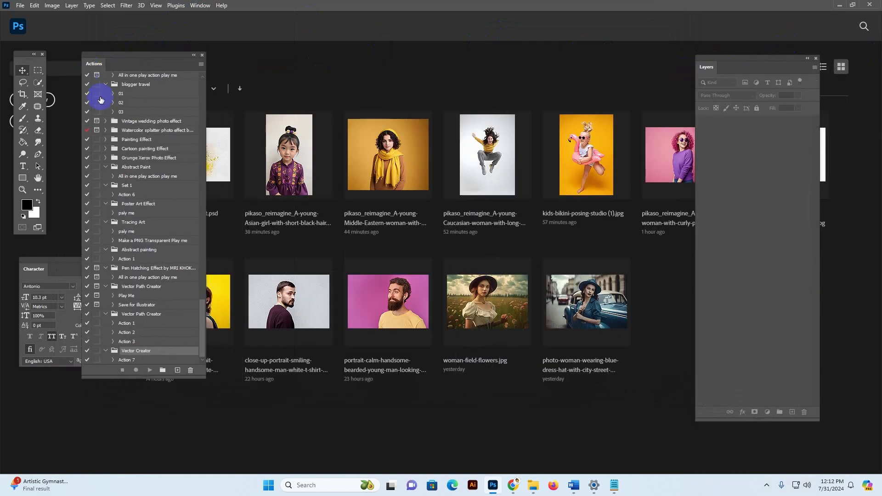
left_click_drag(43, 266, 87, 291)
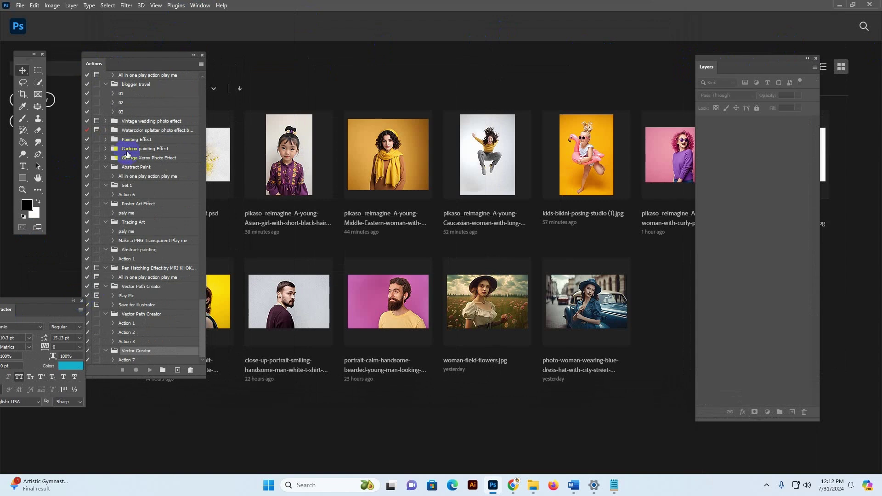
left_click(81, 301)
left_click_drag(87, 55, 66, 54)
Step: Load the Watercolor splatter photo effect action file from its main file folder and select its play me action
left_click(181, 63)
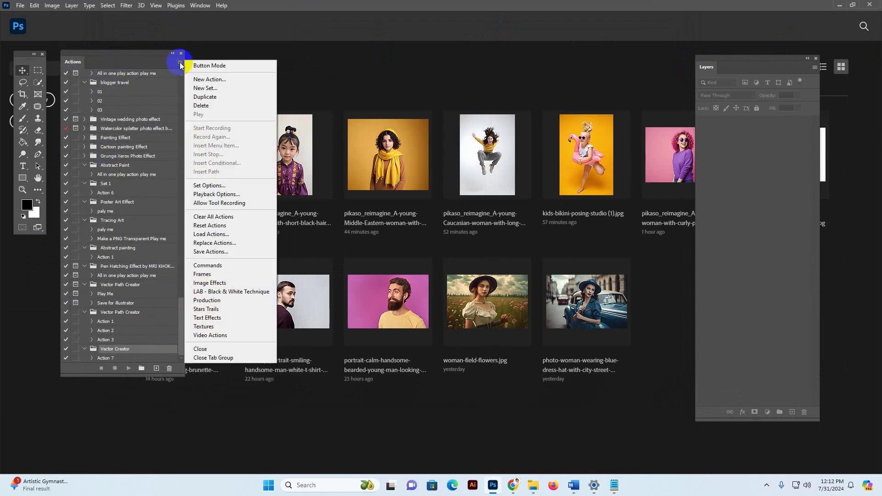
left_click(213, 234)
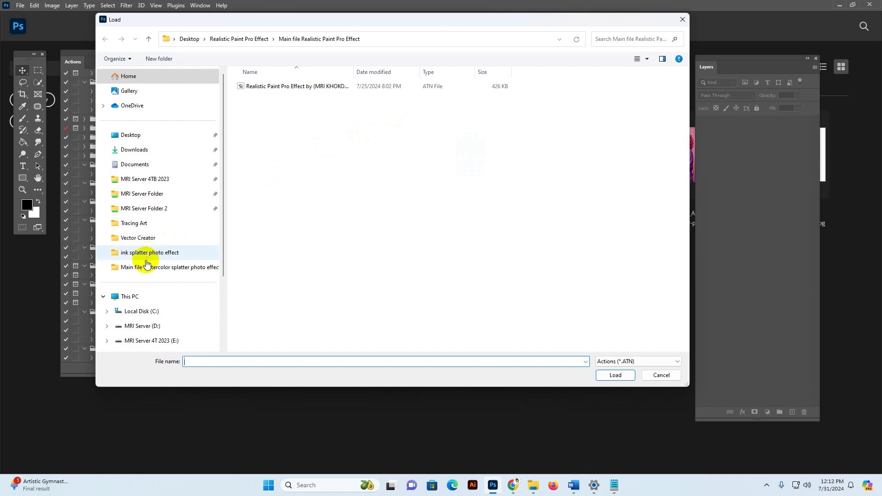
left_click(174, 267)
left_click(264, 88)
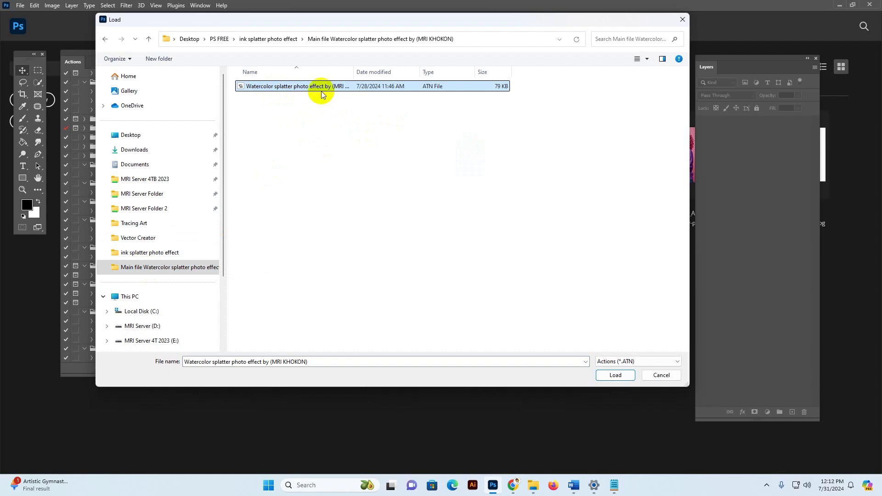
left_click(616, 375)
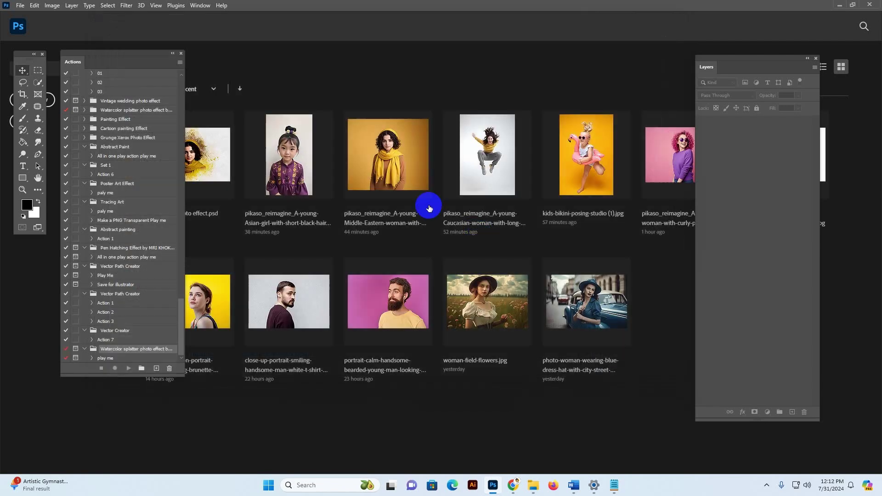
scroll(183, 336, "up", 5)
scroll(179, 344, "down", 5)
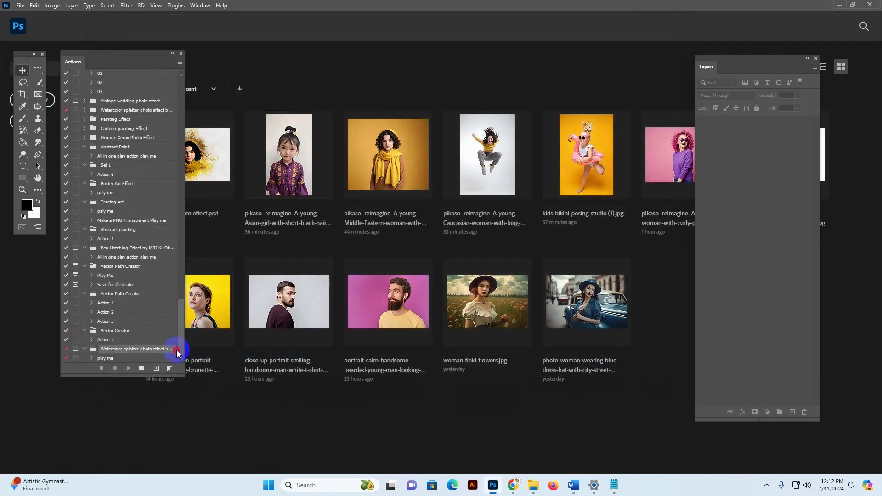
left_click(109, 358)
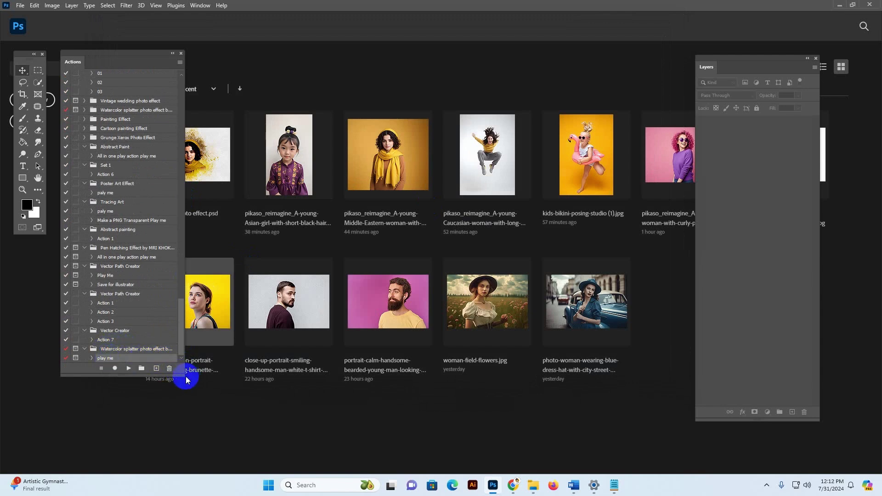
Step: Enlarge the Actions panel slightly and move the Layers panel to the far edge of the workspace
left_click_drag(183, 375, 201, 381)
mouse_move(87, 65)
left_mouse_down()
mouse_move(73, 73)
mouse_move(84, 68)
left_mouse_up()
left_click_drag(744, 59, 787, 58)
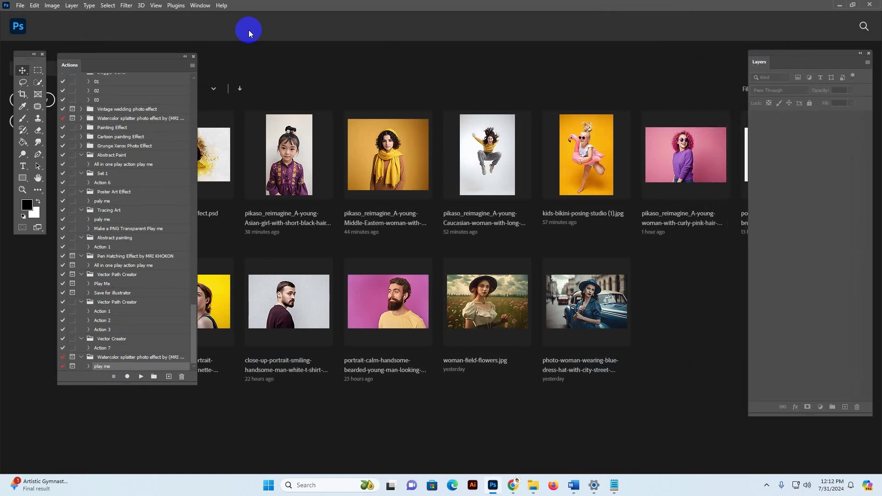
Step: Hide the Layers panel and show it again
left_click(200, 5)
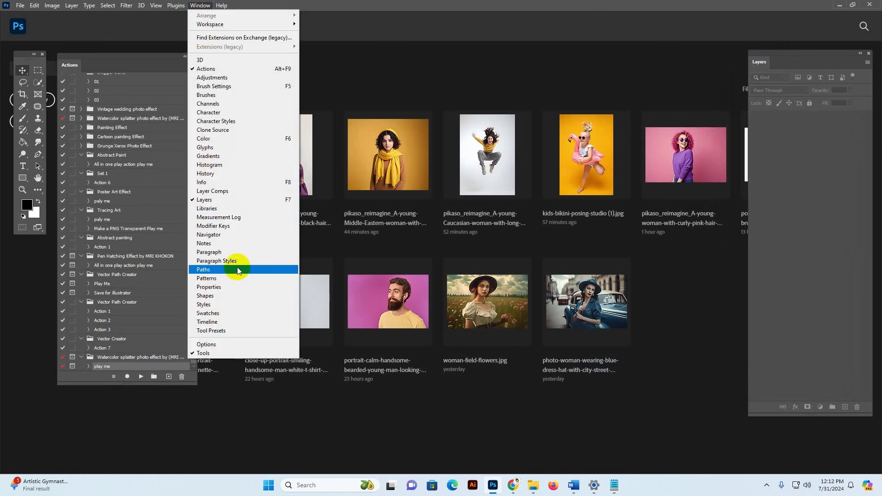
left_click(215, 201)
left_click(200, 5)
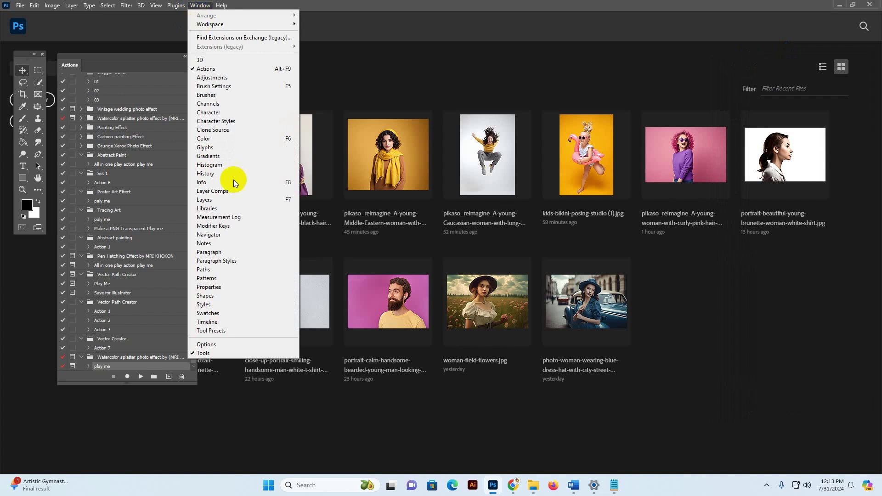
left_click(213, 200)
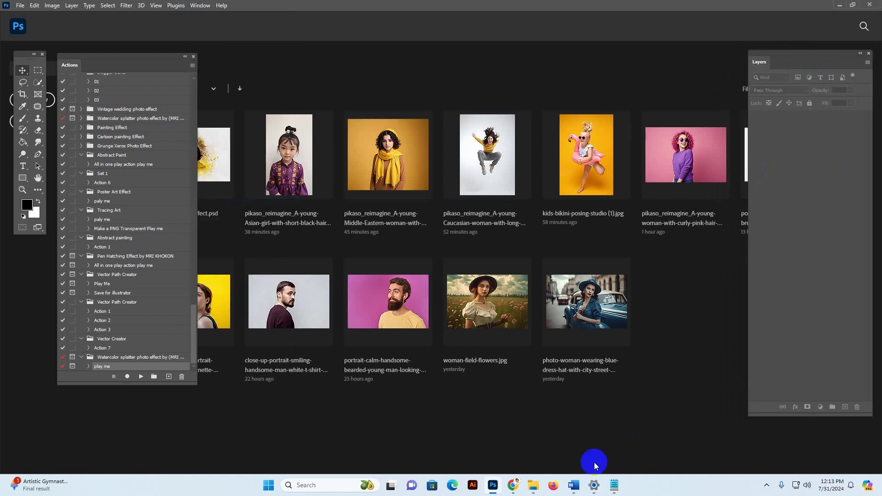
Step: Open the pikaso_reimagine_A-young-Middle-Eastern-woman-with-dark-curly-hair- (3).jpg photo from the ink splatter photo effect folder in Photoshop
left_click(533, 485)
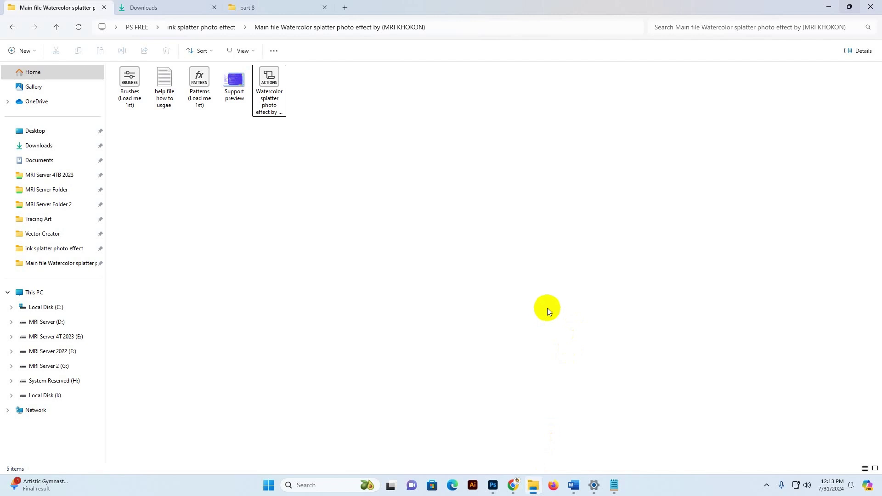
key("alt+Left")
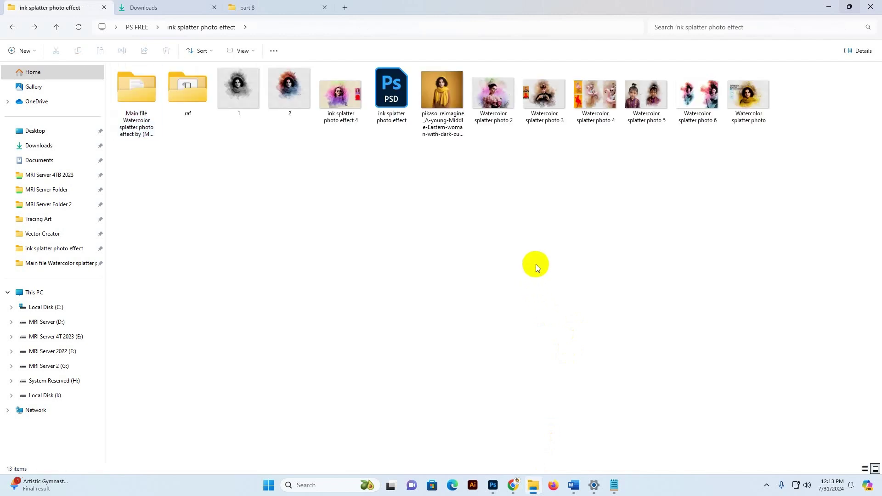
left_click_drag(459, 137, 477, 84)
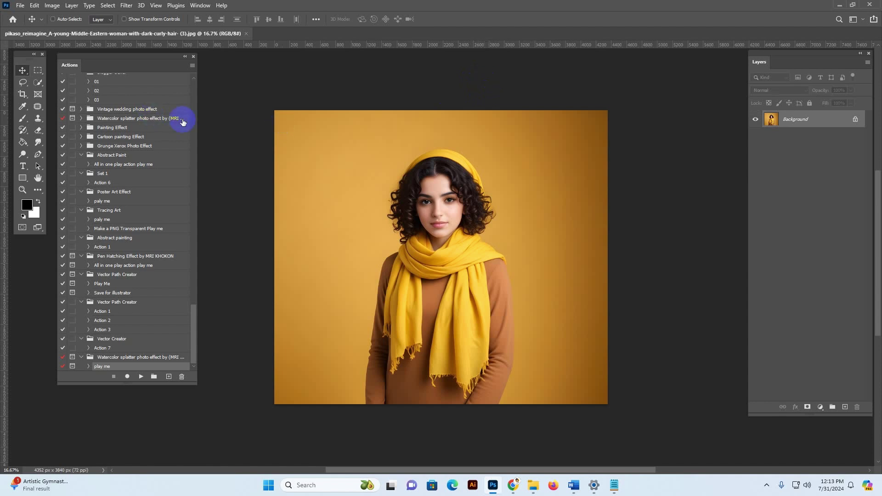
Step: Check the photo's dimensions and resolution in the Image Size dialog without changing them
left_click(52, 5)
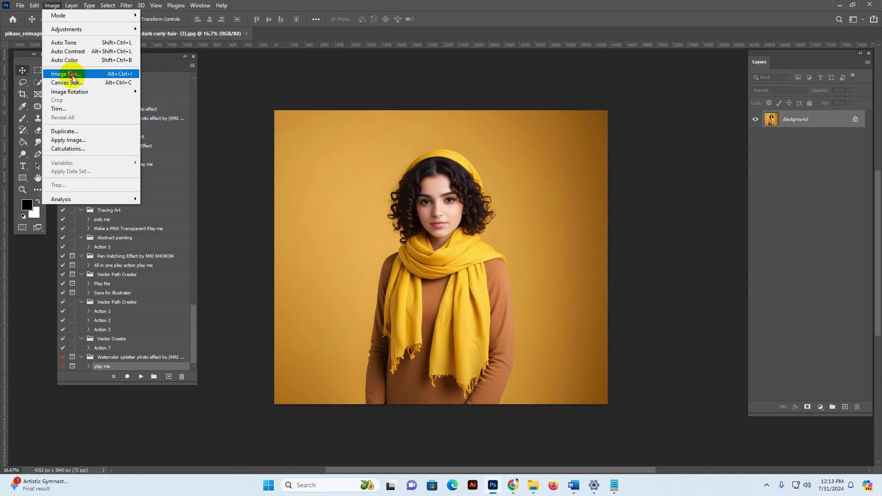
left_click(69, 75)
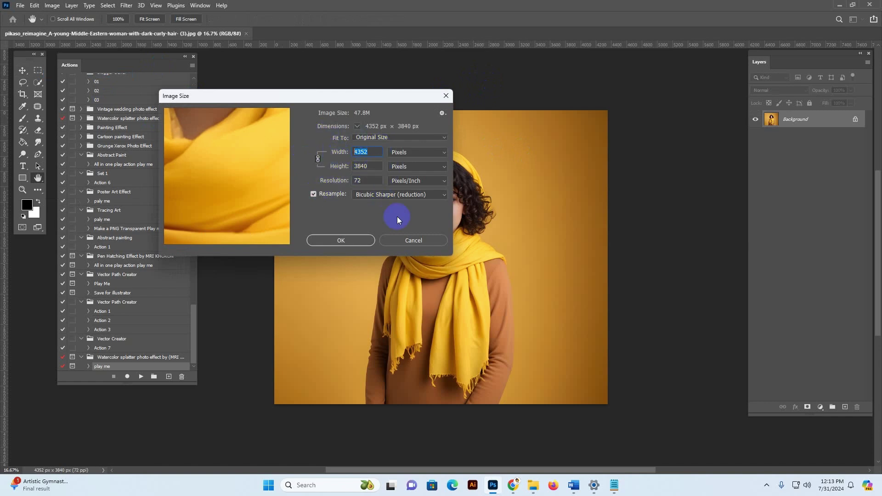
left_click(421, 241)
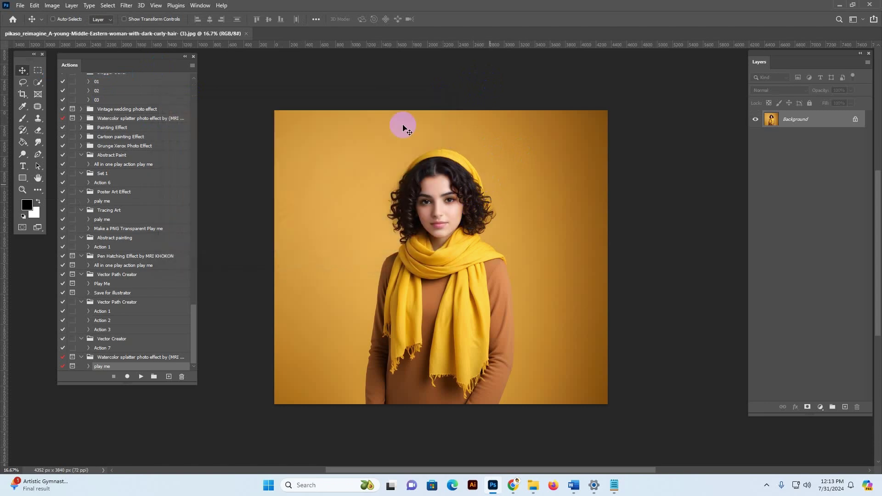
Step: Extend the canvas with white on all four sides of the photo using the Crop tool, to about 4712 by 4596 px
left_click(23, 95)
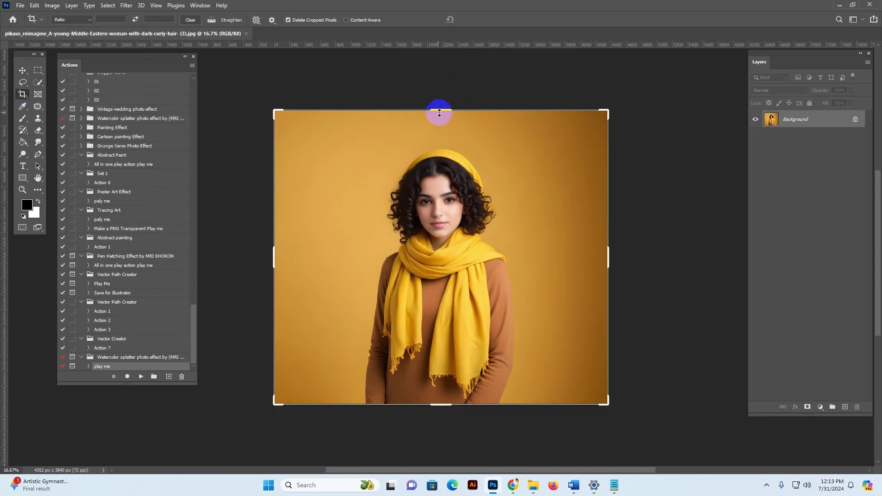
left_click_drag(441, 110, 439, 105)
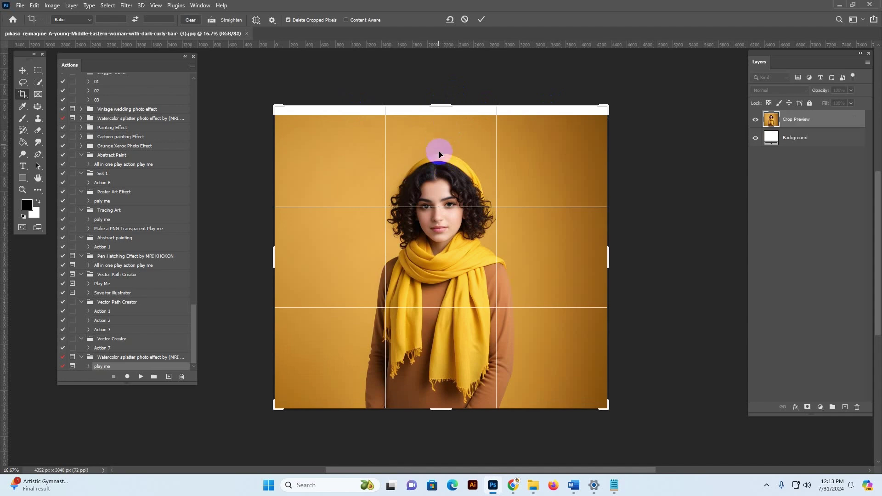
left_click(440, 158)
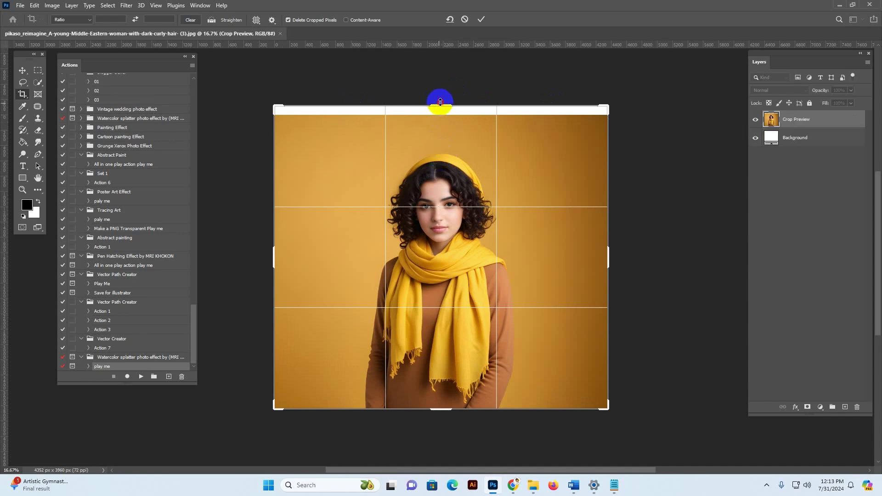
left_click_drag(440, 101, 440, 93)
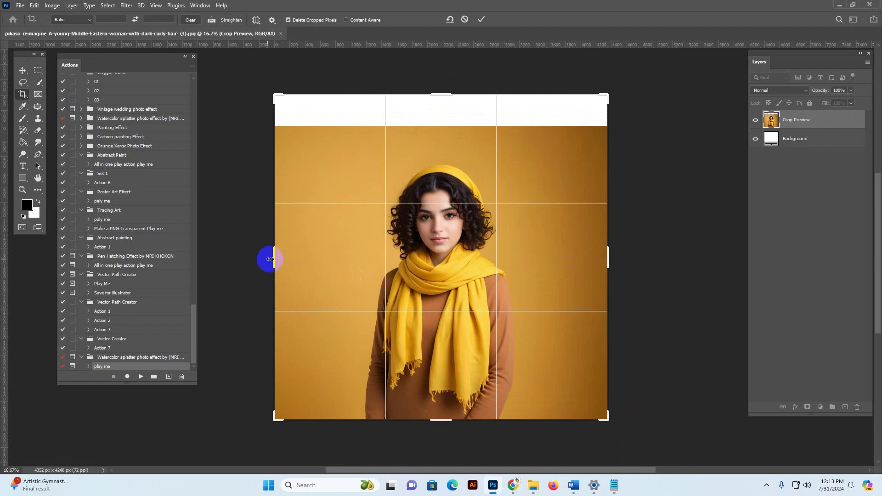
left_click_drag(270, 258, 266, 259)
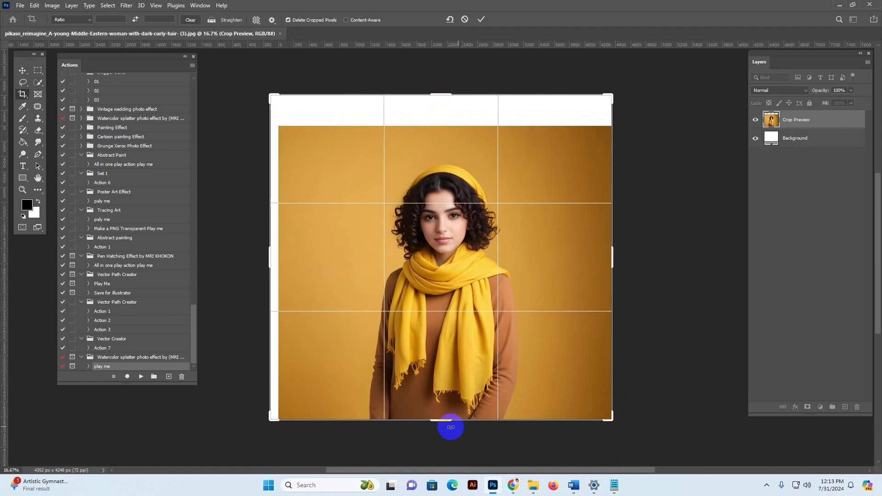
left_click_drag(446, 426, 449, 430)
left_click_drag(608, 259, 618, 256)
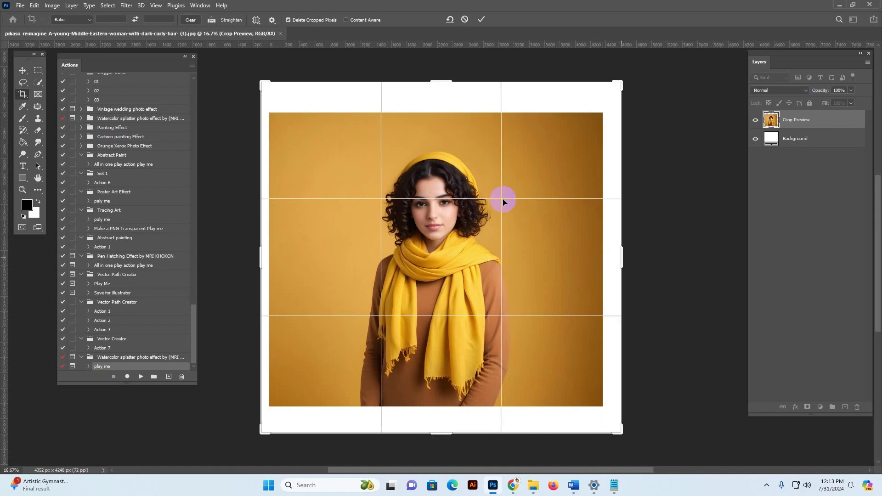
left_click(21, 70)
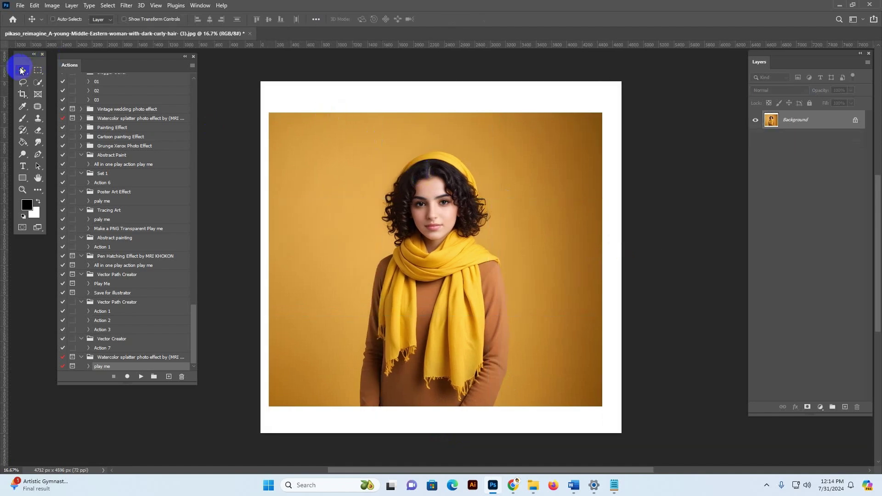
Step: View the Watercolor splatter photo sample image from File Explorer, close it and return to Photoshop
left_click(533, 485)
double_click(749, 94)
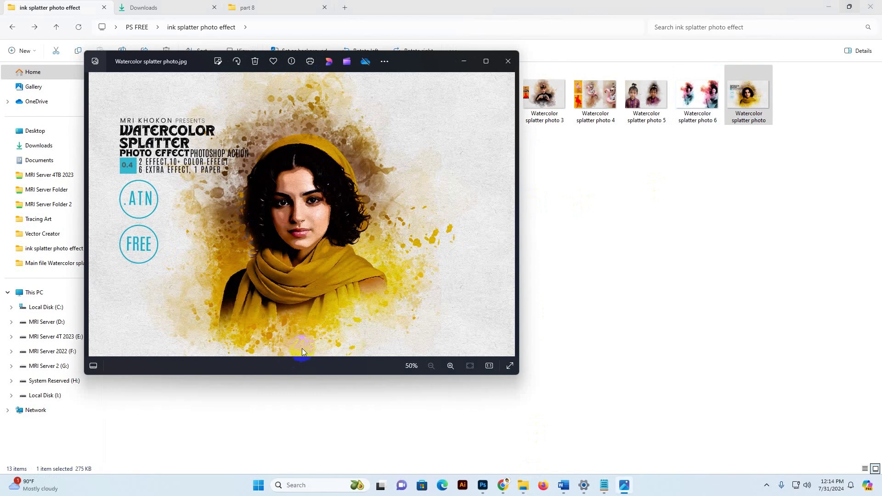
left_click(509, 61)
mouse_move(493, 485)
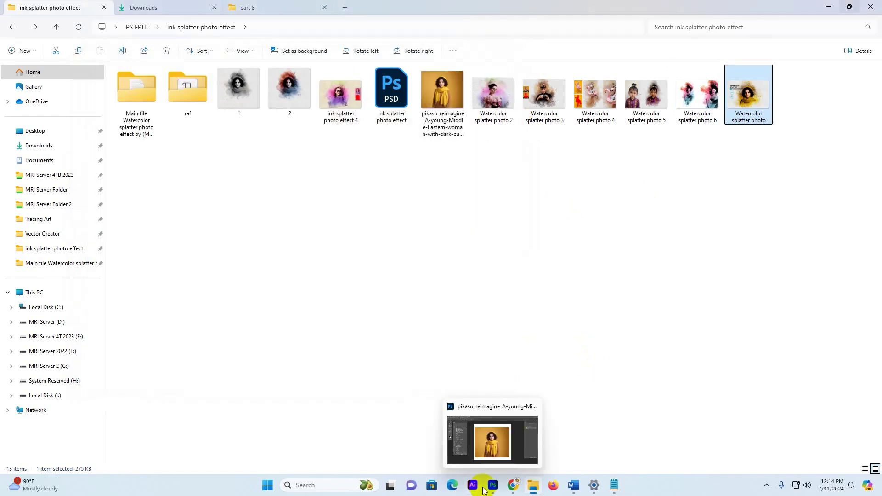
left_click(503, 438)
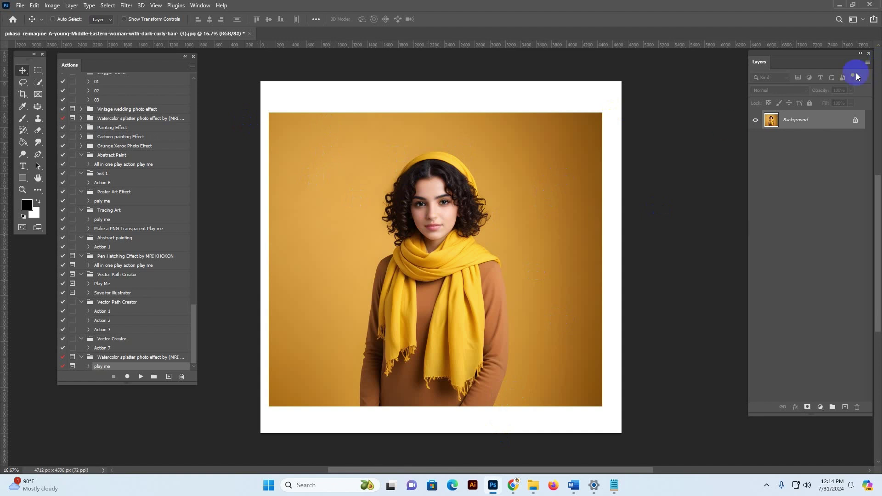
Step: Convert the Background into a regular layer named Layer 0 and flatten the image back to a Background layer
left_click_drag(791, 65, 779, 74)
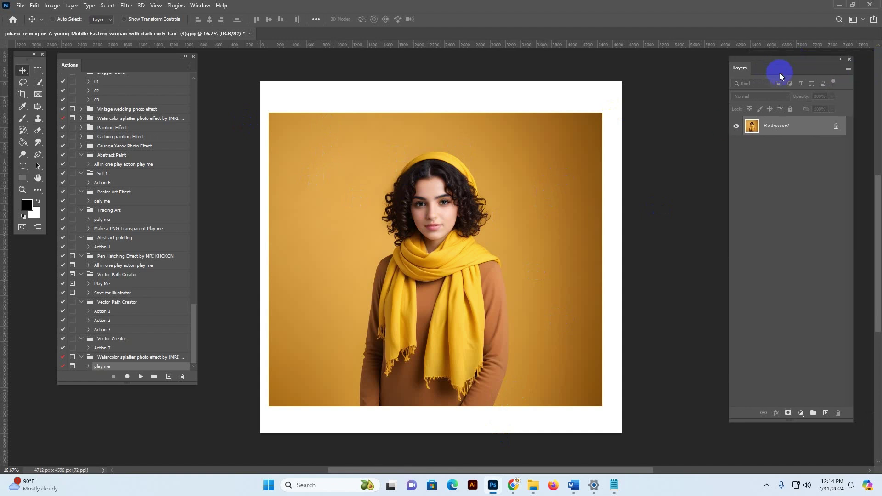
double_click(789, 132)
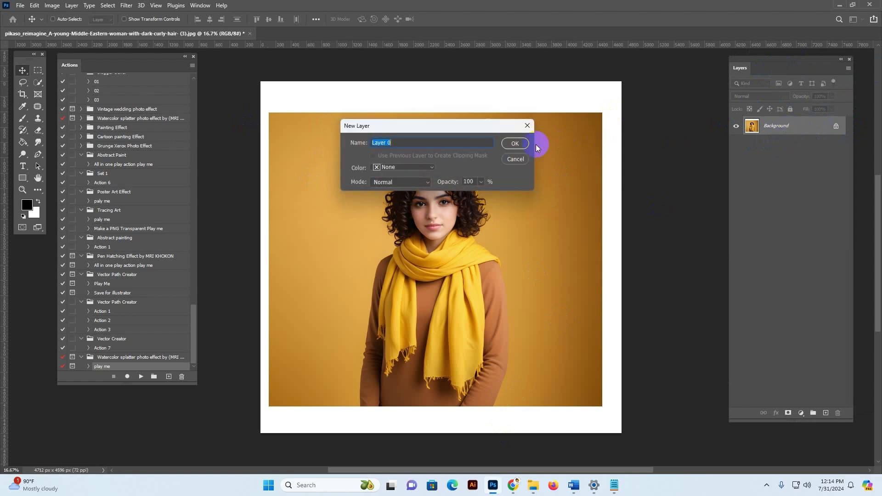
left_click(516, 144)
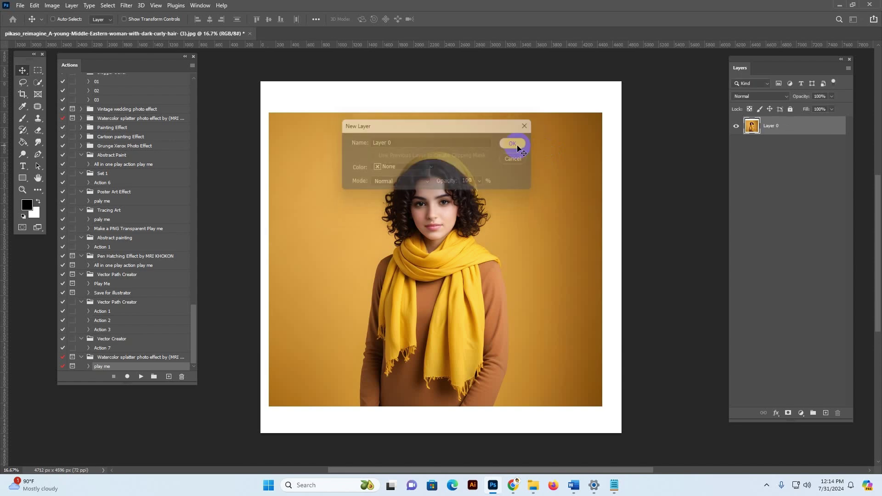
right_click(791, 130)
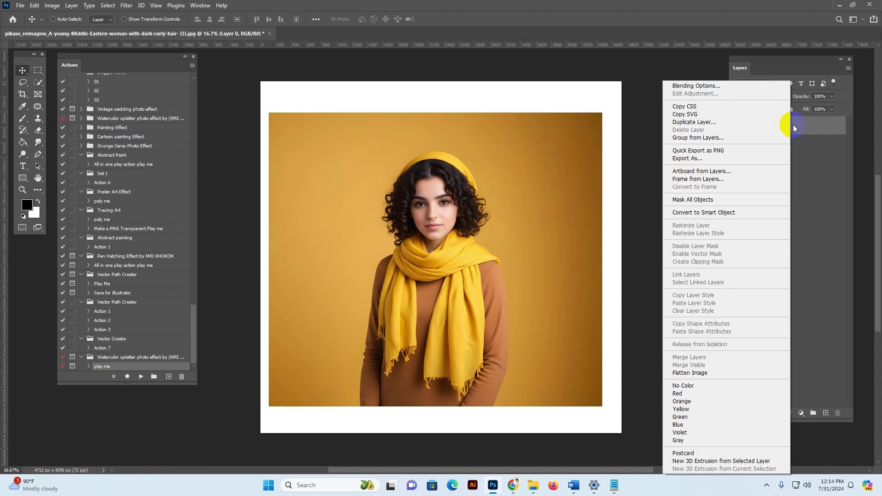
left_click(793, 125)
right_click(794, 126)
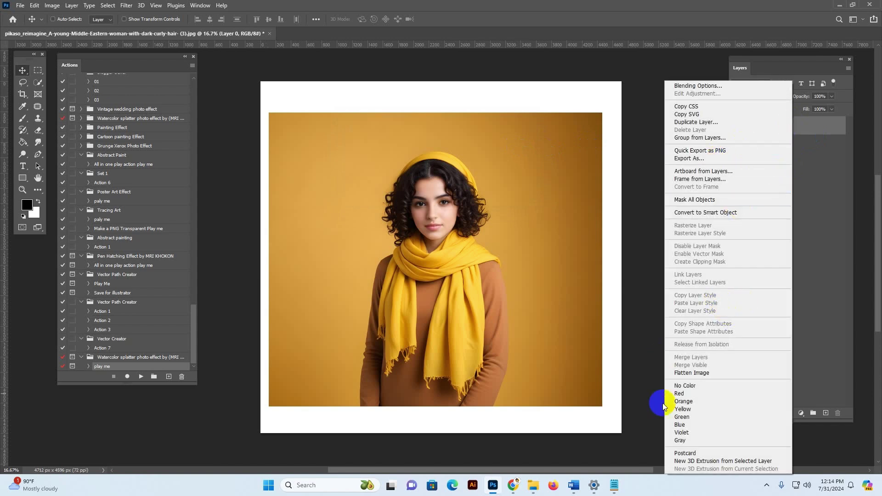
left_click(697, 374)
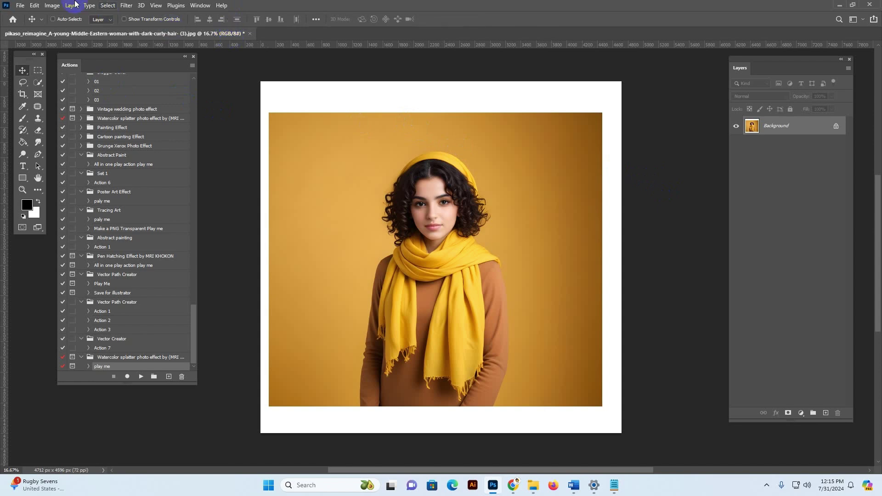
Step: Set the image's color mode to RGB Color
left_click(52, 5)
mouse_move(59, 15)
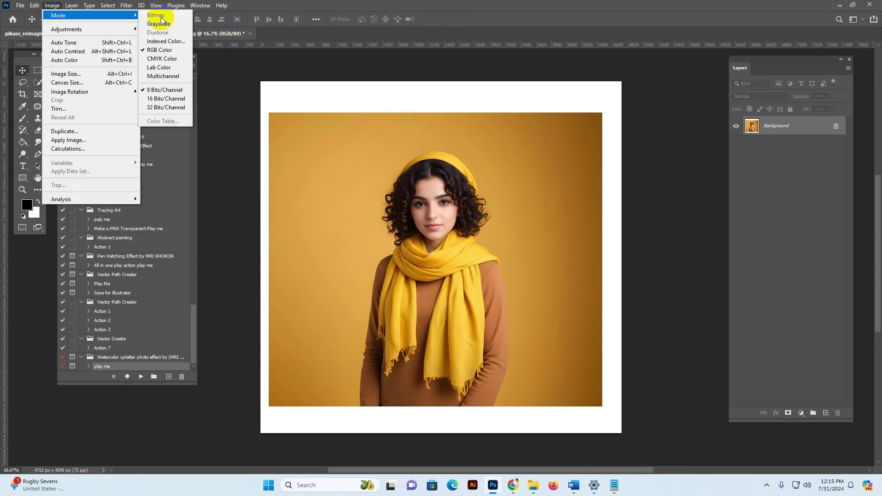
left_click(165, 50)
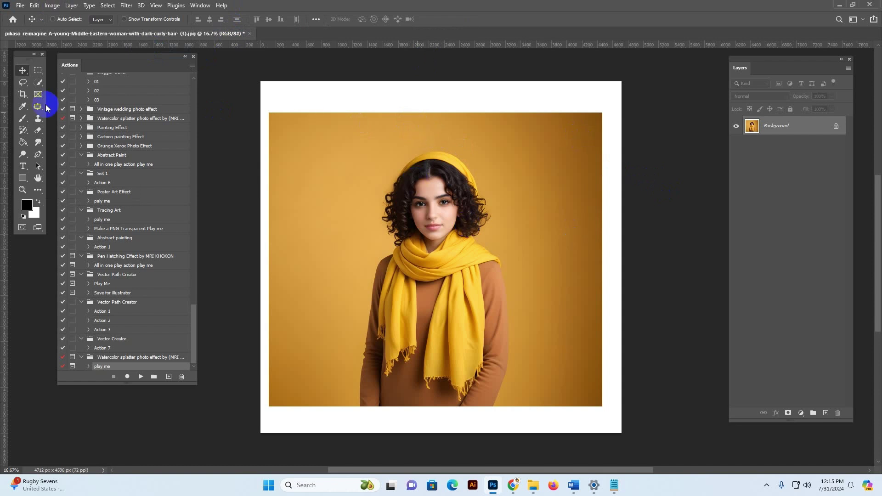
Step: Select the woman automatically with the Quick Selection Tool's Select Subject command
left_click(38, 82)
left_click_drag(64, 91, 79, 96)
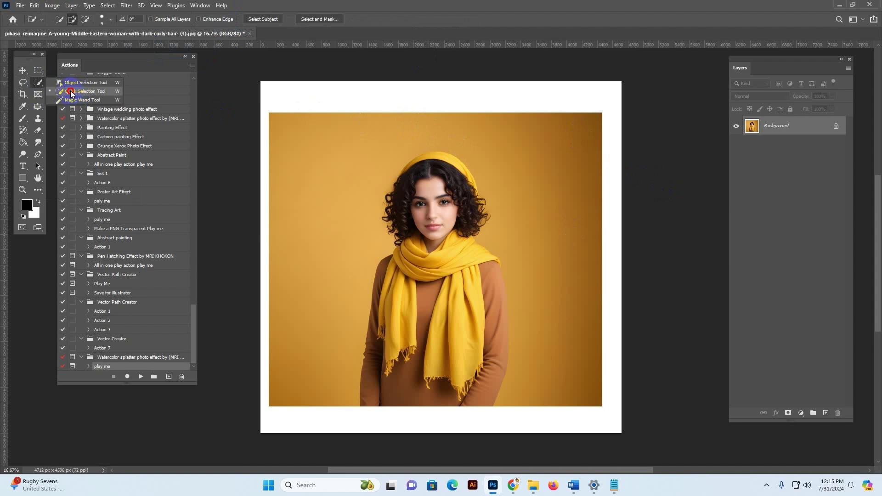
left_click(70, 92)
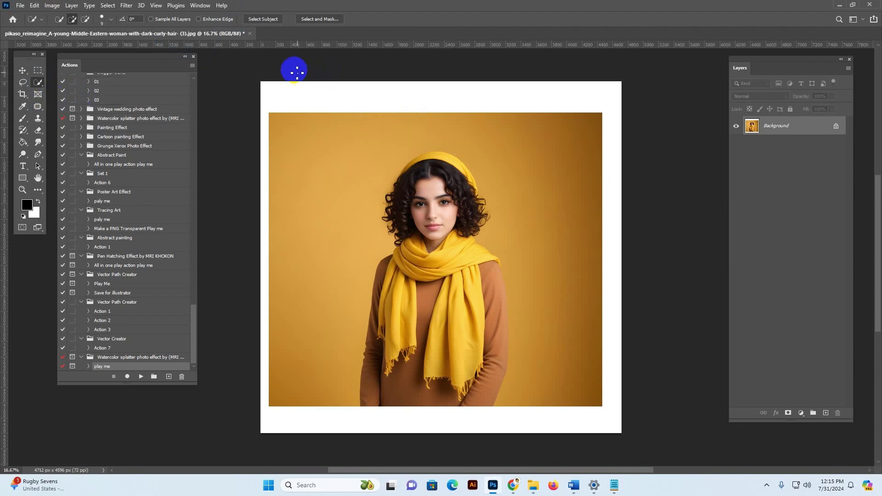
left_click(265, 19)
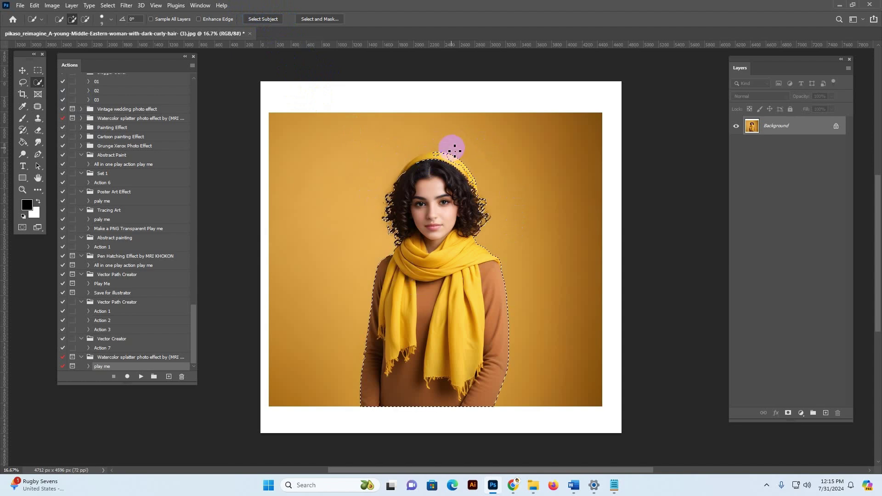
Step: Add the missing parts of the yellow headband to the selection with Quick Selection strokes
key("ctrl+plus")
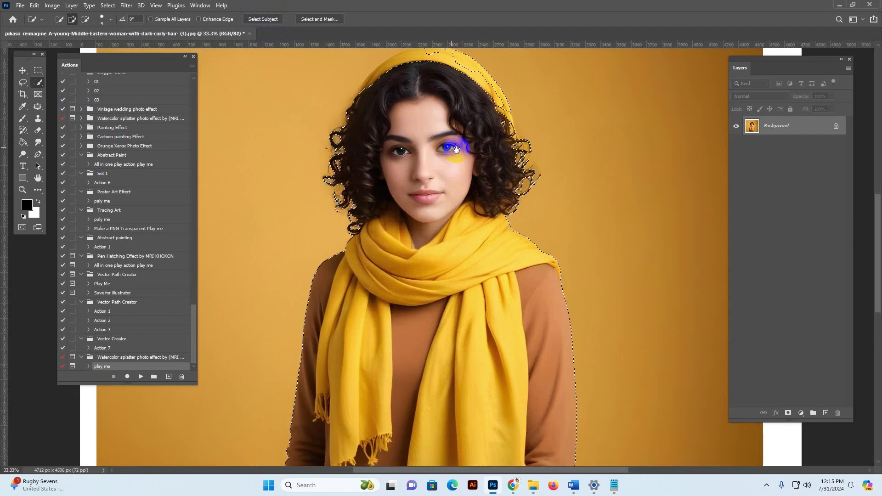
left_click_drag(456, 149, 500, 218)
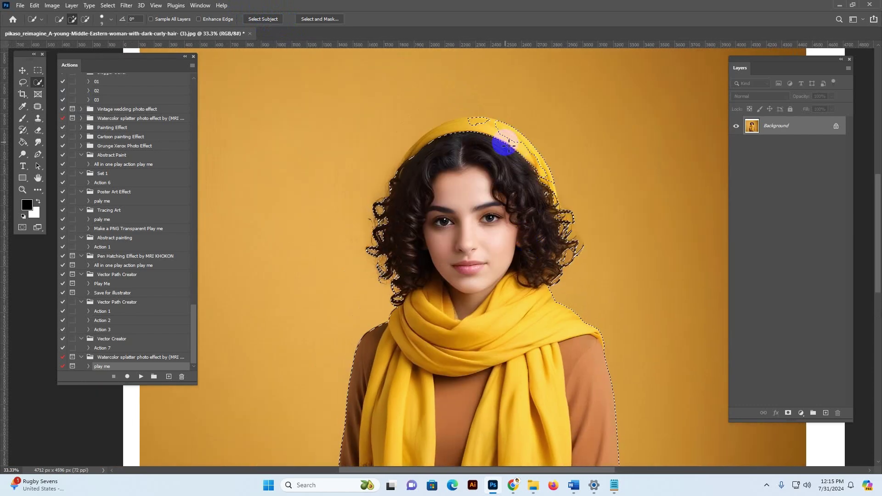
left_click_drag(509, 147, 520, 157)
left_click_drag(518, 159, 510, 142)
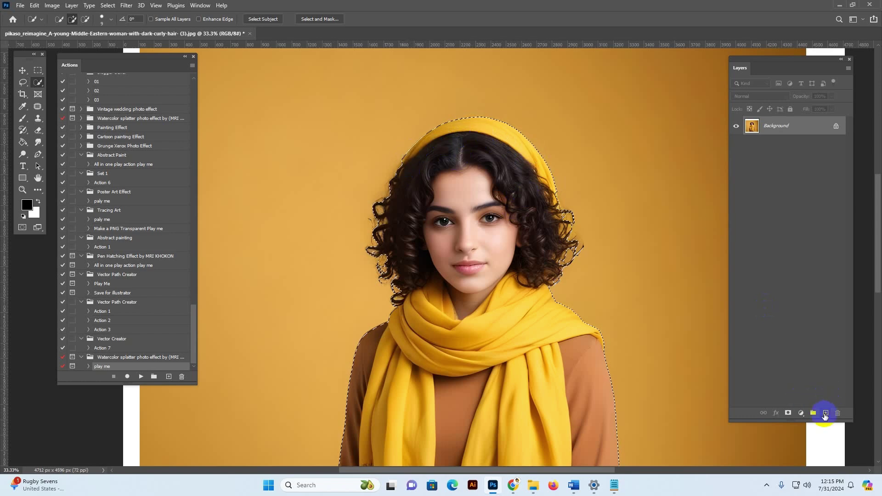
Step: Create a new layer above the Background and name it brush
left_click(824, 414)
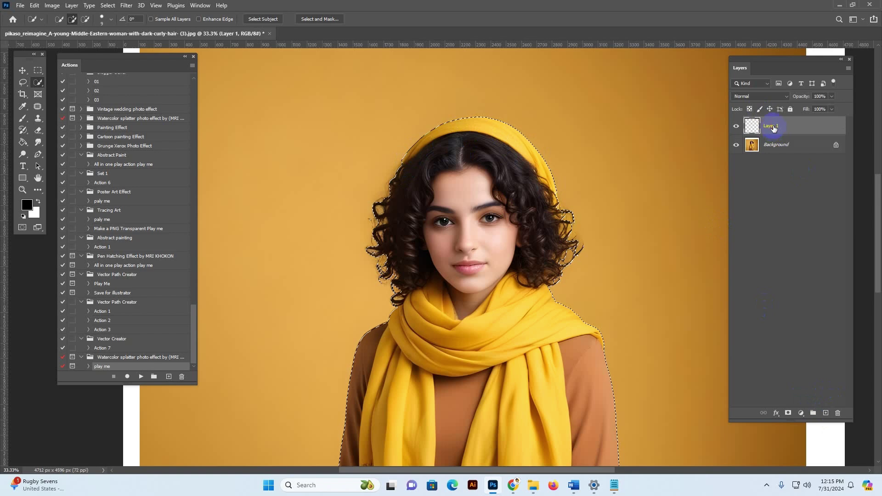
double_click(772, 126)
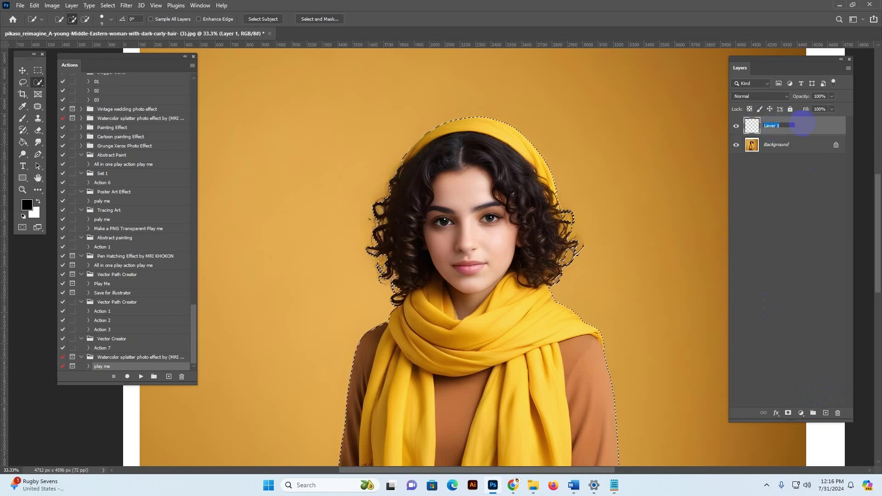
type("brush")
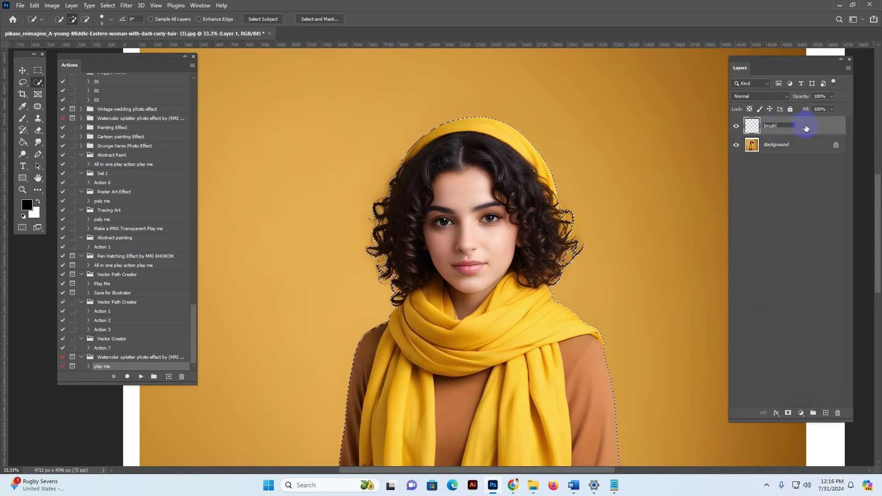
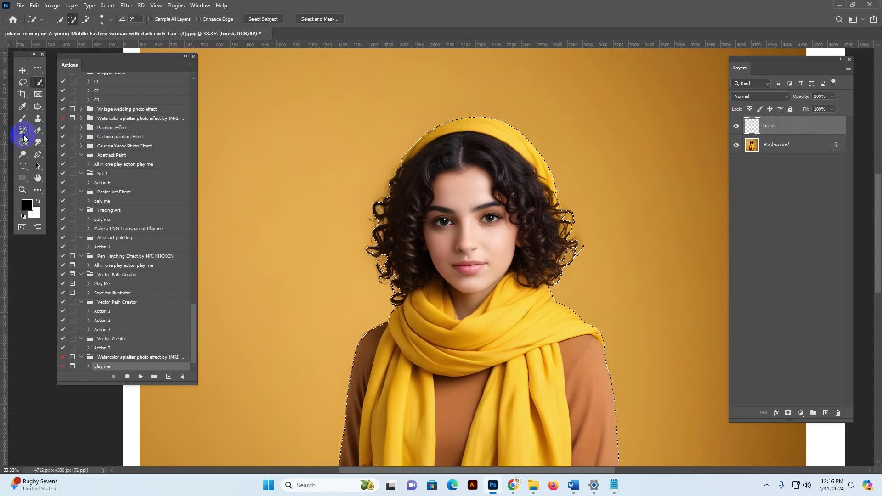
Step: Choose the Brush tool with a soft round General Brushes preset at 275 px size and 0% hardness
left_click(22, 121)
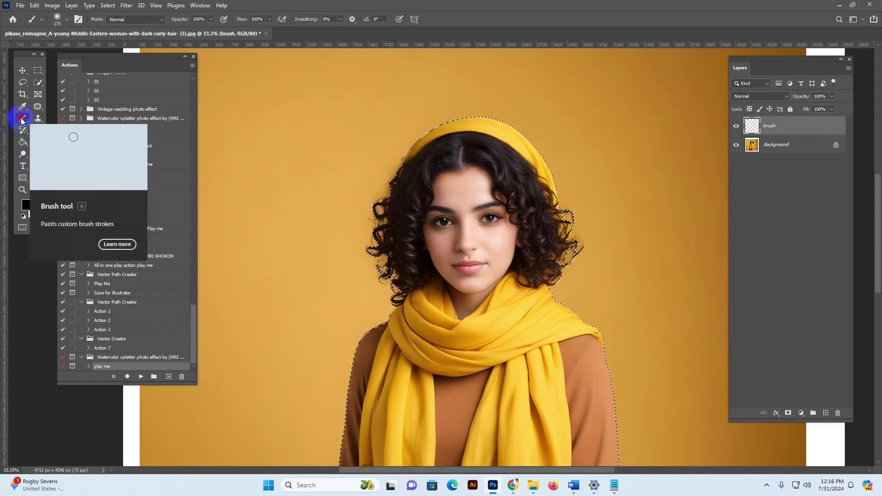
right_click(22, 120)
left_click(66, 121)
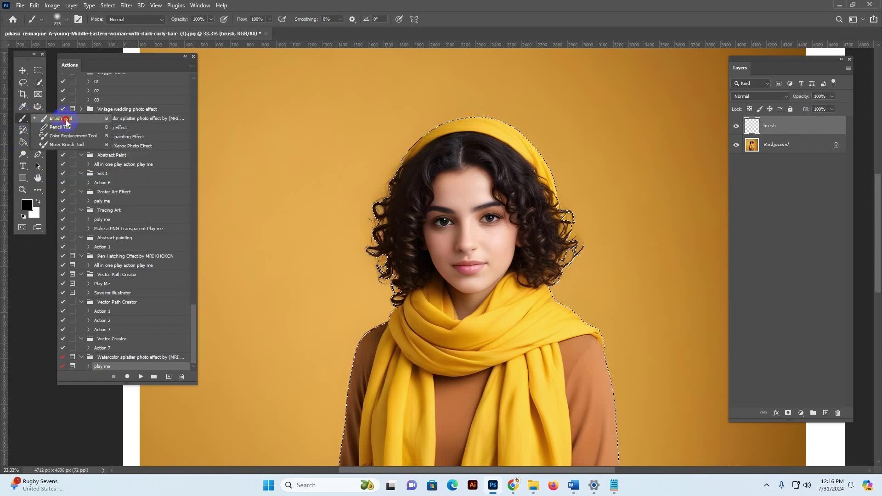
left_click(60, 18)
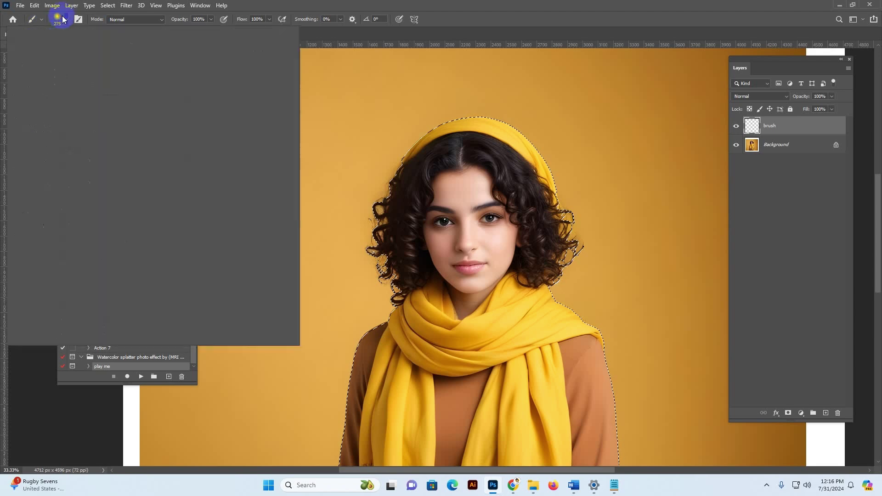
left_click(172, 126)
scroll(138, 154, "up", 1)
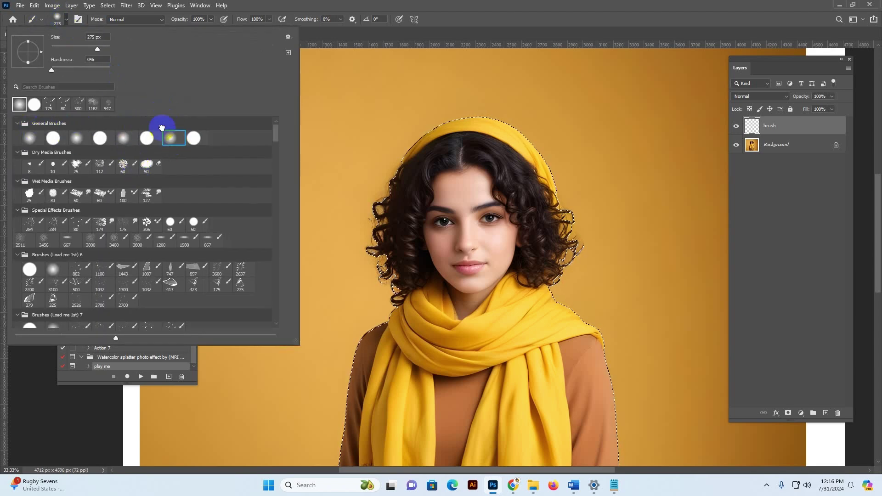
left_click(168, 141)
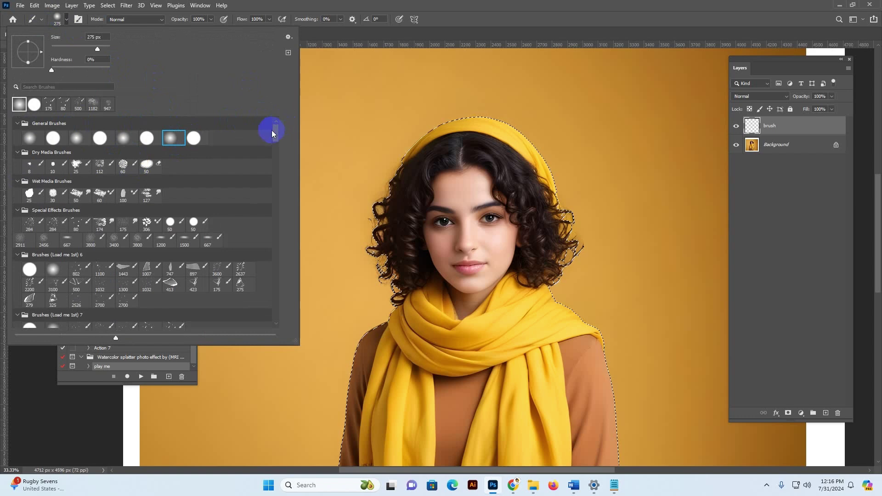
left_click(492, 11)
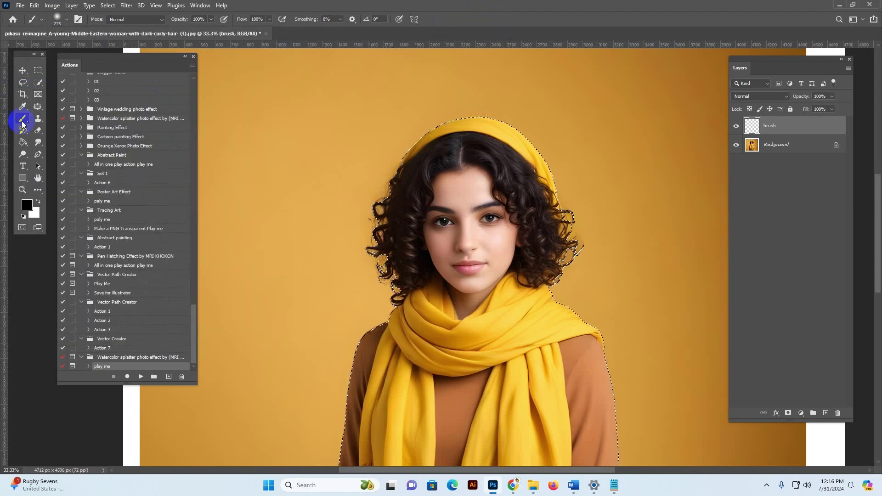
Step: Set the foreground color to pure red, ff0000
left_click(26, 204)
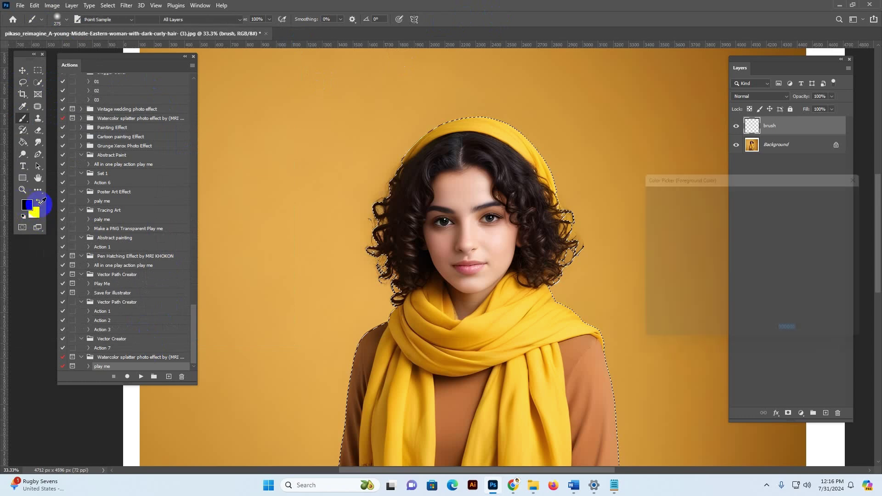
type("ff0000")
key("Return")
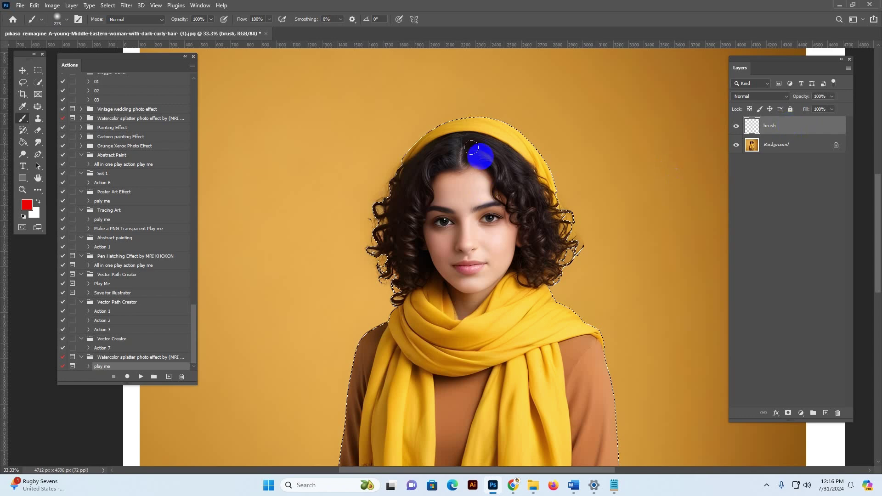
Step: Paint the woman's head, hair, neck and shoulders solid red inside the selection on the brush layer, enlarging the brush to 400 px
mouse_move(469, 152)
left_mouse_down()
mouse_move(402, 242)
mouse_move(418, 227)
mouse_move(427, 299)
mouse_move(403, 268)
mouse_move(441, 322)
mouse_move(445, 290)
mouse_move(508, 257)
left_mouse_up()
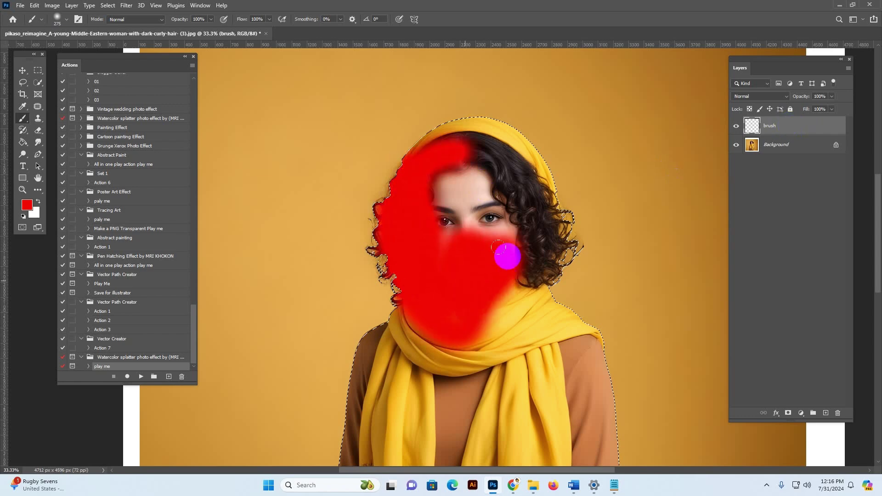
left_click_drag(509, 301, 532, 172)
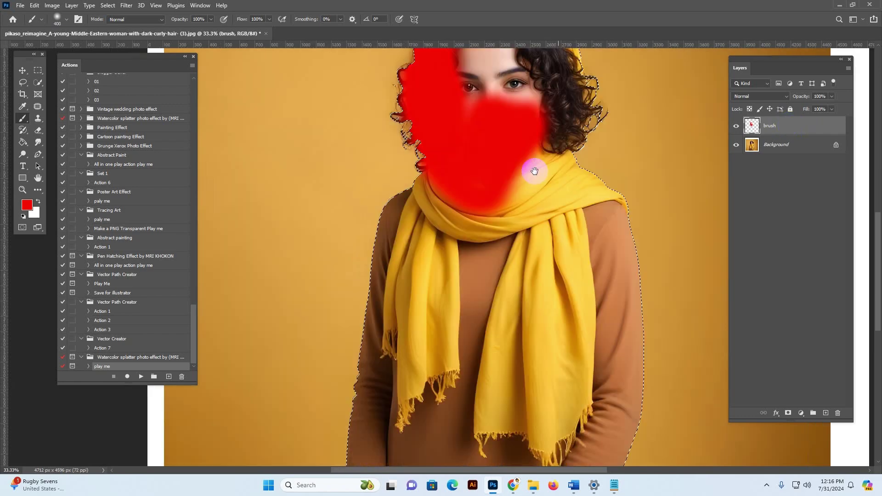
key("bracketright")
key("bracketright")
left_click_drag(508, 348, 383, 217)
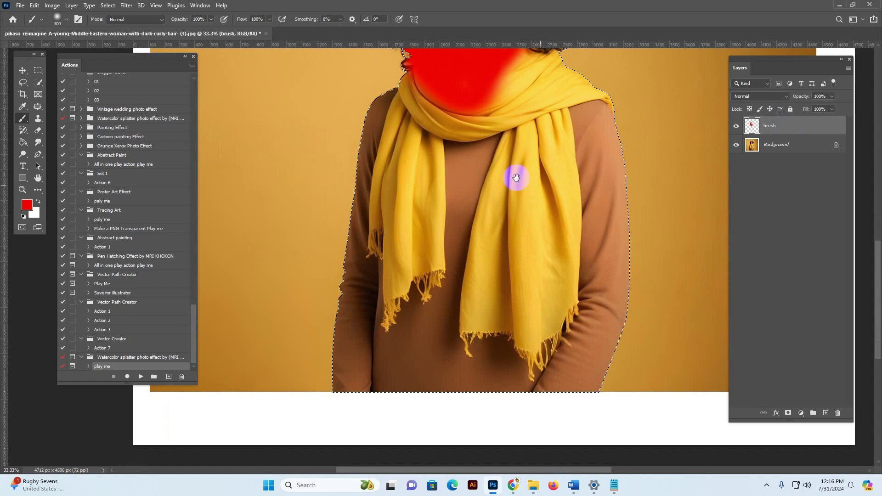
left_click_drag(528, 212, 532, 392)
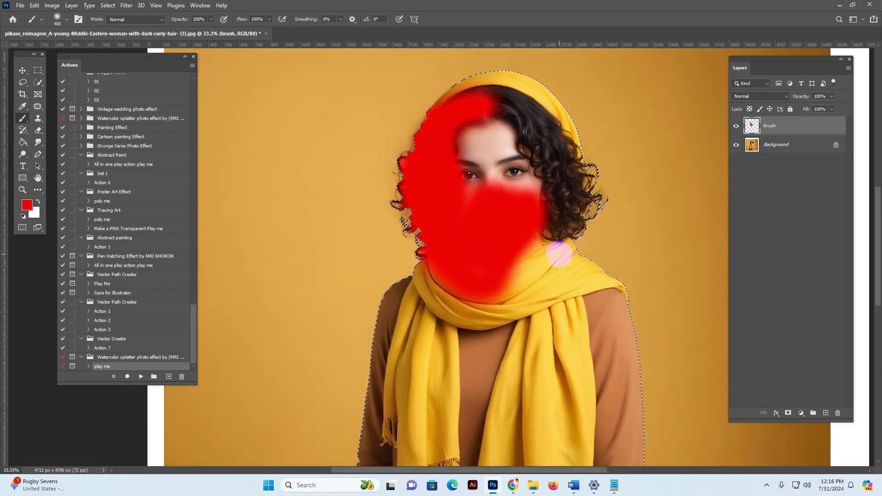
mouse_move(520, 288)
left_mouse_down()
mouse_move(395, 262)
mouse_move(551, 213)
mouse_move(591, 256)
mouse_move(401, 267)
mouse_move(461, 315)
mouse_move(601, 248)
mouse_move(383, 300)
mouse_move(357, 325)
mouse_move(422, 335)
mouse_move(453, 308)
mouse_move(442, 164)
mouse_move(447, 199)
mouse_move(451, 179)
mouse_move(573, 170)
mouse_move(548, 214)
mouse_move(504, 214)
mouse_move(520, 191)
mouse_move(593, 317)
mouse_move(613, 278)
mouse_move(528, 301)
mouse_move(573, 323)
mouse_move(423, 294)
mouse_move(529, 214)
mouse_move(393, 155)
mouse_move(502, 158)
mouse_move(435, 245)
mouse_move(495, 198)
mouse_move(447, 148)
mouse_move(591, 150)
left_mouse_up()
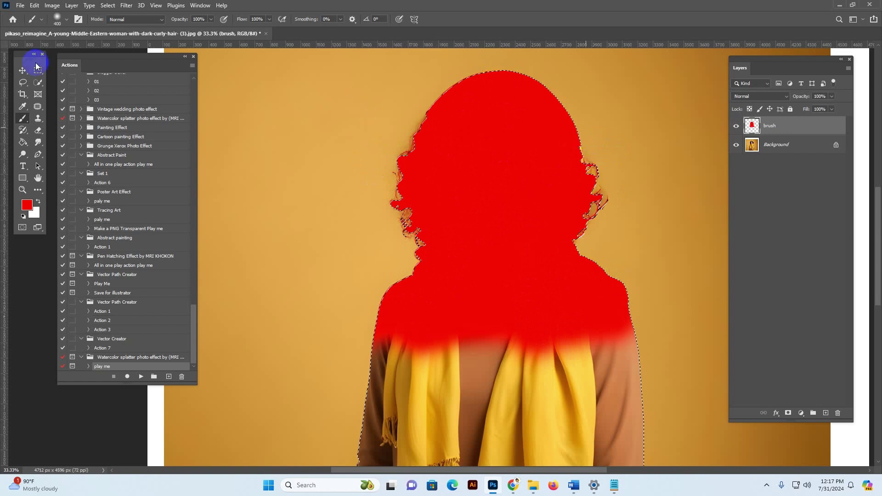
Step: Move the Layers panel slightly inward and deselect the selection around the woman
left_click(19, 71)
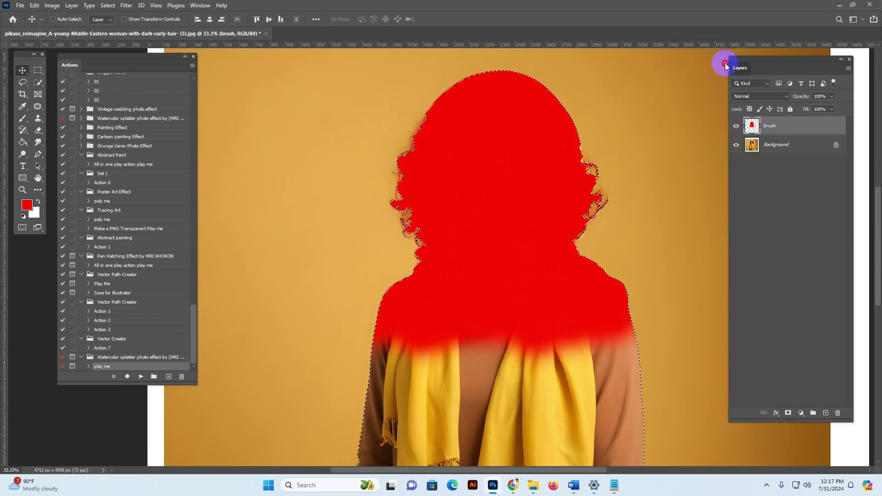
left_click_drag(726, 67, 694, 67)
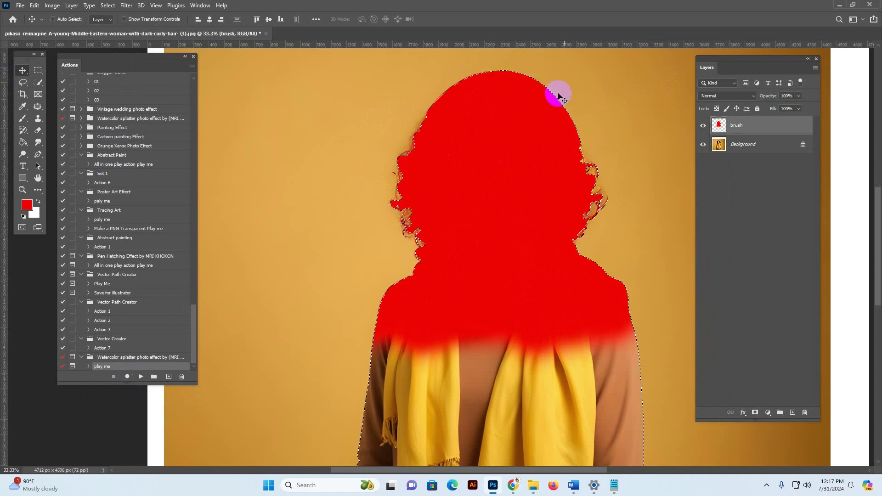
left_click(110, 5)
left_click(115, 23)
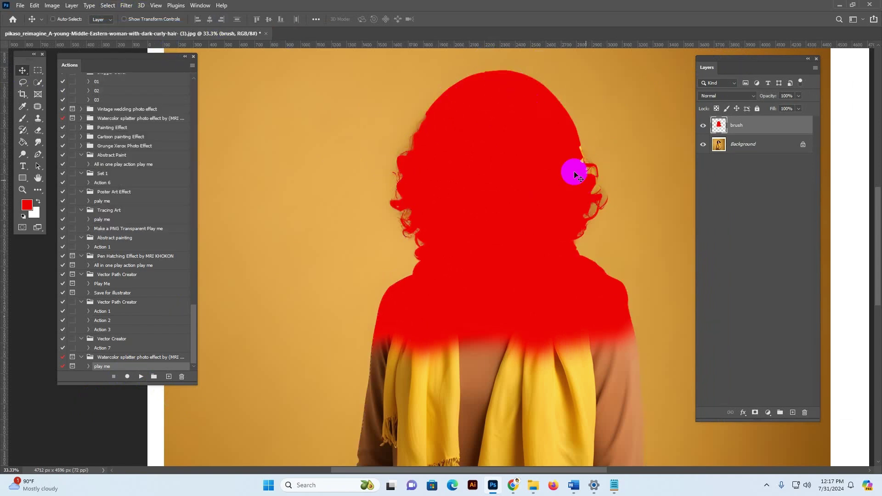
Step: Reduce the brush to 50 px and paint the unfilled gaps along the edges of the hair red
left_click(23, 118)
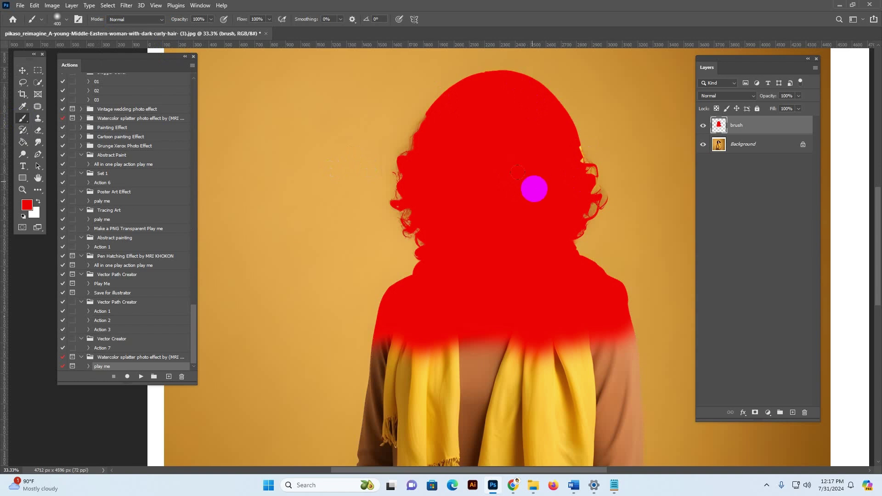
key("bracketleft")
key("bracketleft")
key("bracketleft")
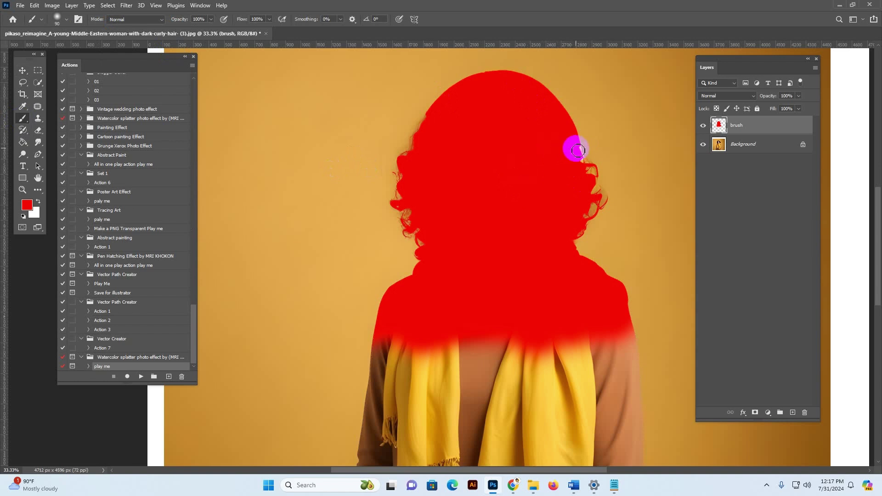
key("bracketleft")
key("bracketleft")
key("bracketleft")
key("bracketleft")
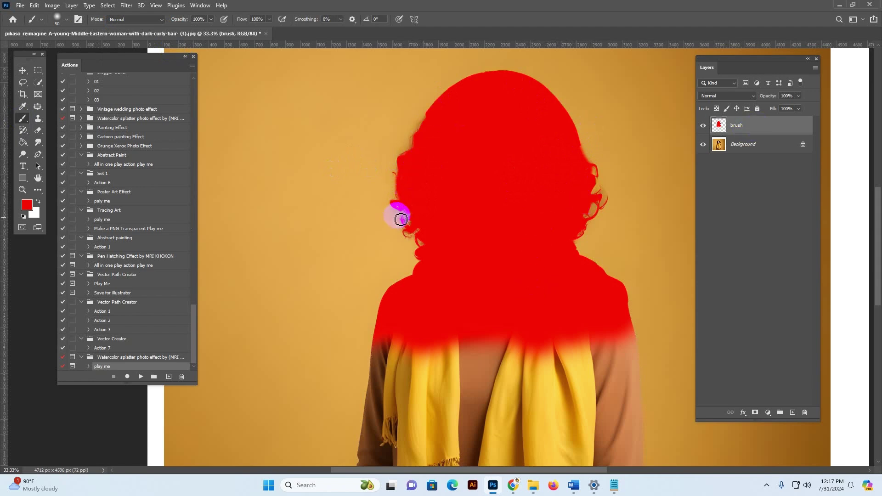
Step: Check the image's pixel width and height in the Image Size settings
left_click(50, 6)
left_click(69, 73)
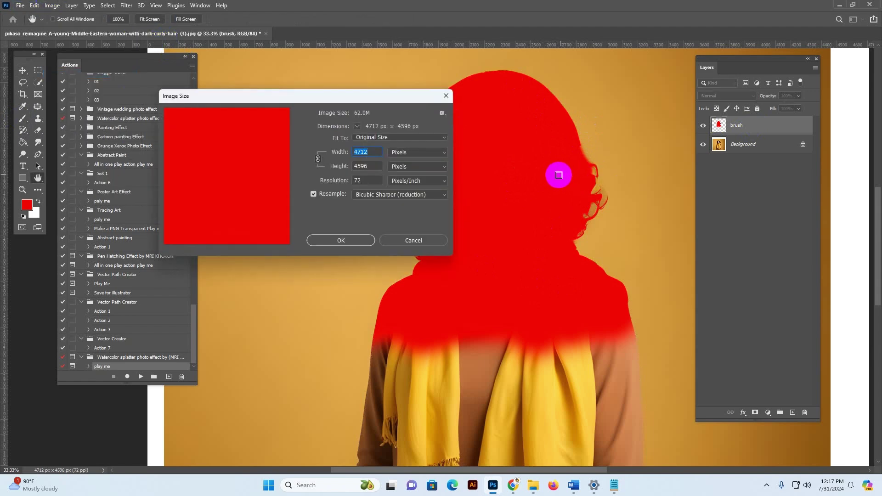
left_click(372, 166)
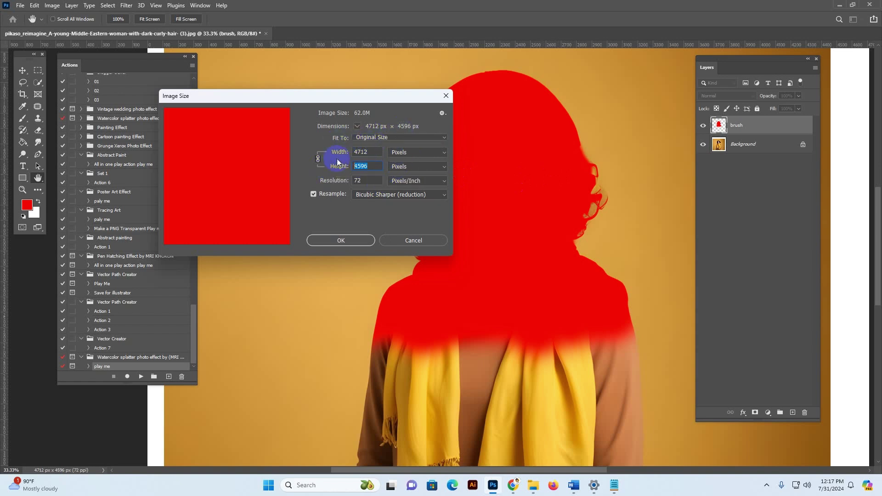
left_click(354, 241)
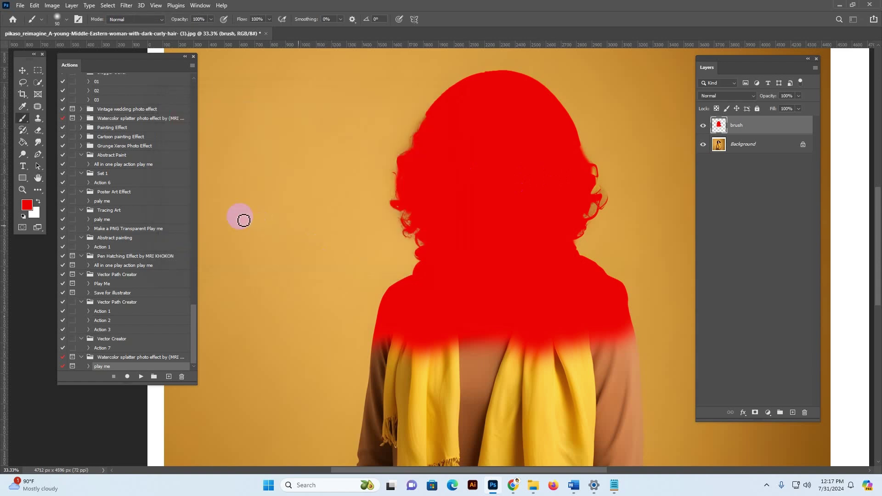
Step: Run the play me action of the Watercolor splatter photo effect set with the Move tool active and dismiss its closing message
left_click(22, 72)
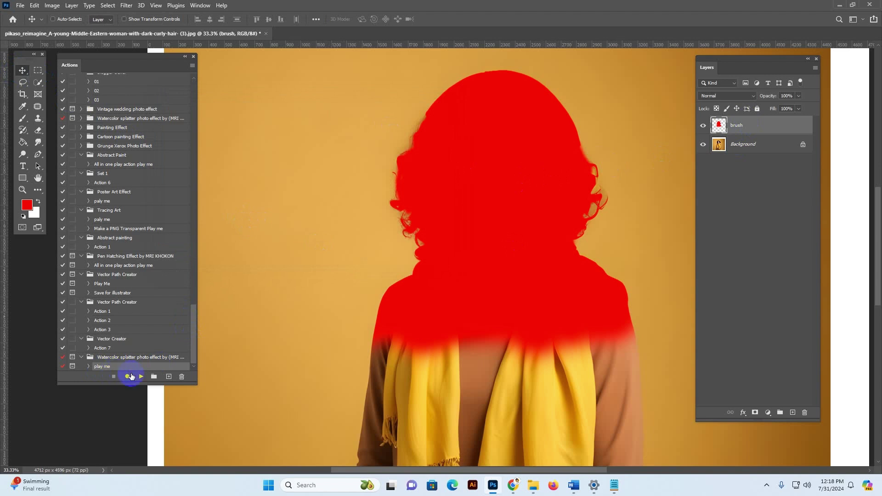
left_click(143, 377)
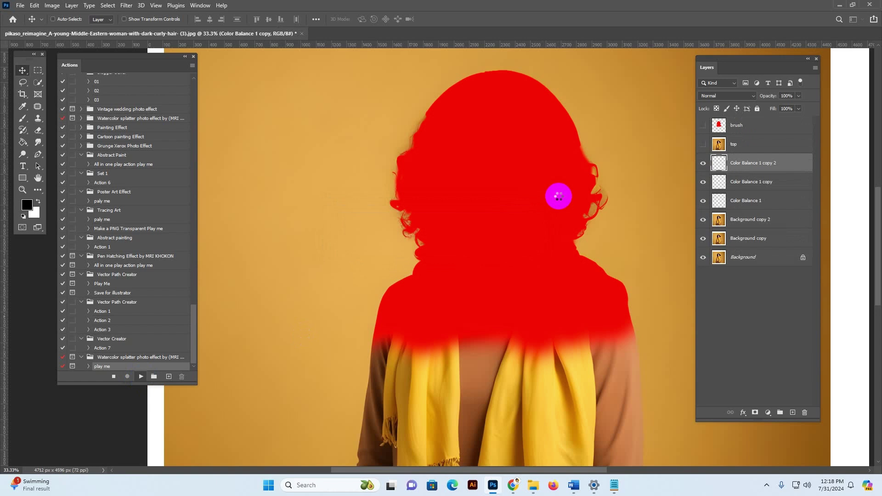
key("ctrl+j")
key("ctrl+j")
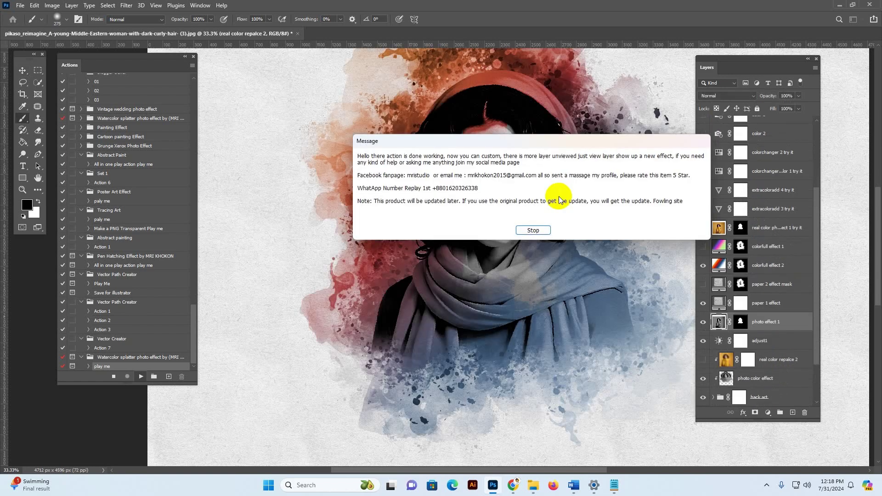
left_click(527, 231)
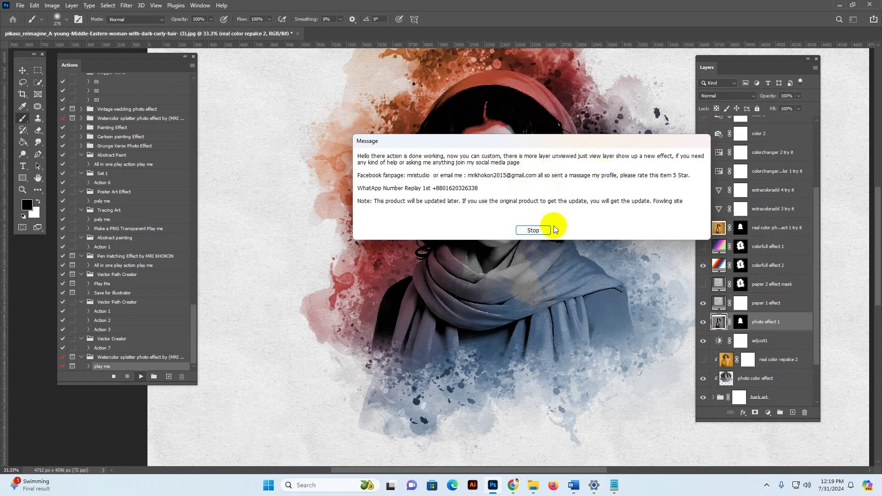
left_click(533, 230)
left_click_drag(551, 254, 31, 71)
left_click(30, 71)
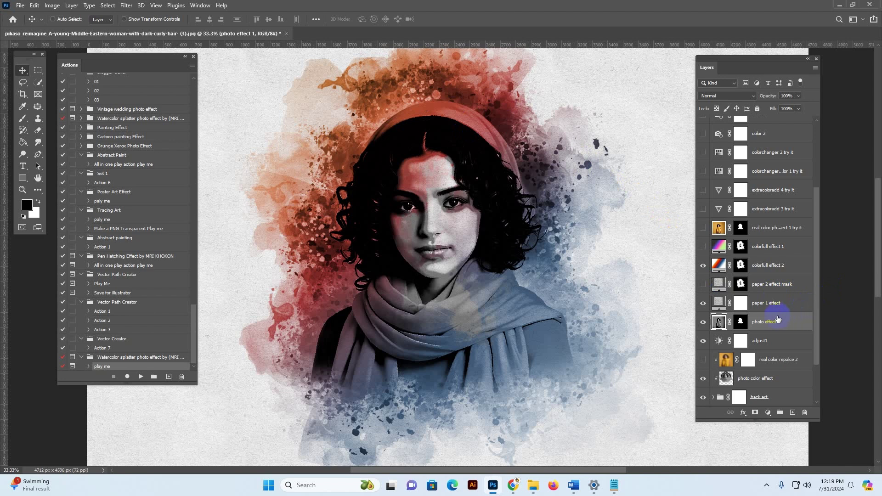
Step: Hide the colorfull effect 2 layer to remove its color overlay from the artwork
left_click(785, 269)
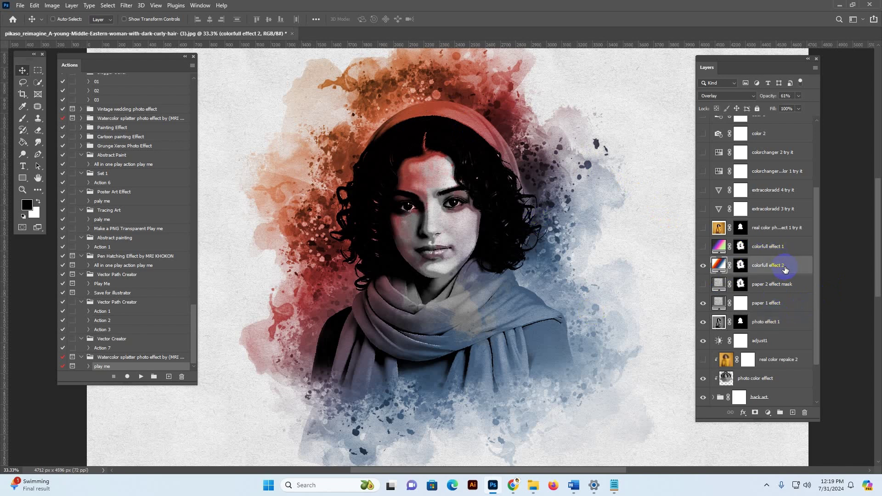
left_click(702, 269)
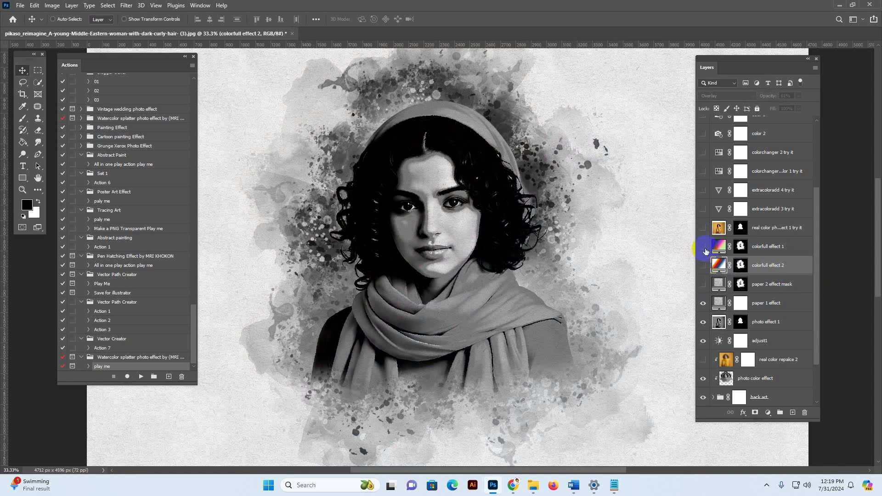
left_click(500, 220)
Step: Show the real color photo effect 1 try it layer to bring back the woman's original colors
left_click(785, 360)
scroll(785, 340, "down", 2)
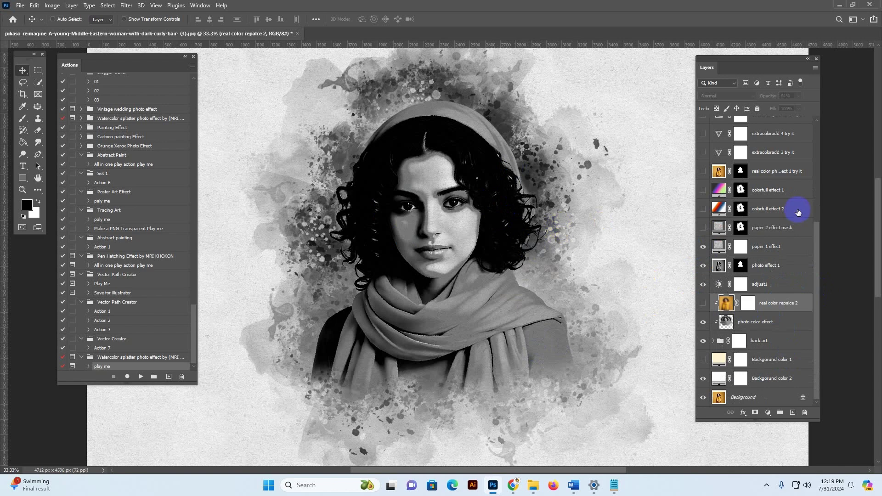
scroll(782, 213, "up", 2)
left_click(781, 209)
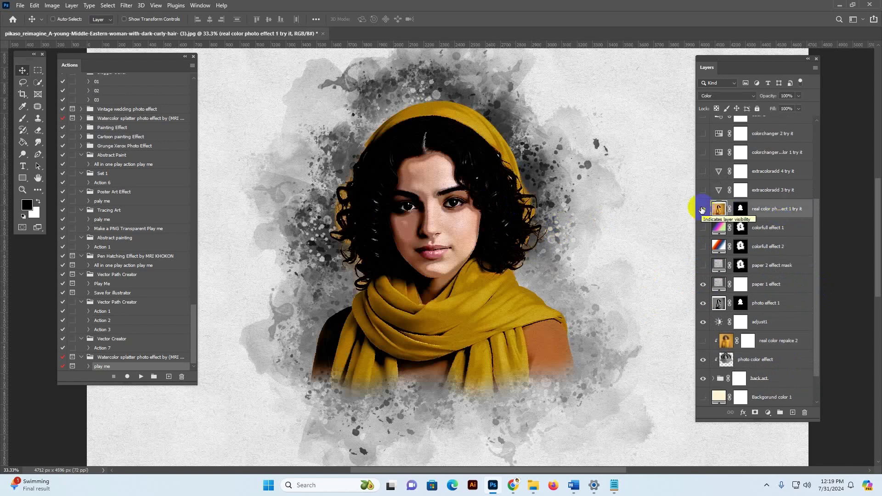
left_click(703, 209)
scroll(783, 332, "down", 2)
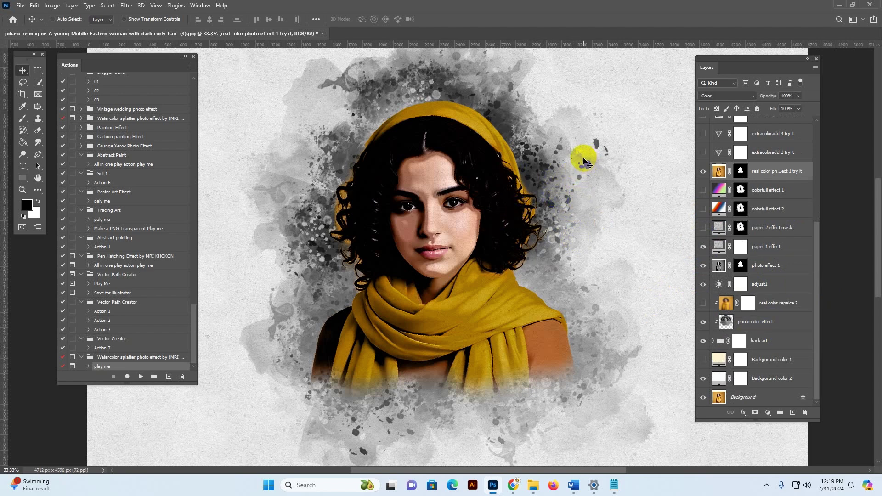
Step: Show the real color repalce 2 layer to tint the watercolor splatters with the photo's original colors
left_click(483, 196)
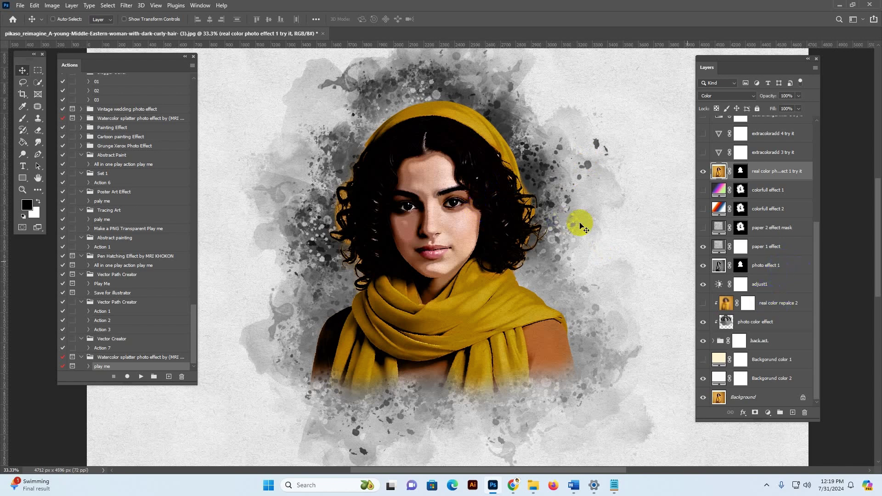
left_click(781, 305)
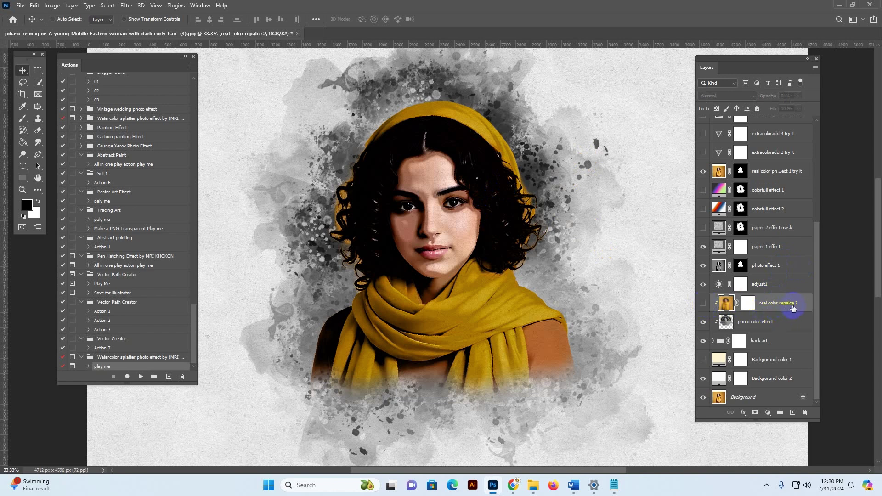
left_click(702, 304)
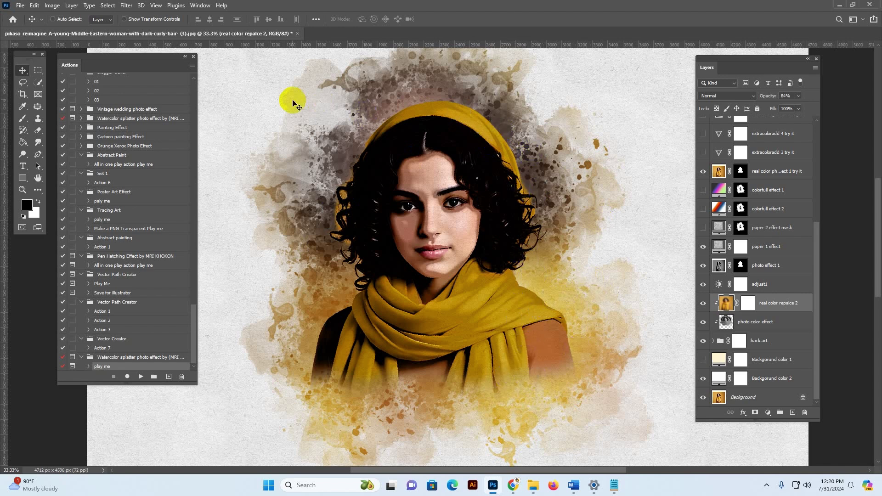
Step: Scale the real color repalce 2 layer up to about 104% and reposition it so its colors spread differently across the splatters
key("ctrl+minus")
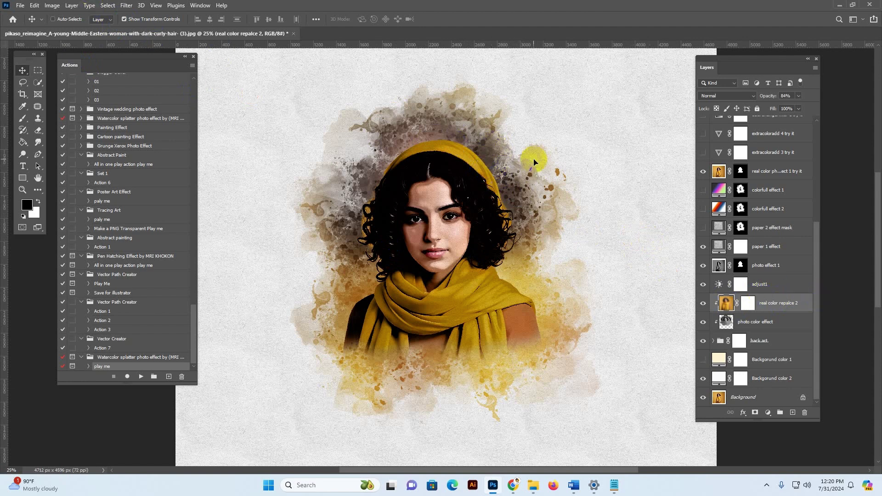
key("ctrl+t")
key("Escape")
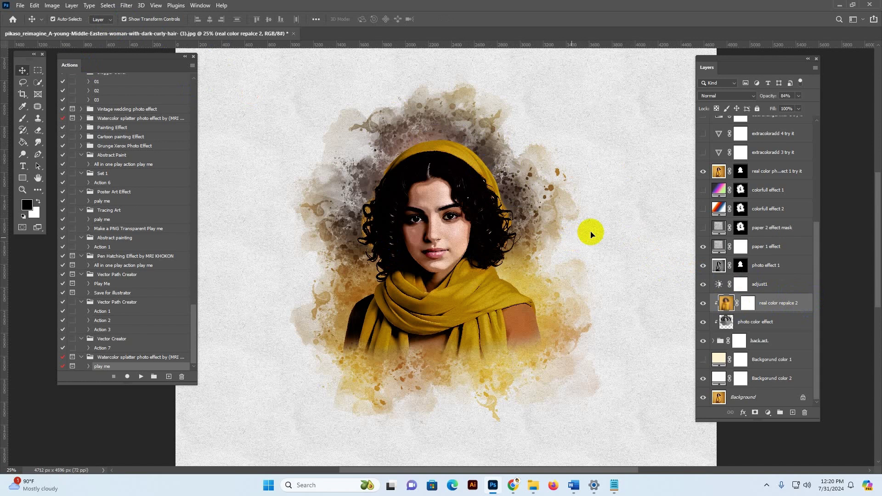
key("ctrl+minus")
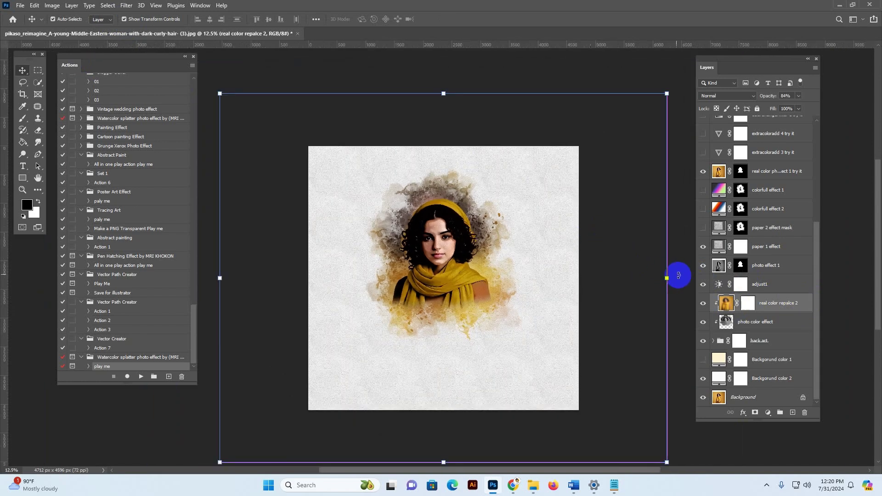
left_click_drag(667, 278, 688, 278)
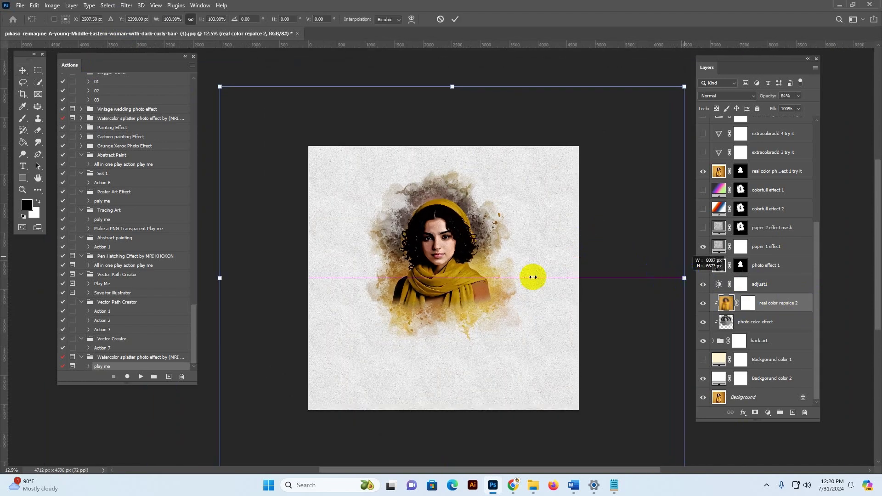
left_click_drag(513, 277, 496, 218)
left_click_drag(488, 302, 505, 288)
double_click(272, 109)
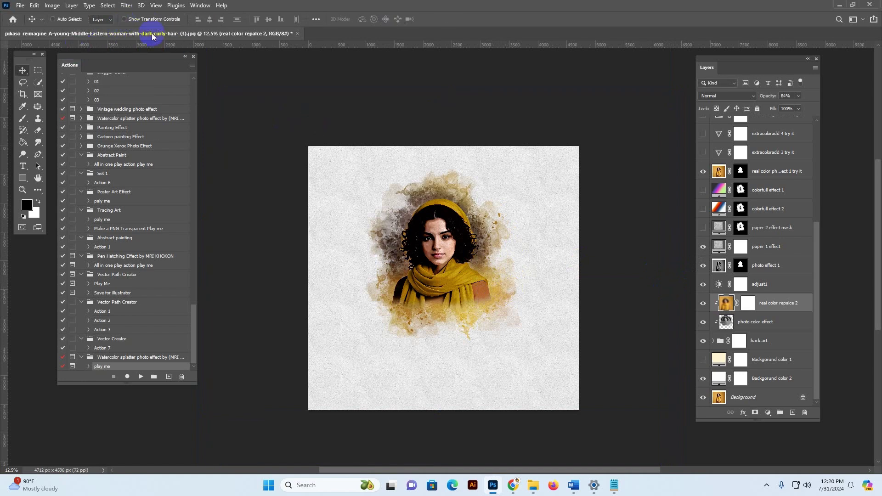
Step: Set the adjust1 Brightness/Contrast layer to contrast 82 and brightness -26
key("z")
left_click(444, 247)
left_click(443, 247)
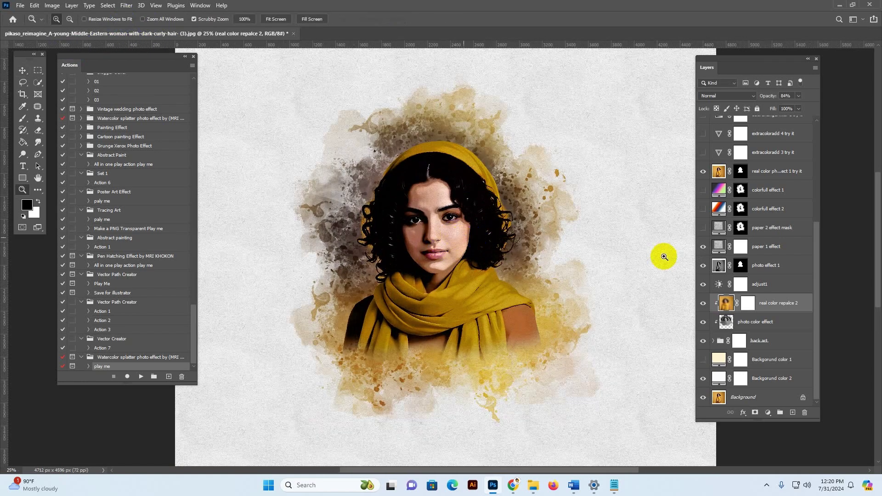
left_click(768, 285)
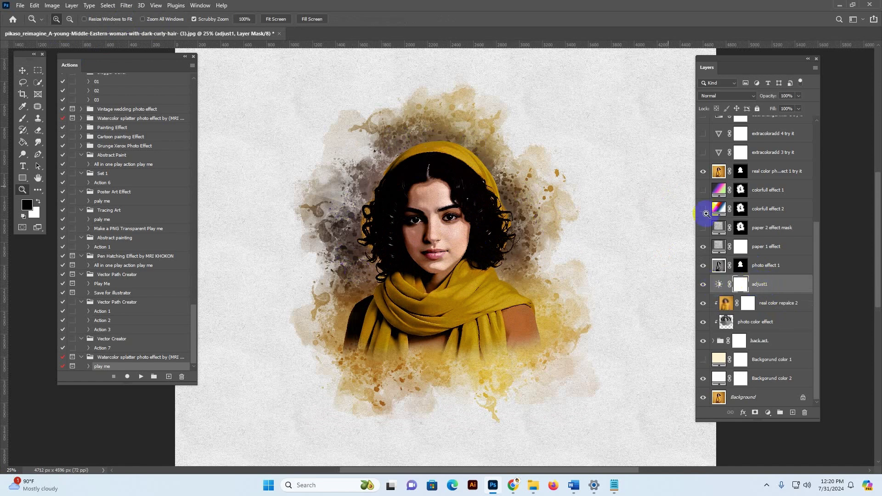
double_click(717, 285)
left_click_drag(680, 259, 614, 138)
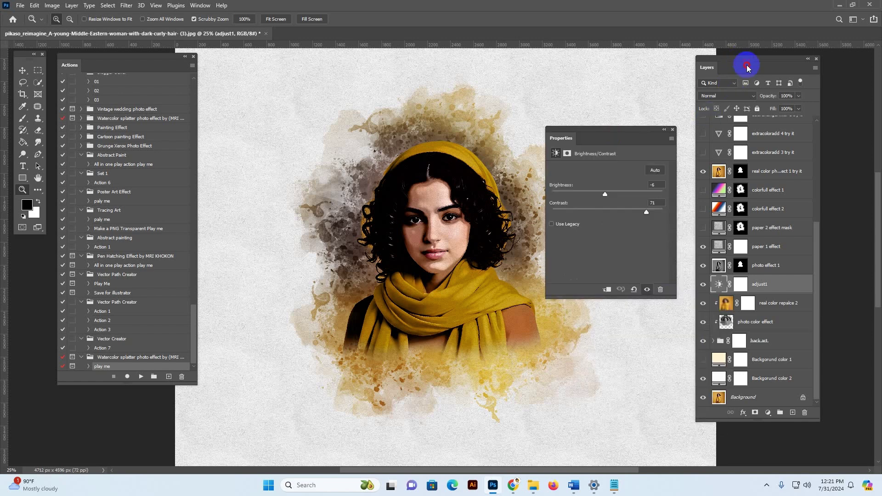
left_click_drag(748, 72, 779, 70)
left_click_drag(603, 132, 652, 89)
left_click(695, 173)
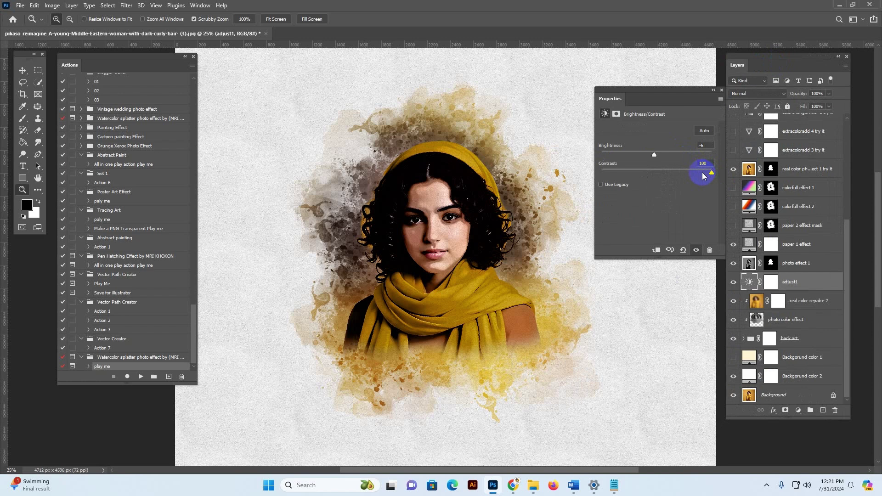
left_click(702, 174)
left_click(750, 285)
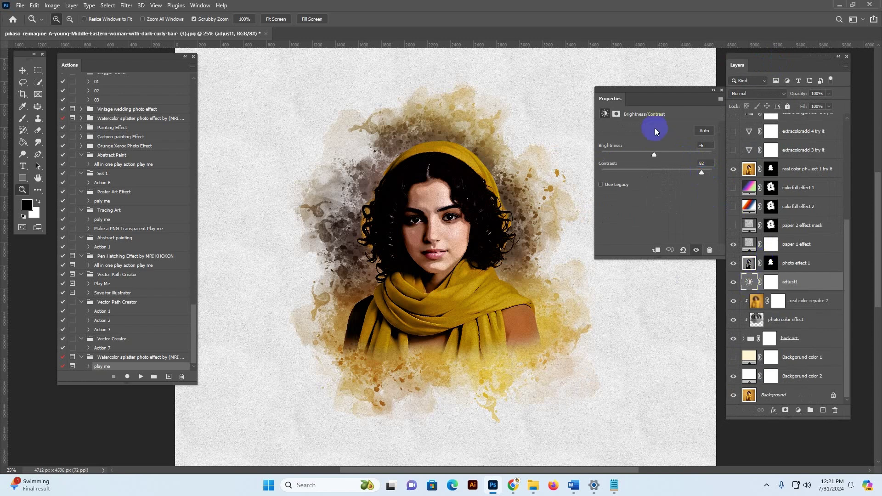
mouse_move(669, 151)
left_mouse_down()
mouse_move(686, 150)
mouse_move(626, 150)
mouse_move(666, 148)
mouse_move(647, 151)
left_mouse_up()
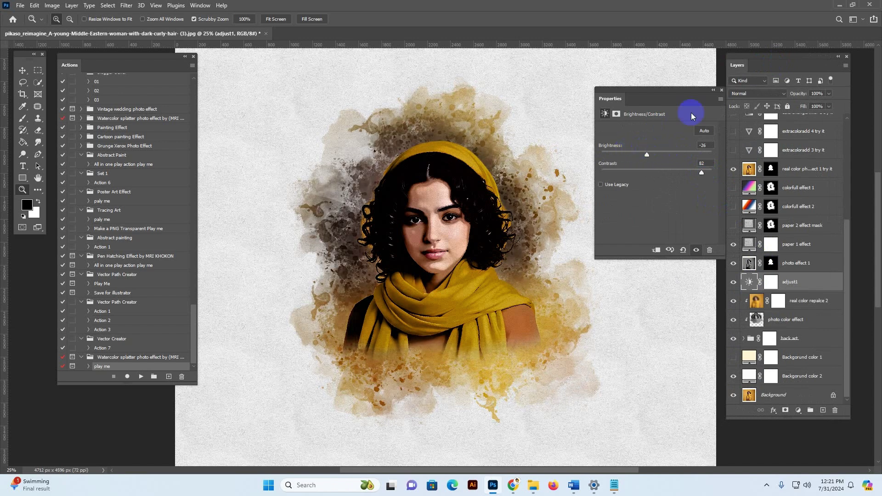
left_click(722, 90)
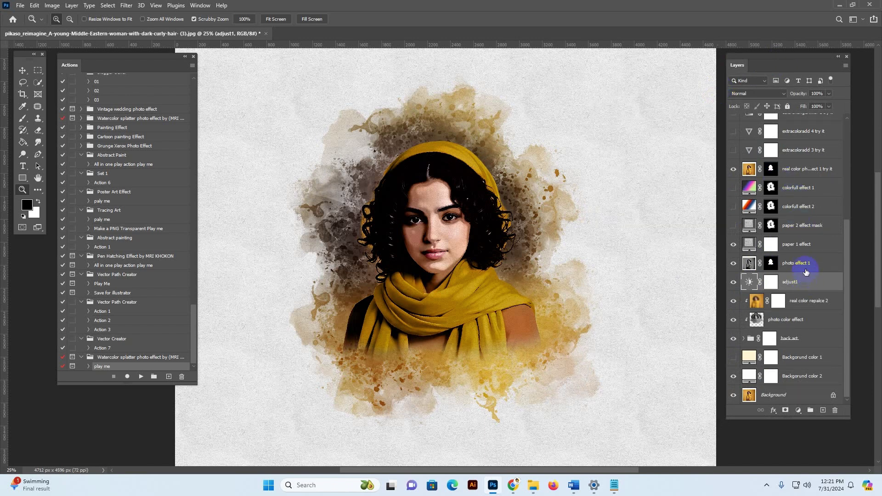
Step: Hide and show the back art group to examine what it contributes to the artwork
left_click(811, 342)
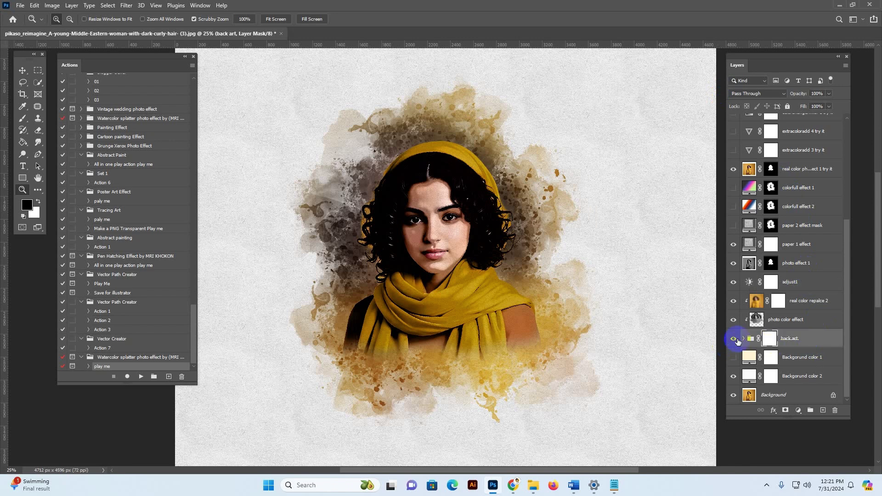
left_click(733, 340)
left_click(733, 340)
left_click(733, 340)
left_click(733, 340)
Step: Expand the back art group and compare the artwork with and without Layer 5
left_click(743, 338)
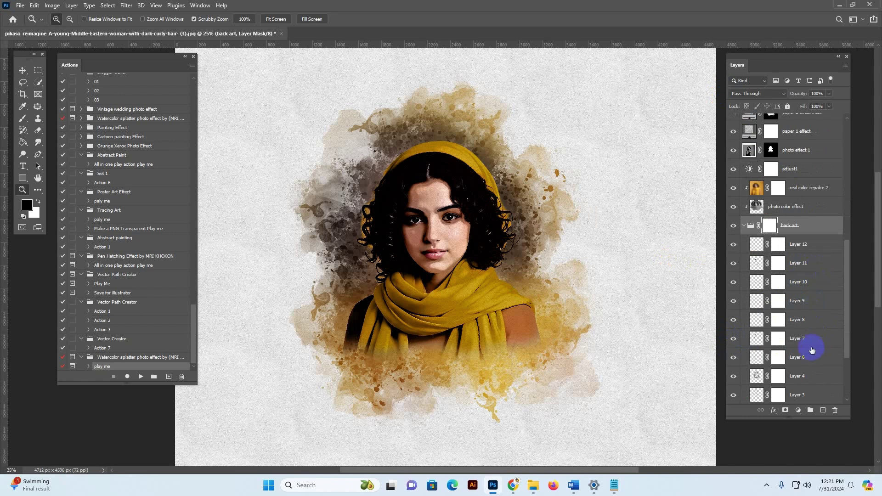
scroll(812, 350, "down", 3)
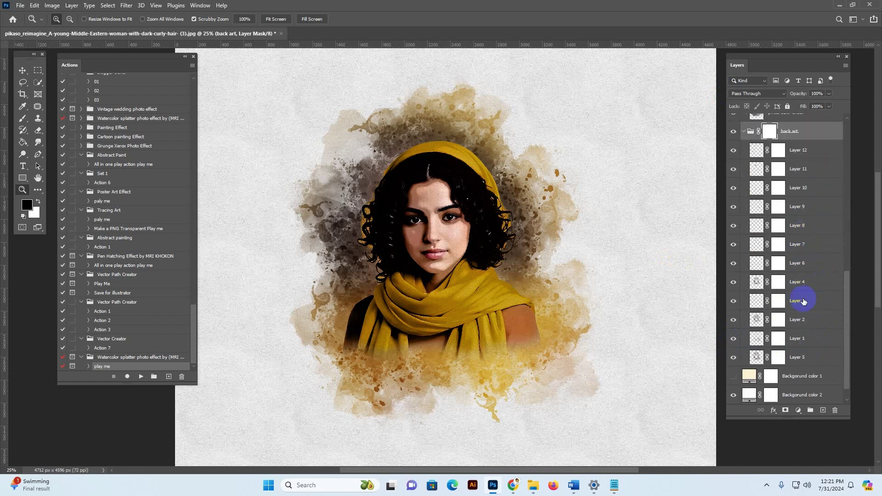
left_click(804, 358)
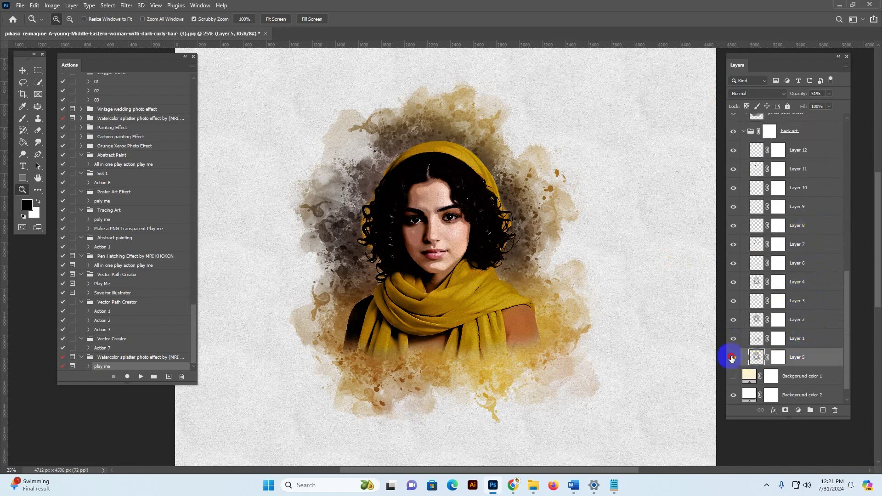
left_click(734, 357)
left_click(733, 358)
Step: Brush black onto Layer 5's mask around the outer edges of the splatters and collapse the back art group
left_click(778, 357)
left_click(22, 118)
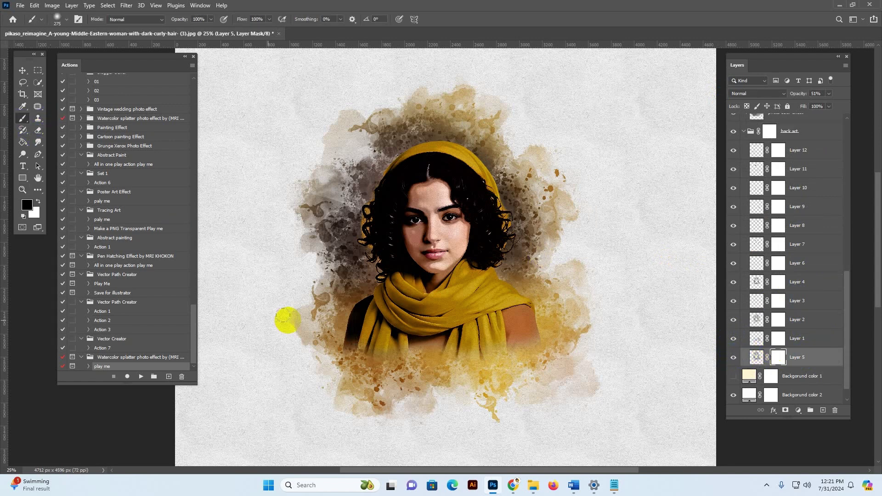
mouse_move(287, 319)
left_mouse_down()
mouse_move(296, 335)
mouse_move(297, 313)
mouse_move(314, 371)
mouse_move(371, 425)
mouse_move(322, 404)
left_mouse_up()
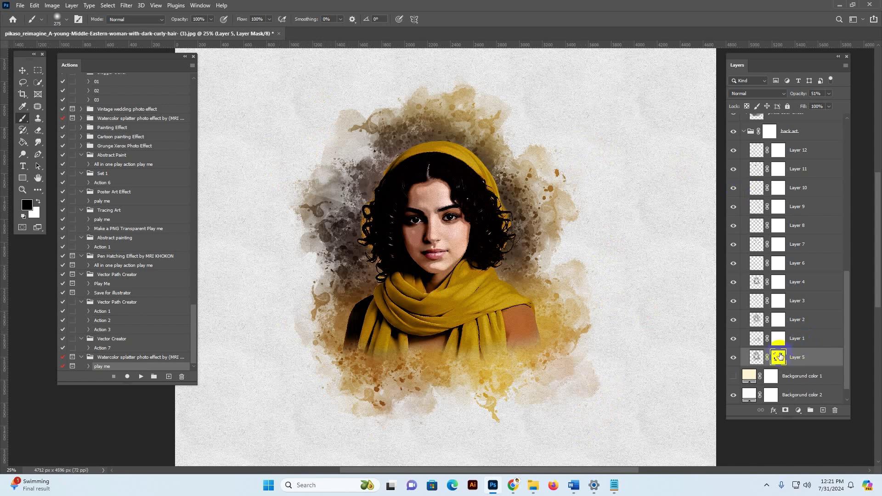
left_click(286, 122)
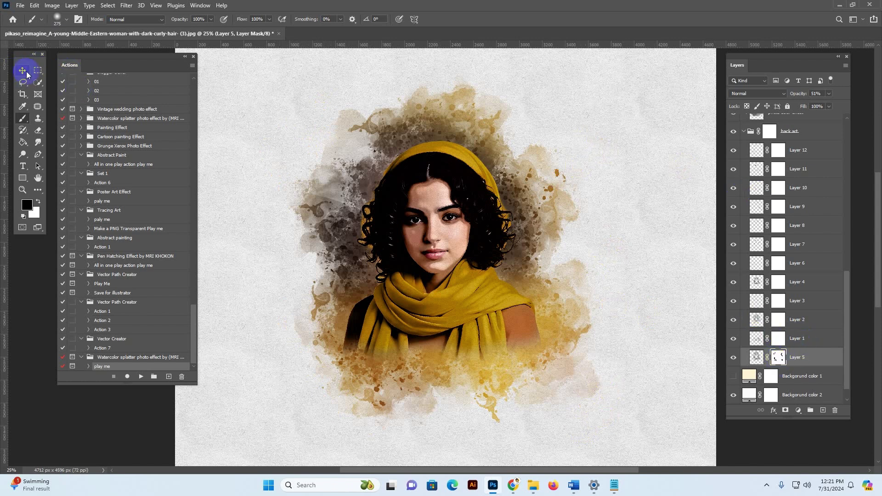
left_click(743, 132)
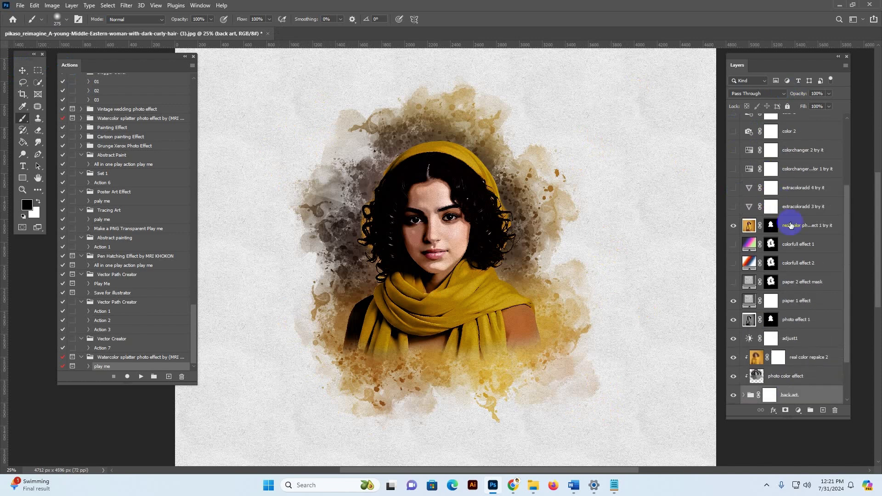
Step: Show the extracoloradd 3 try it layer to strengthen the artwork's colors, comparing the artwork with and without it
left_click(764, 208)
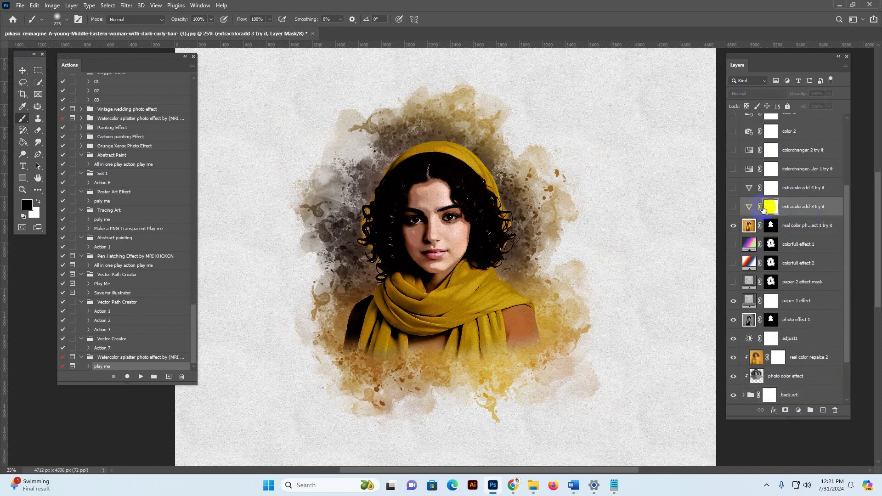
left_click(734, 208)
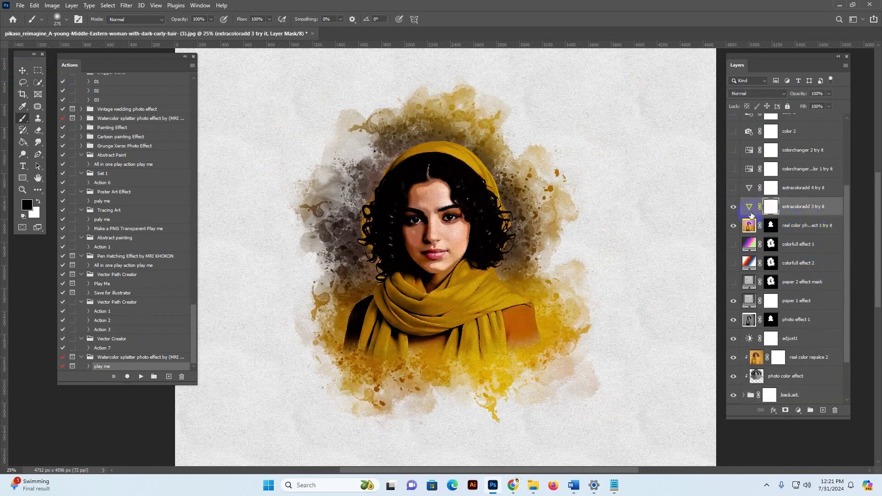
left_click(748, 207)
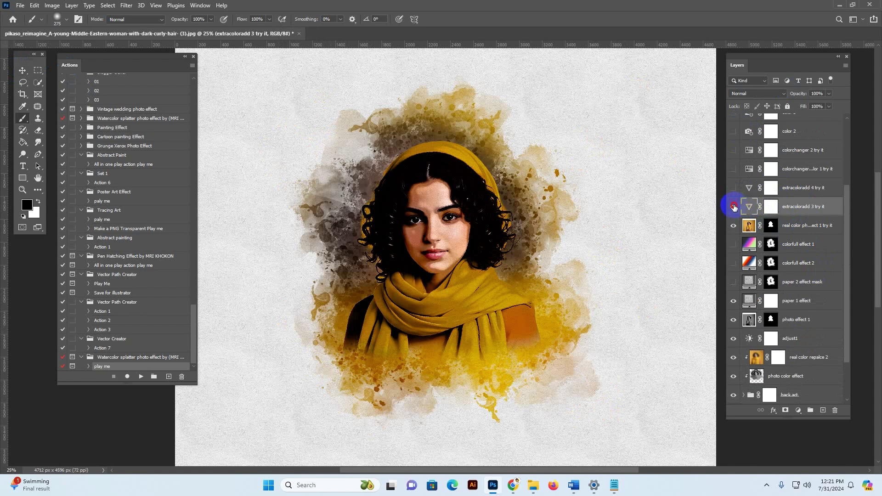
left_click(733, 208)
left_click(734, 208)
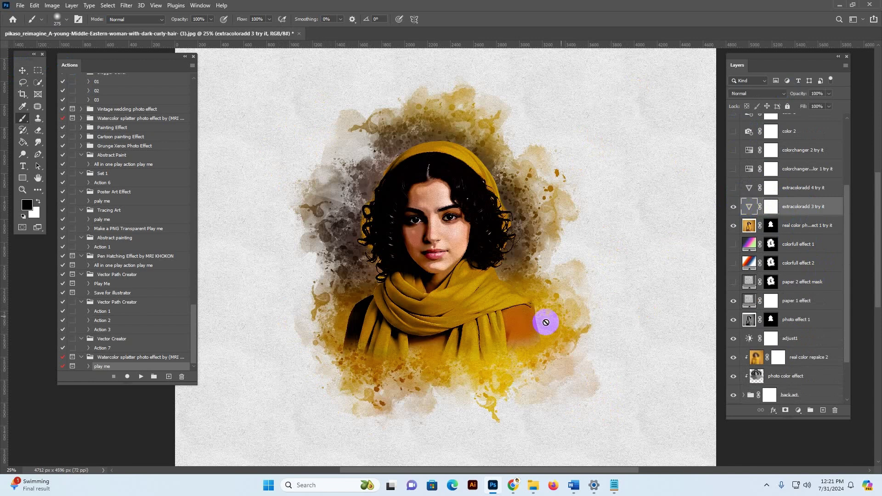
Step: Try the extracoloradd 4 try it layer with and without extracoloradd 3 try it, leaving only extracoloradd 3 try it shown
left_click(749, 188)
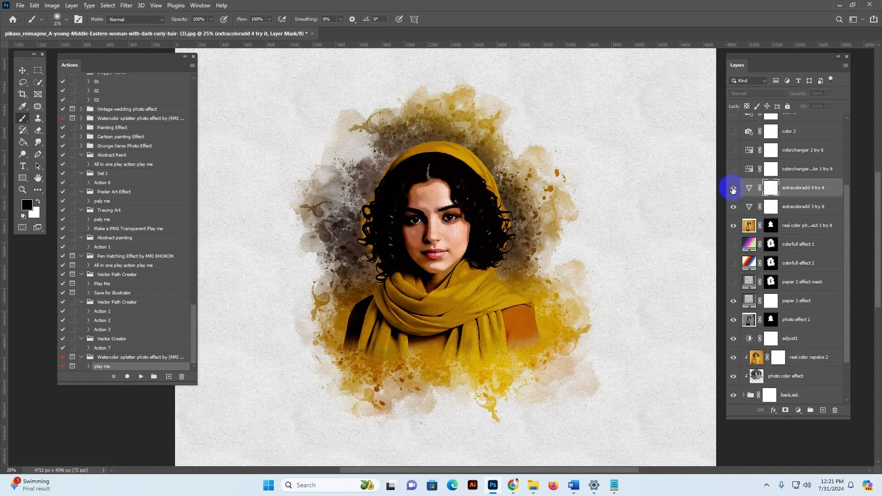
left_click(733, 188)
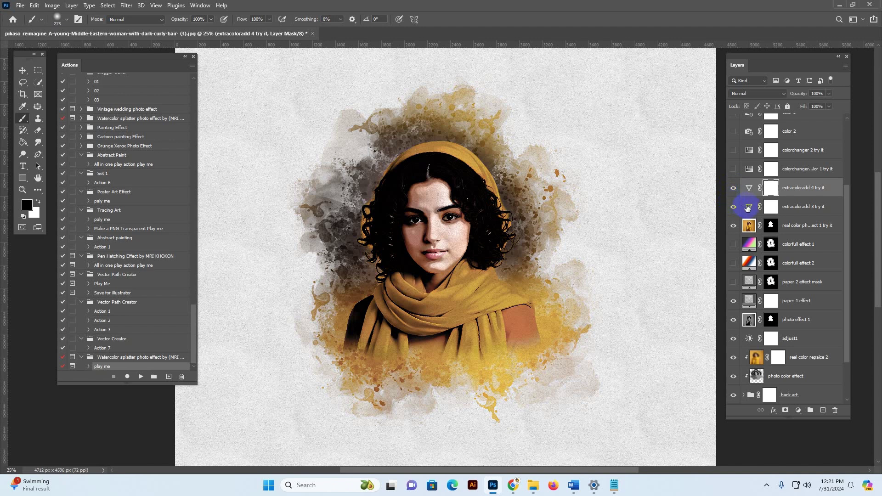
left_click(748, 208)
left_click(733, 207)
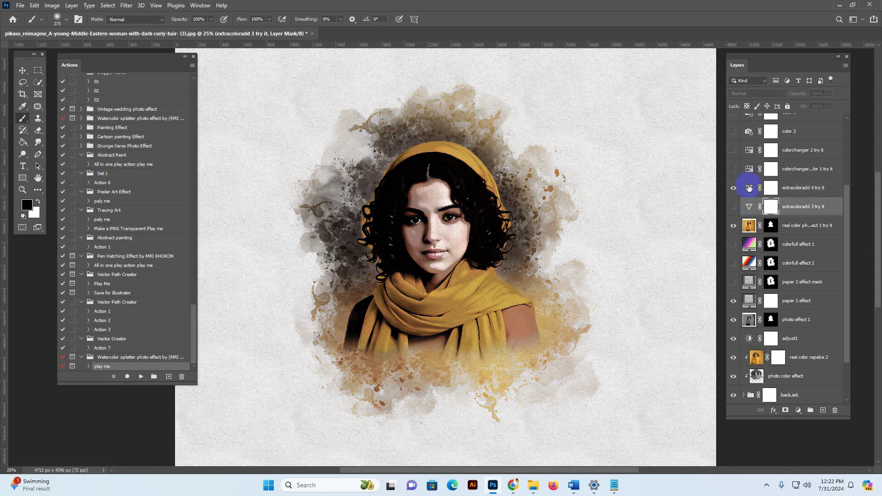
left_click(749, 187)
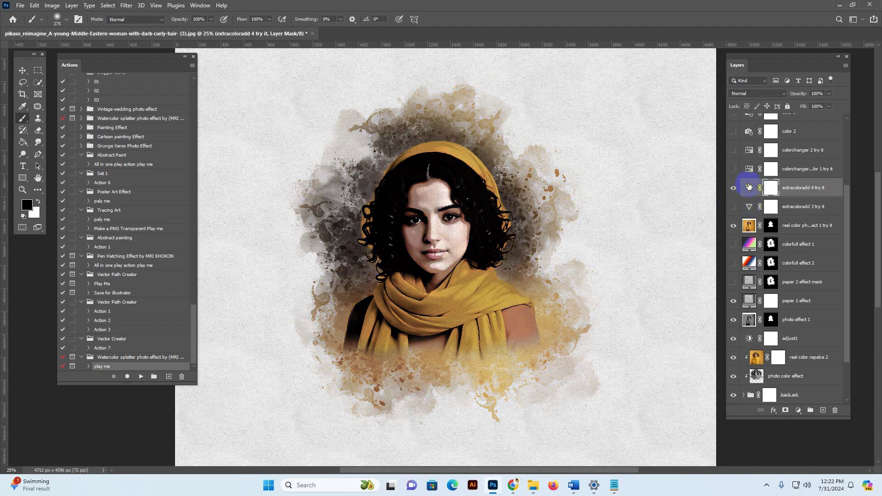
left_click(749, 188)
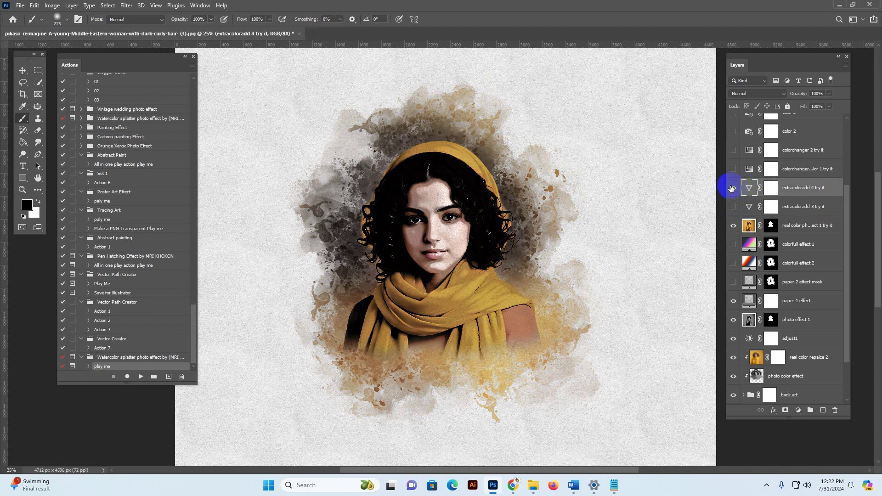
left_click(734, 188)
left_click(734, 209)
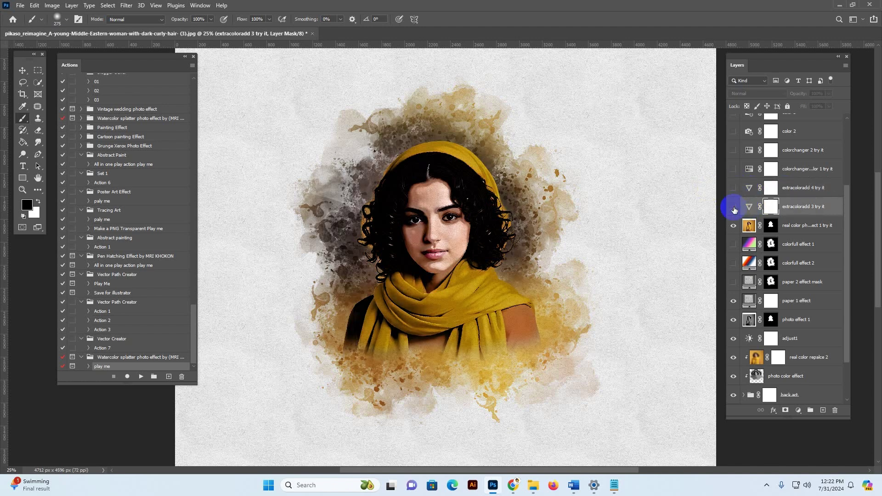
left_click(733, 209)
Step: Compare the artwork with and without the colorchanger multicolor 1 try it layer, leaving it shown
left_click(737, 173)
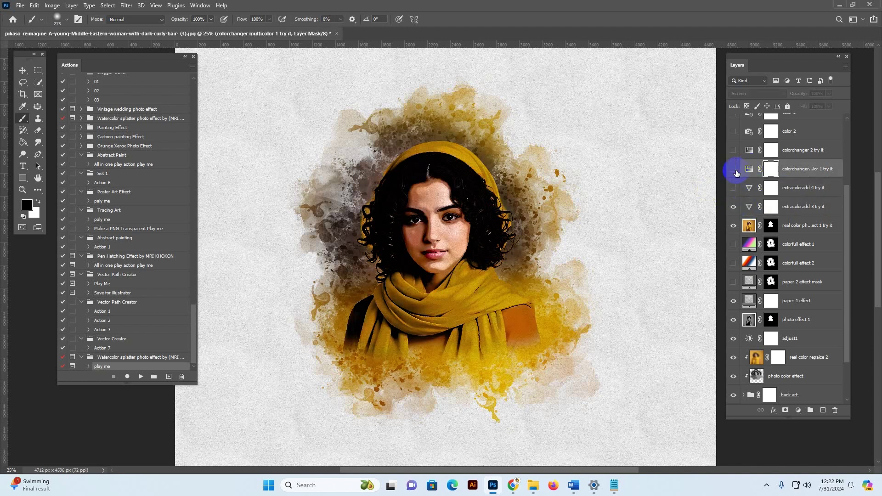
left_click(733, 170)
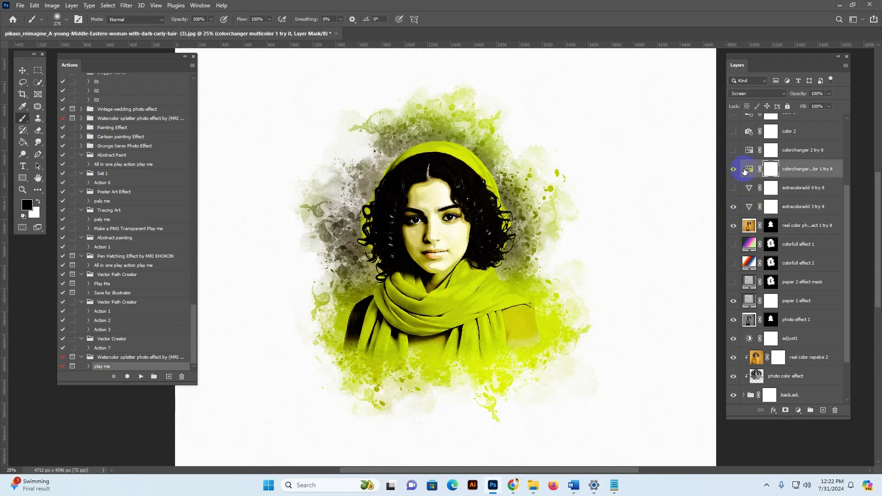
left_click(733, 170)
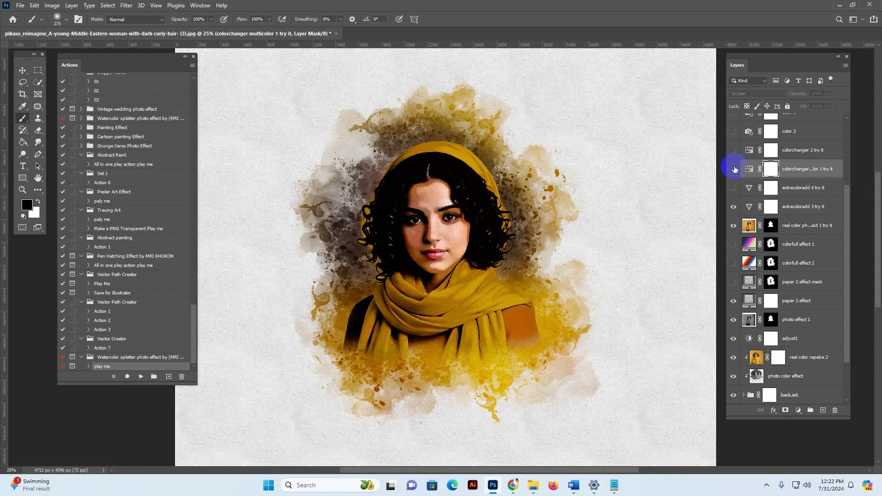
left_click(735, 170)
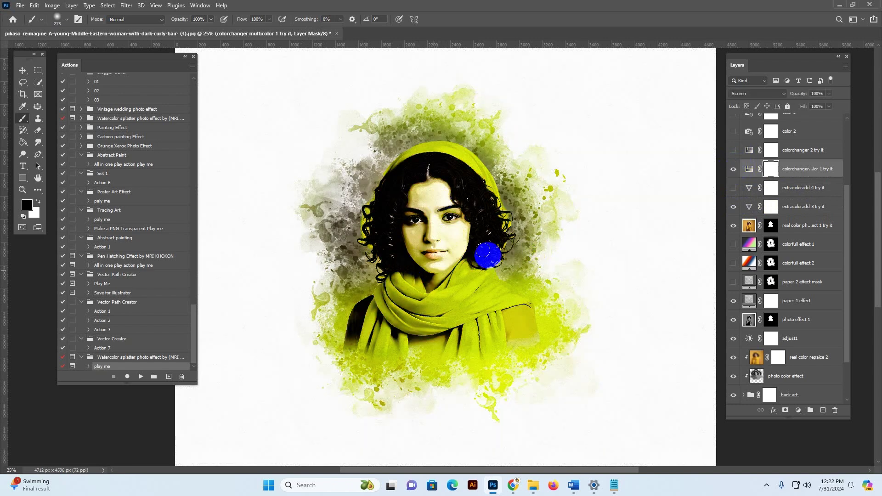
Step: Set the Hue of the colorchanger multicolor 1 try it adjustment to -17 and hide the layer
double_click(750, 169)
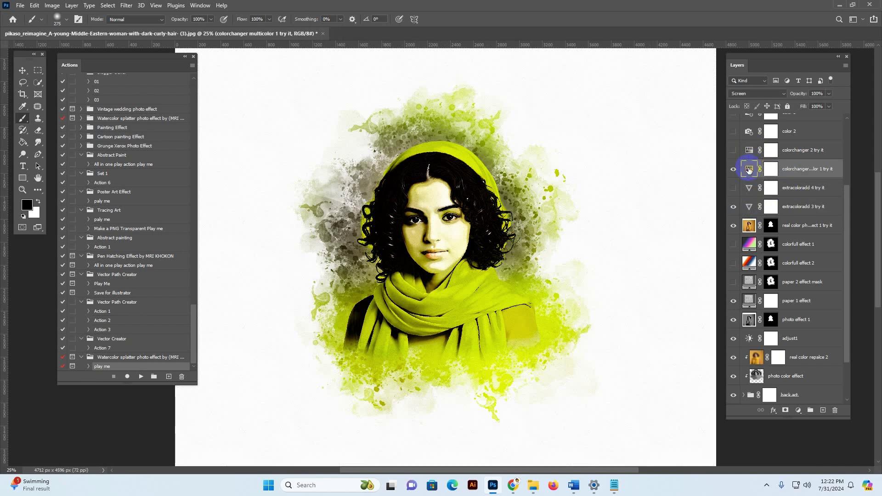
mouse_move(664, 169)
left_mouse_down()
mouse_move(610, 169)
mouse_move(660, 159)
left_mouse_up()
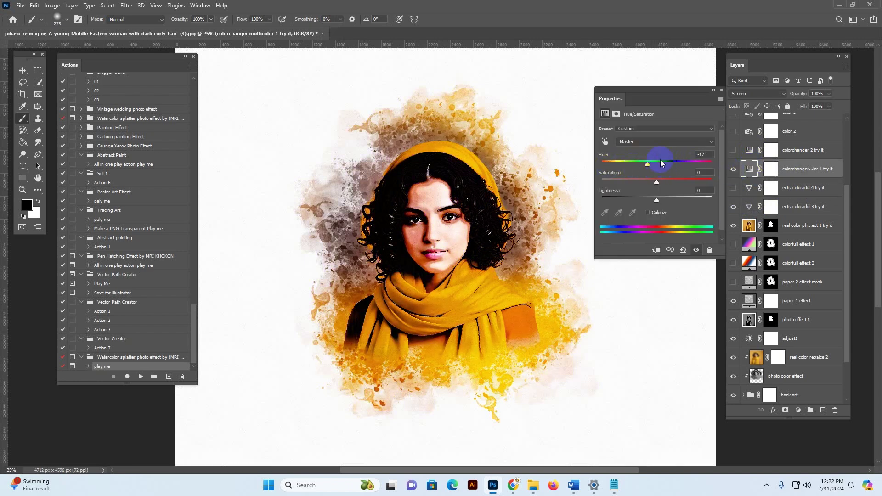
left_click(721, 89)
left_click(733, 169)
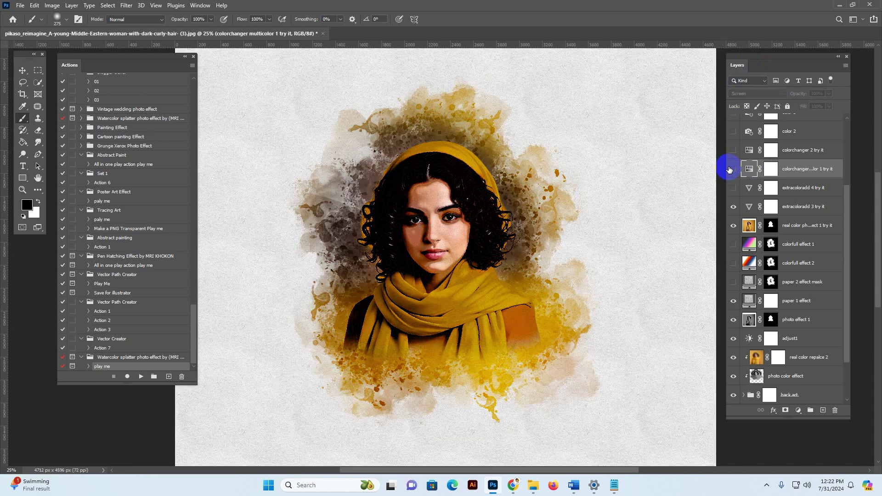
Step: Preview the colorchanger 2 try it, color 2 and color 3 layers one at a time, hiding each again
scroll(793, 189, "up", 2)
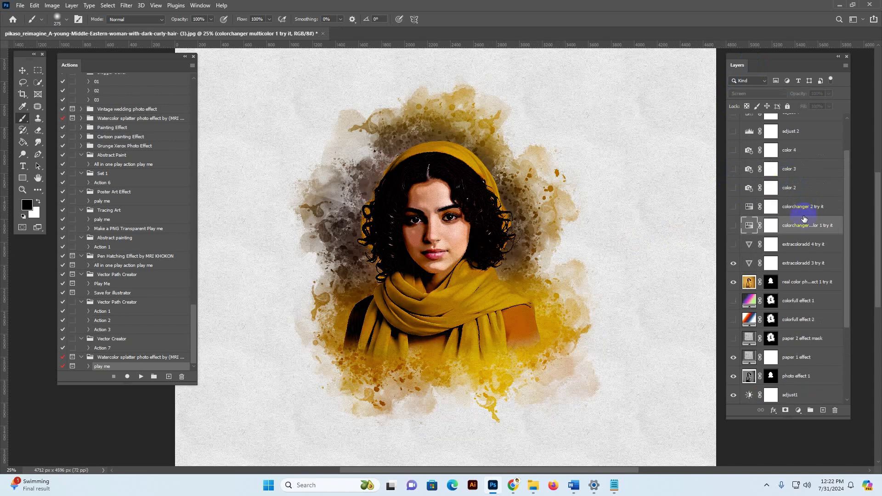
left_click_drag(800, 211, 723, 207)
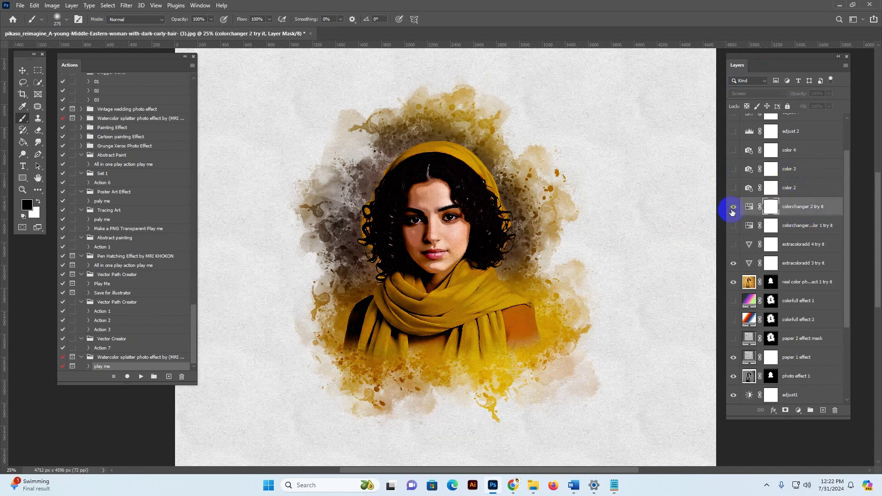
left_click(733, 209)
left_click(735, 190)
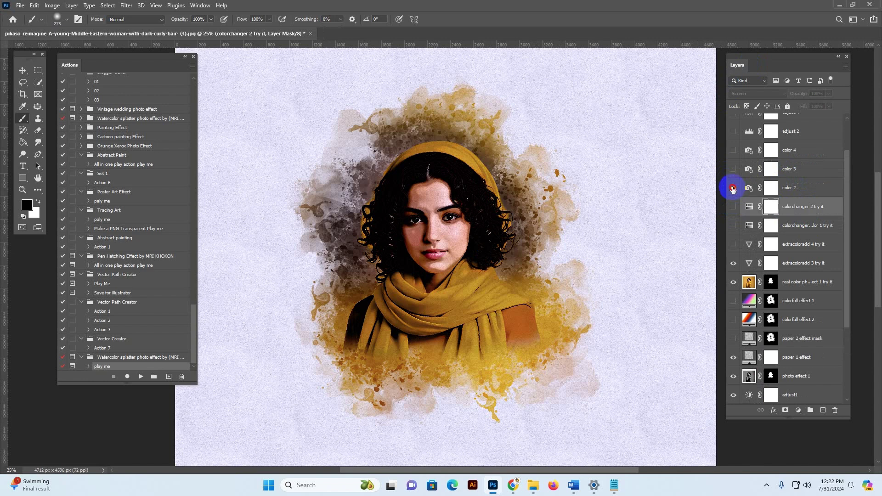
left_click(733, 188)
left_click(733, 169)
Step: Preview the adjust 2 and adjust 4 layers in turn, hiding each again
left_click(733, 132)
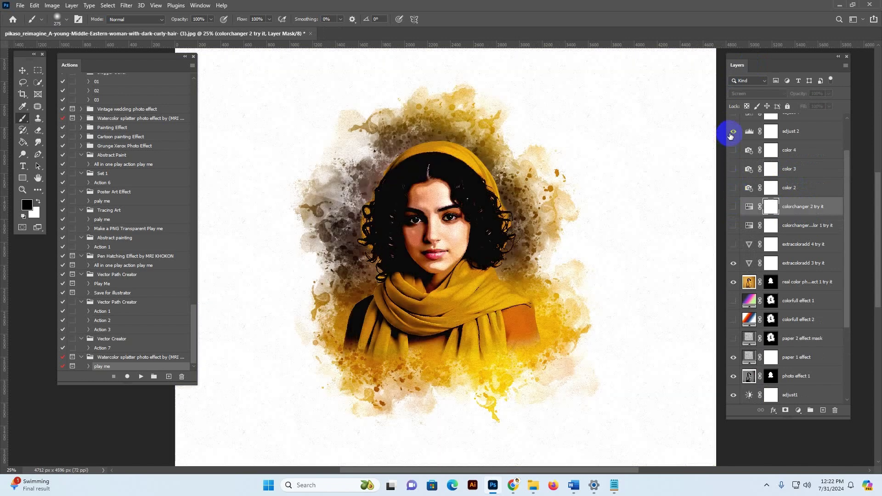
left_click(733, 132)
scroll(726, 162, "up", 2)
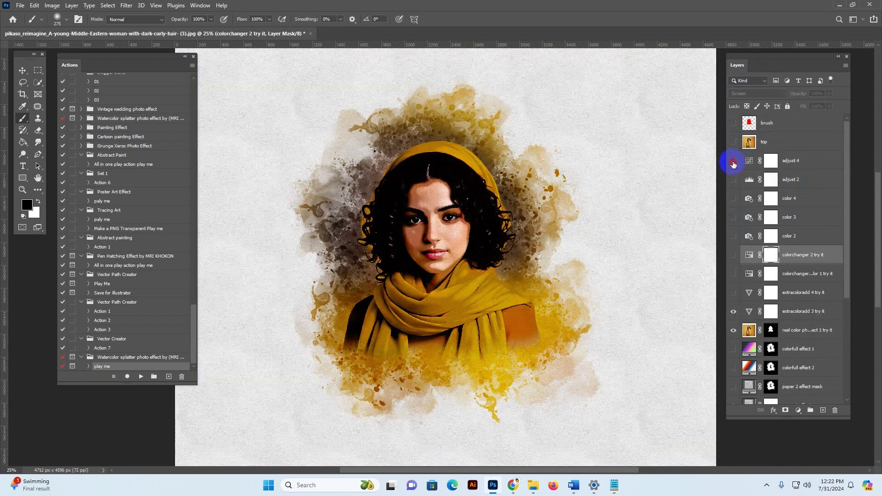
left_click(733, 162)
left_click(734, 162)
Step: Show the colorfull effect 2 layer to add its multicolor gradient to the splatters
scroll(782, 193, "down", 5)
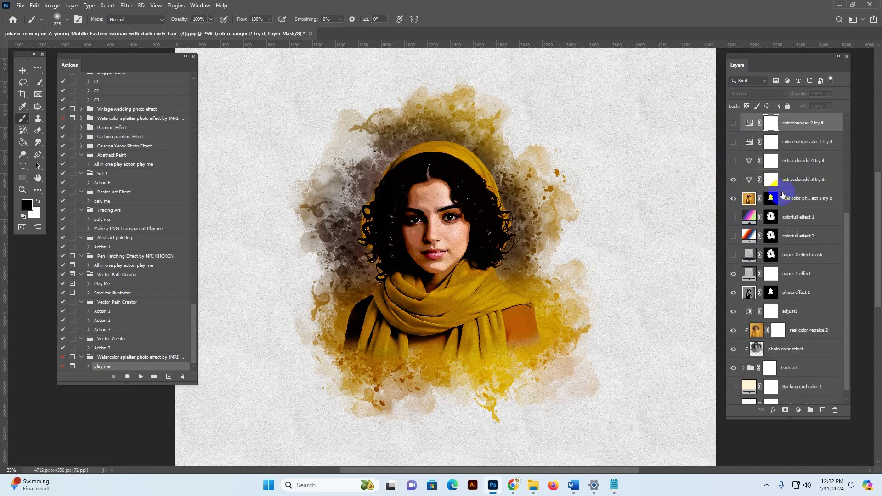
left_click(746, 225)
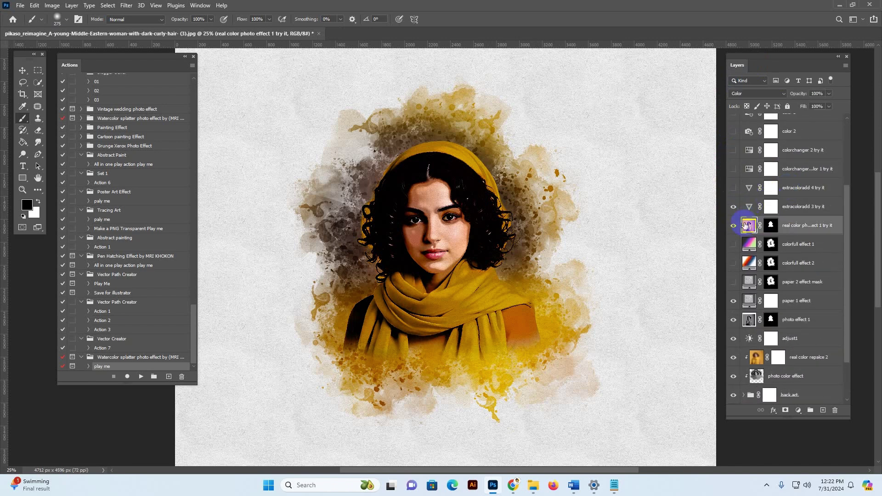
left_click(743, 264)
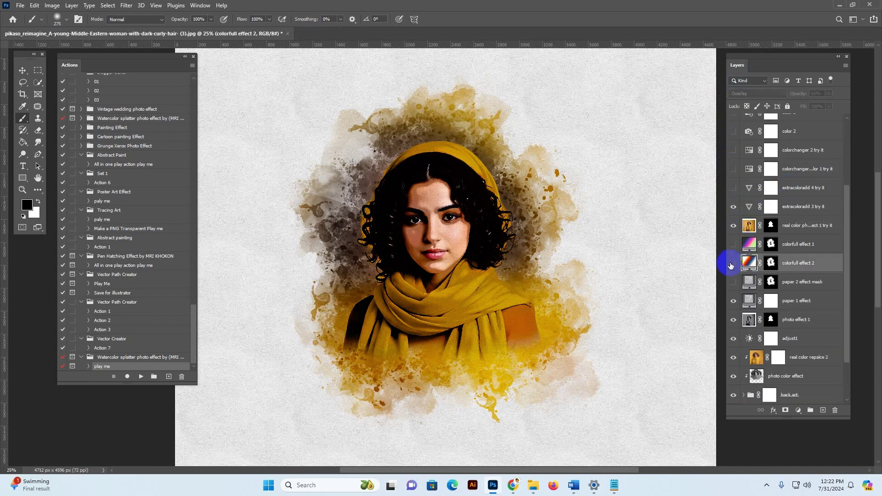
left_click(732, 264)
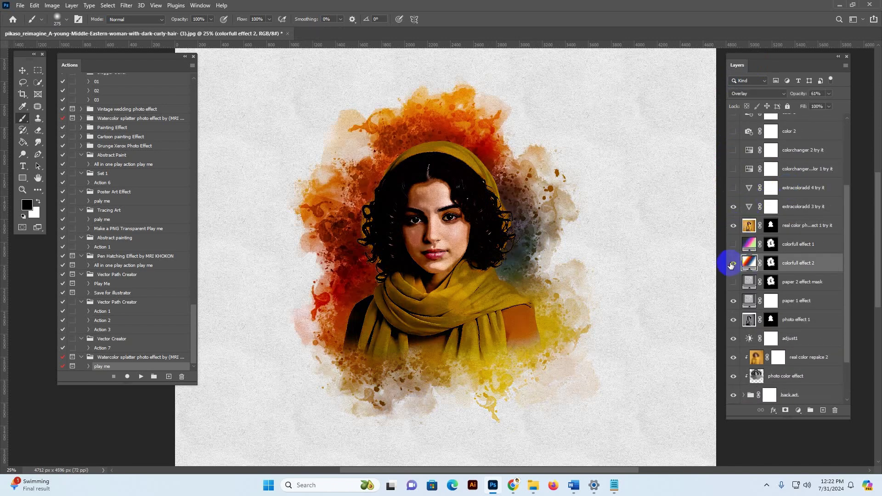
Step: Hide the real color photo effect 1 try it and extracoloradd 3 try it layers, keeping colorfull effect 2 selected
left_click(748, 228)
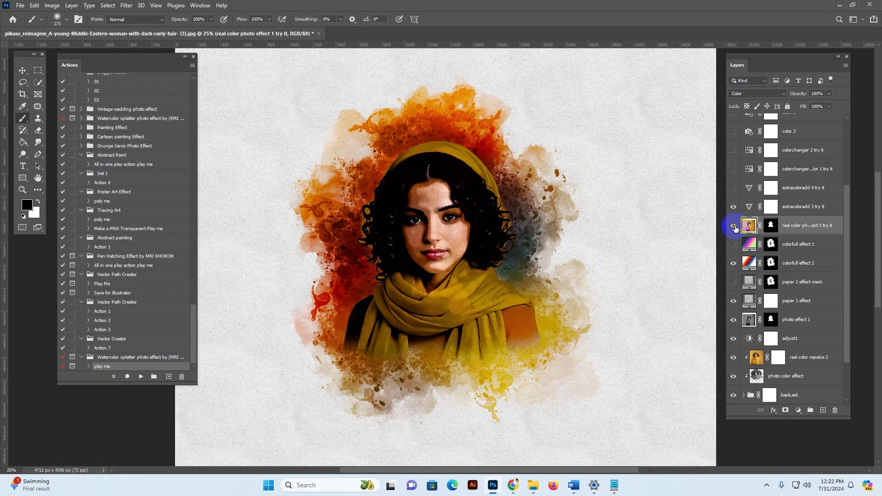
left_click(749, 263)
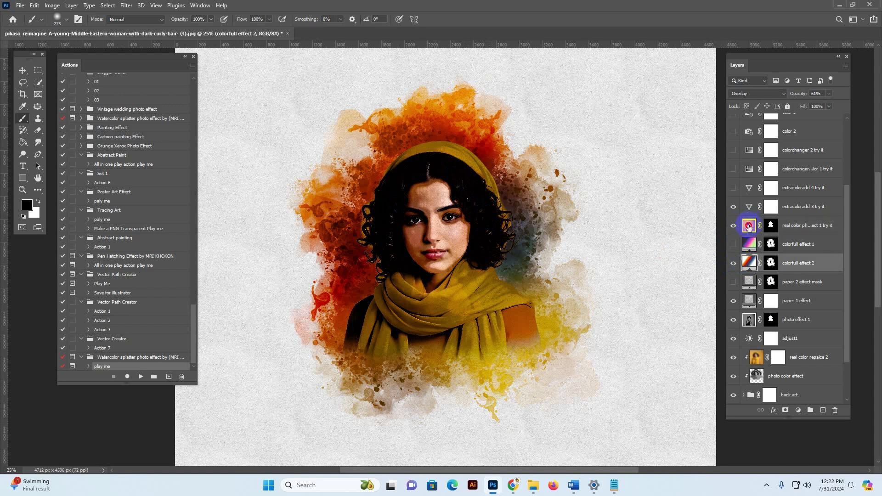
left_click(749, 227)
left_click(733, 227)
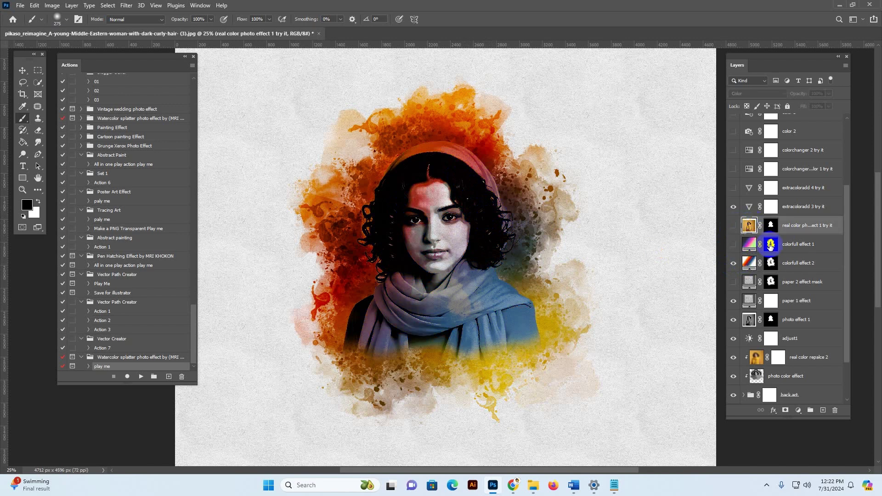
left_click(749, 264)
left_click(732, 207)
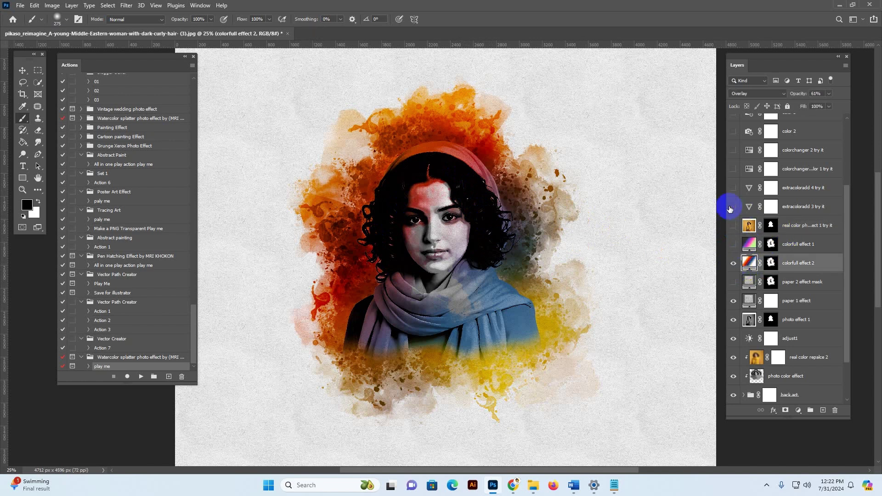
left_click(751, 260)
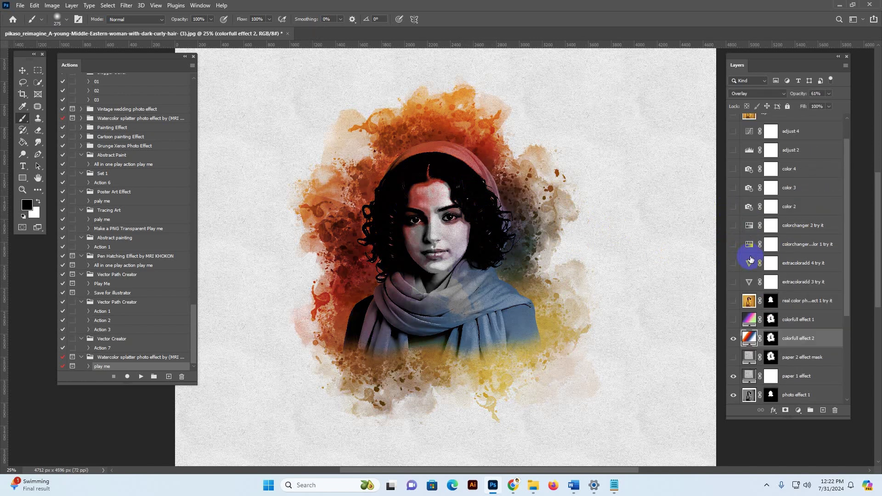
Step: Set the adjust1 layer's Brightness to 19 and Contrast to 23
scroll(750, 259, "down", 3)
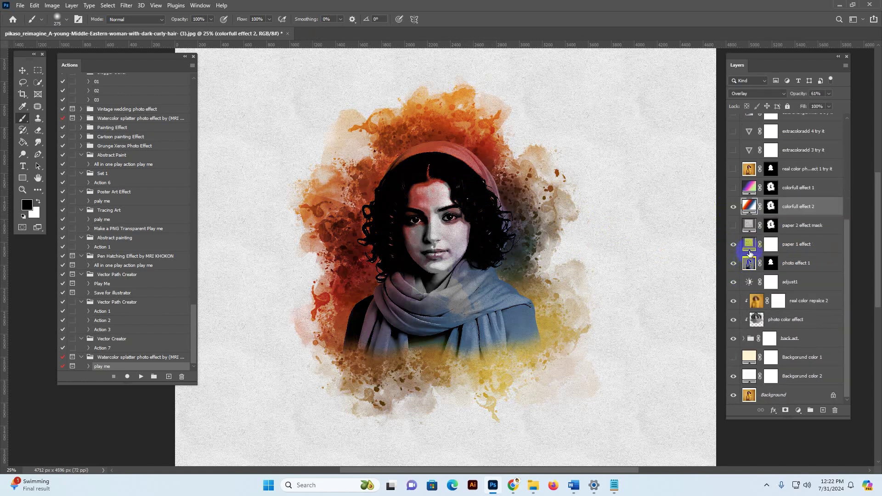
double_click(750, 282)
left_click_drag(630, 96, 608, 93)
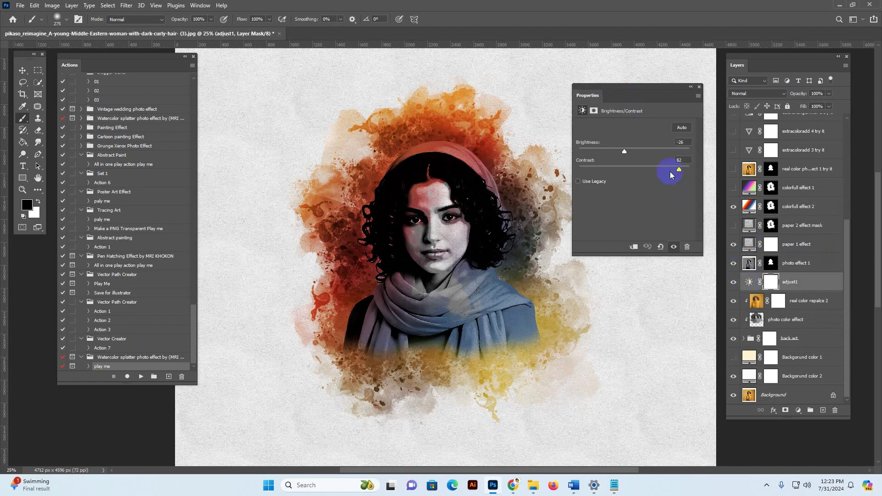
left_click_drag(641, 148, 648, 168)
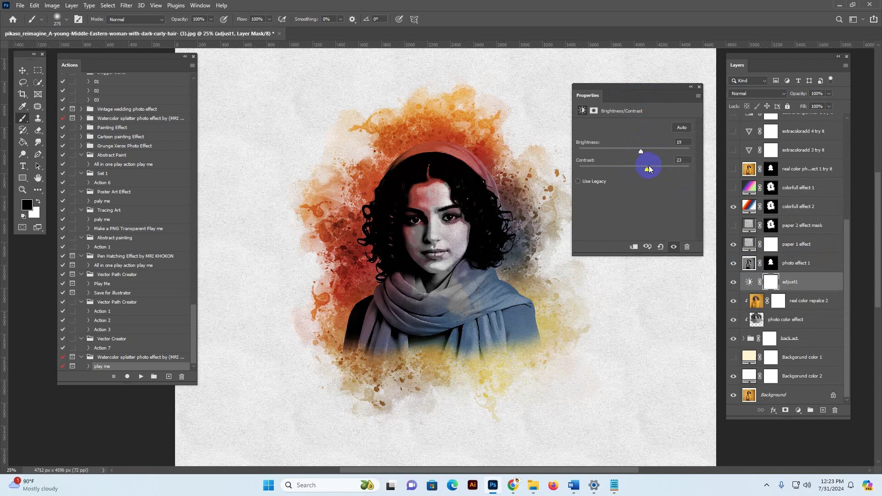
left_click(698, 87)
Step: Hide the colorfull effect 2 layer and show colorfull effect 1 instead
left_click(733, 207)
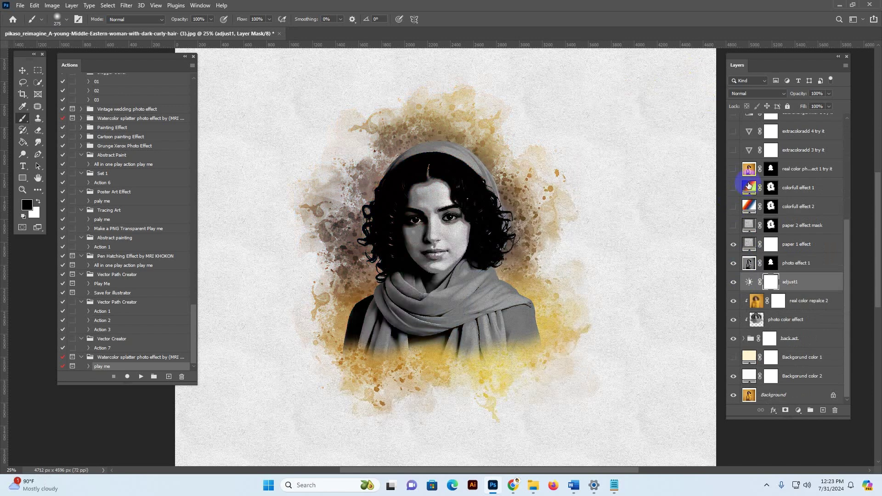
left_click(738, 188)
left_click(734, 188)
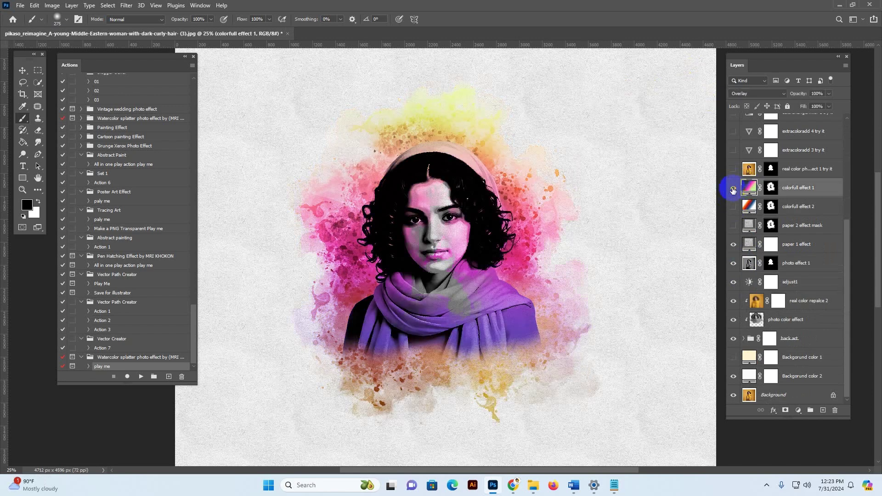
Step: Open the gradient of the colorfull effect 1 fill for editing and try the RB Holographic Gradient 46 dgh preset
double_click(749, 187)
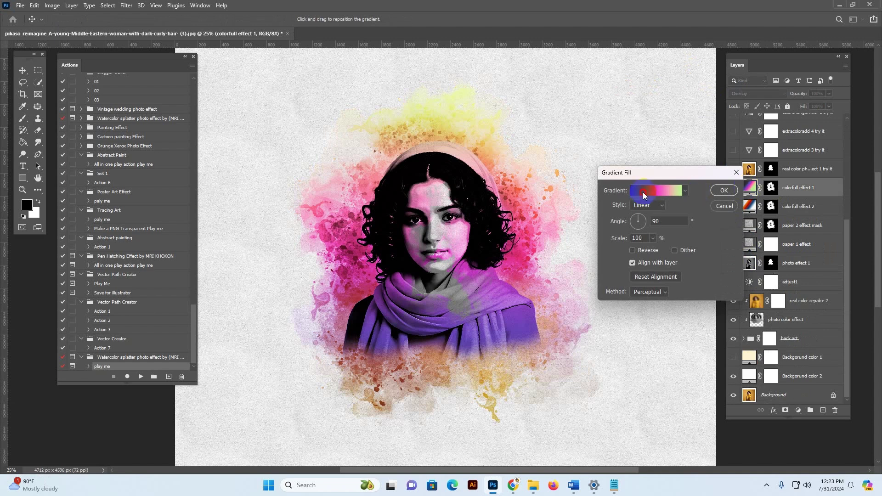
left_click(644, 192)
left_click_drag(789, 150, 786, 250)
scroll(724, 225, "down", 2)
left_click(716, 224)
left_click(732, 226)
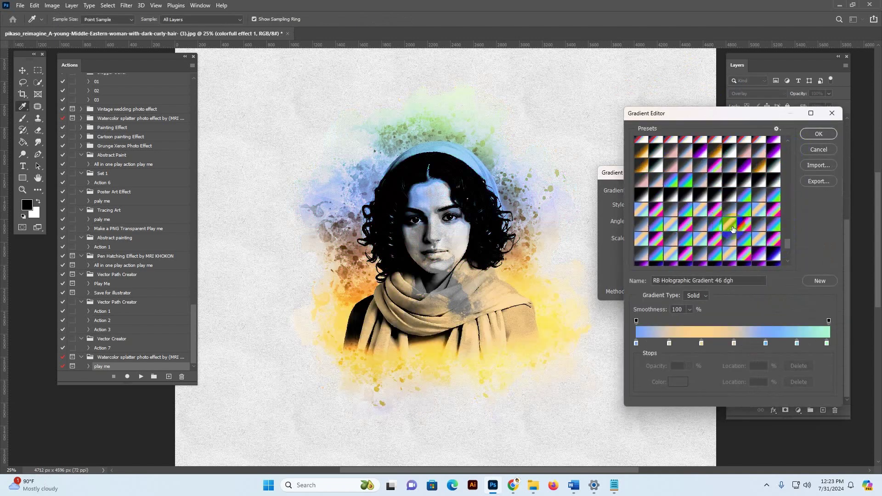
Step: Try further gradient presets on the colorfull effect 1 fill, including Custom ett and Custom fghhj
left_click(716, 225)
left_click(715, 210)
left_click(715, 195)
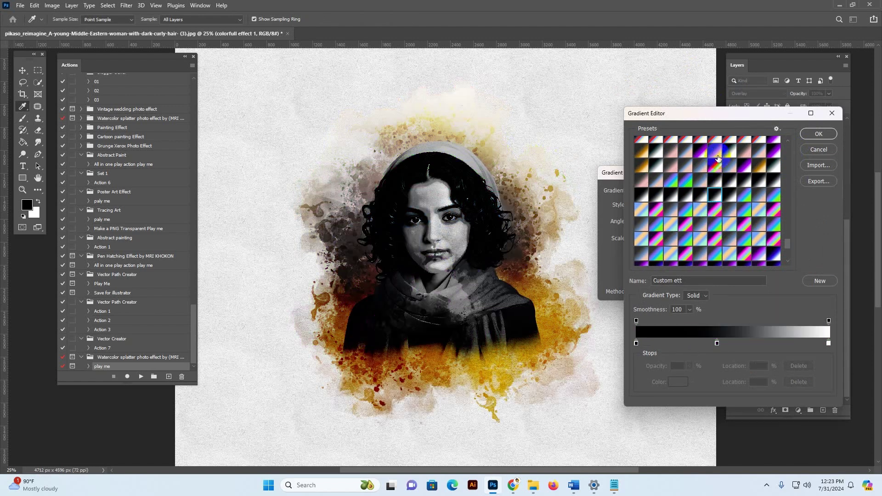
left_click(718, 159)
left_click(749, 257)
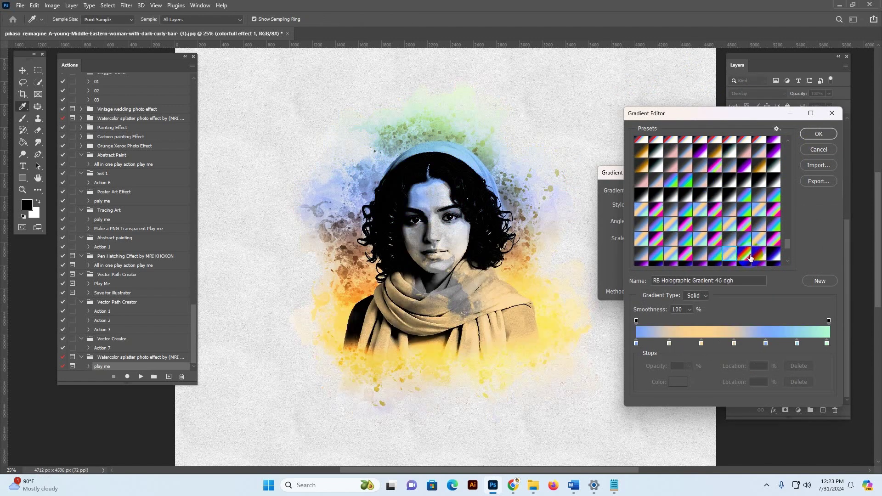
left_click(774, 254)
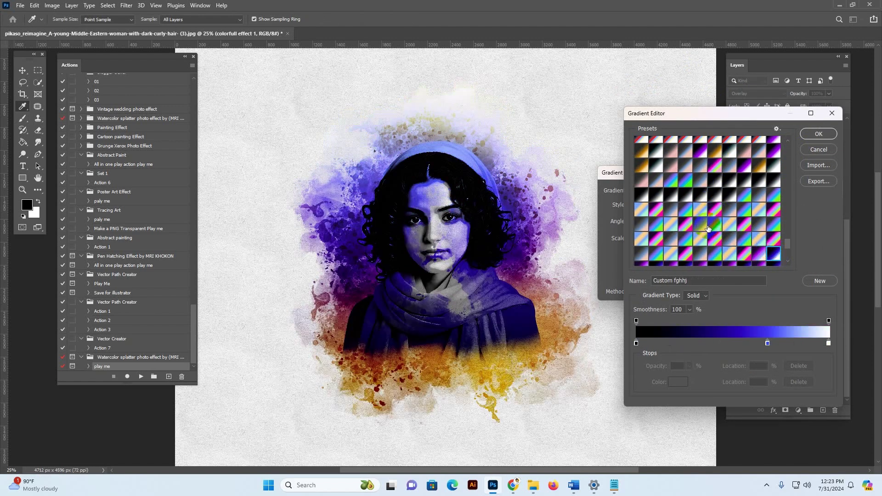
Step: Apply the purple, blue and green gradient preset to the colorfull effect 1 fill
left_click(715, 225)
left_click(818, 134)
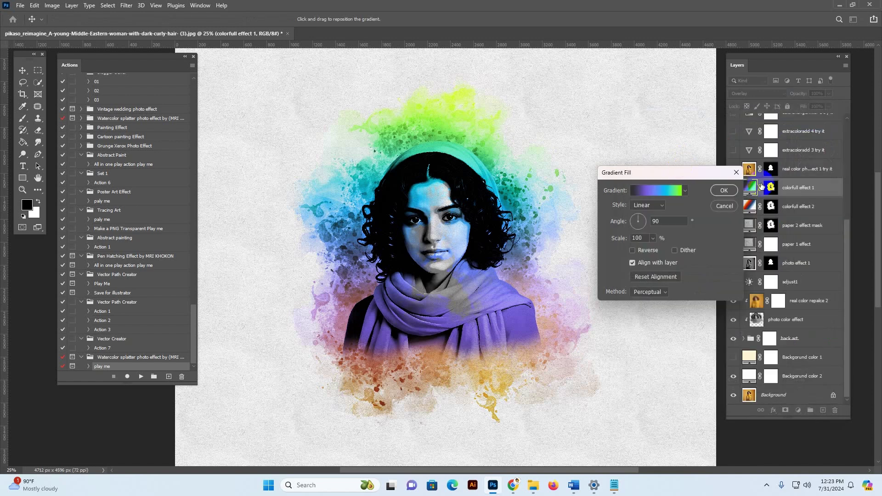
left_click(724, 190)
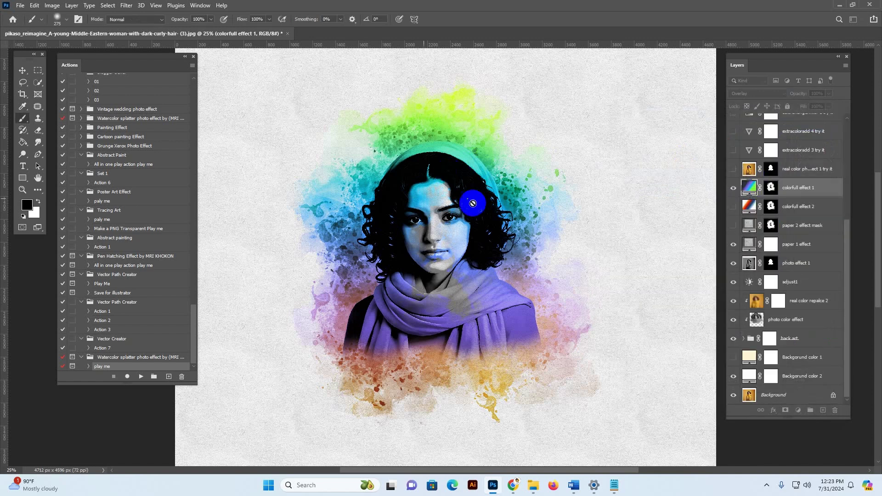
Step: Hide the colorfull effect 1 layer and show colorfull effect 2 again
left_click(734, 187)
left_click(750, 210)
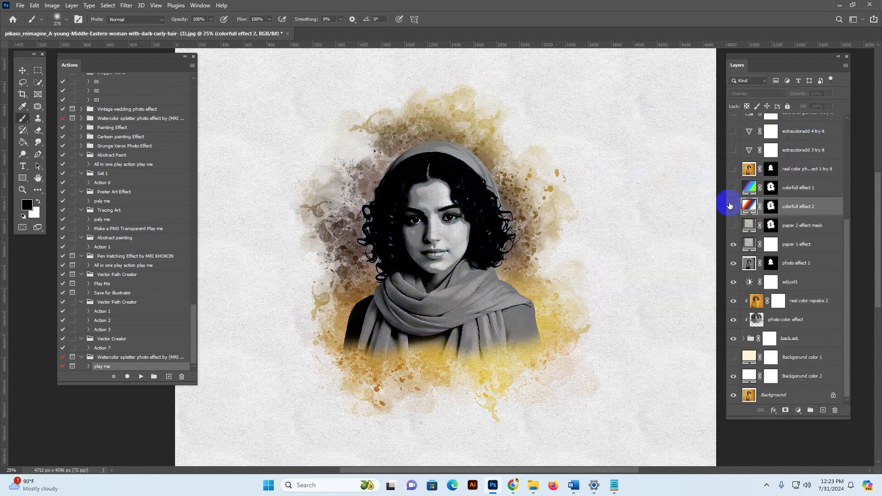
left_click(733, 206)
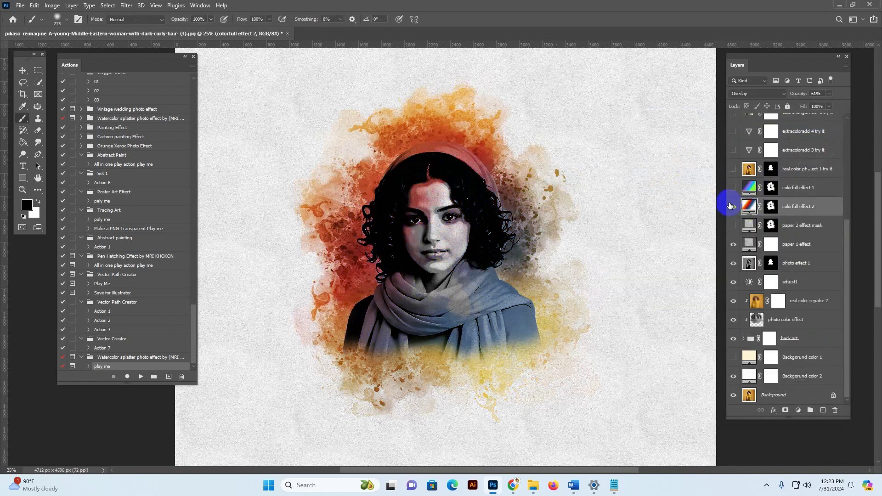
Step: Show the real color photo effect 1 try it layer, checking the result with the photo effect 1 layer hidden and shown
left_click(732, 264)
left_click(732, 265)
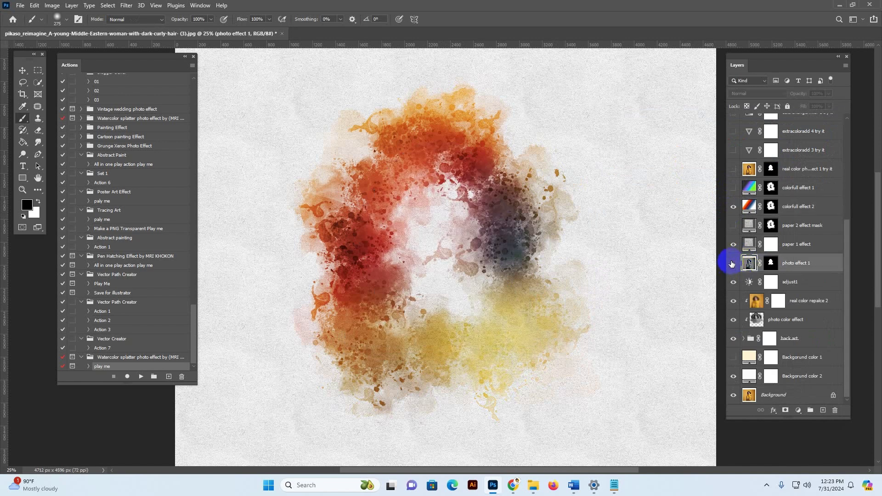
left_click(732, 170)
left_click(732, 170)
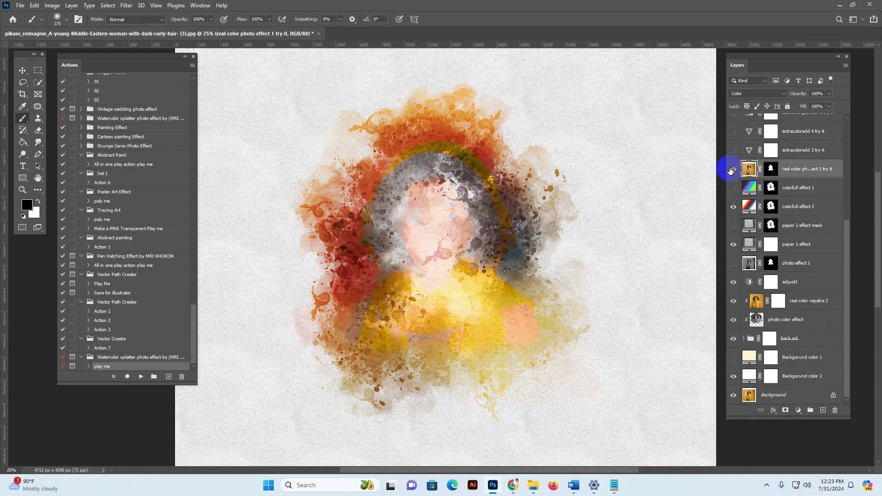
left_click(735, 265)
left_click(731, 264)
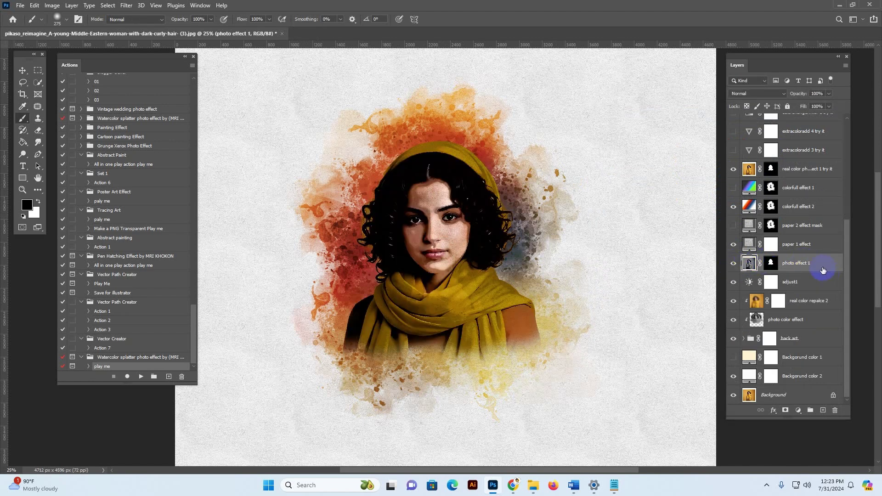
left_click(746, 169)
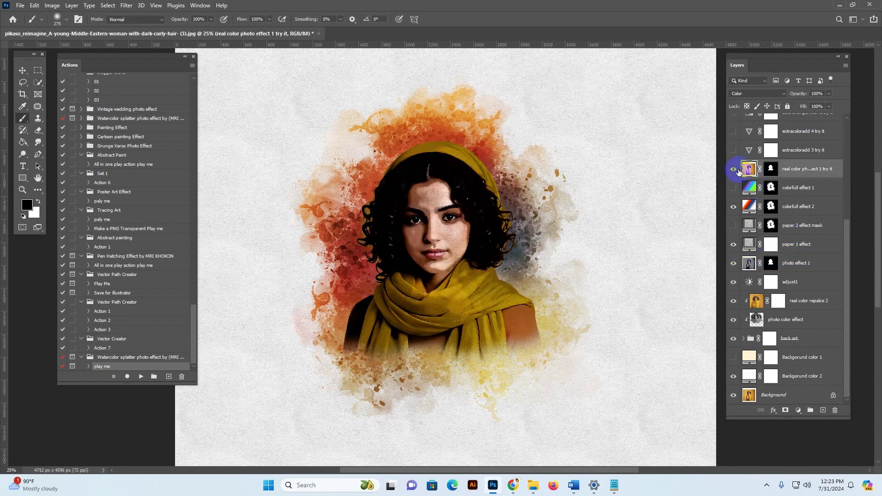
Step: Hide the paper 1 effect layer, comparing the artwork with and without the paper texture
left_click(810, 244)
left_click(734, 245)
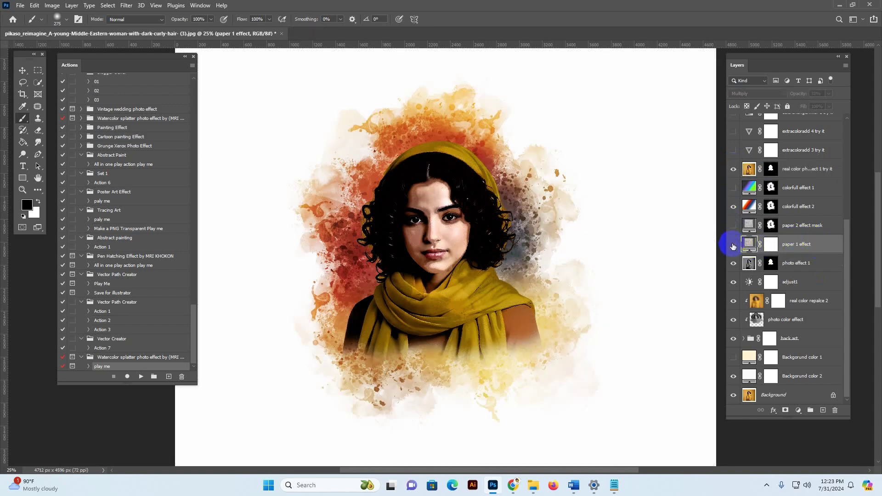
left_click(733, 246)
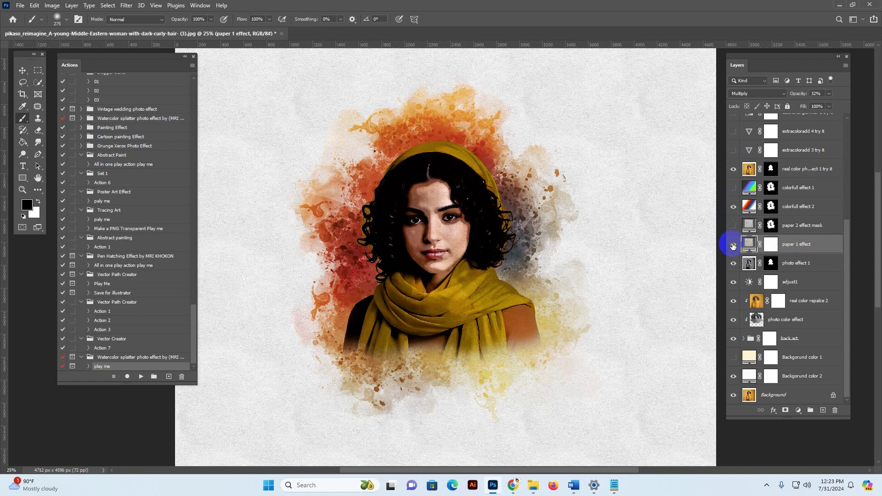
left_click(733, 246)
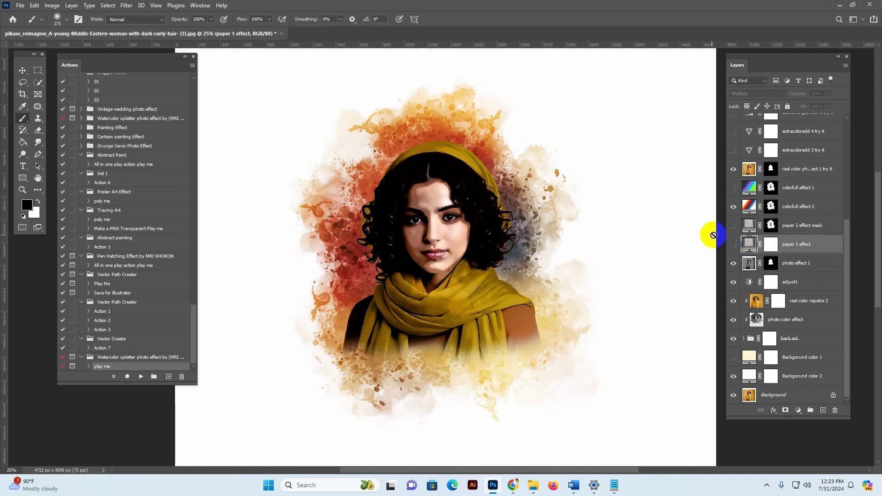
left_click(746, 253)
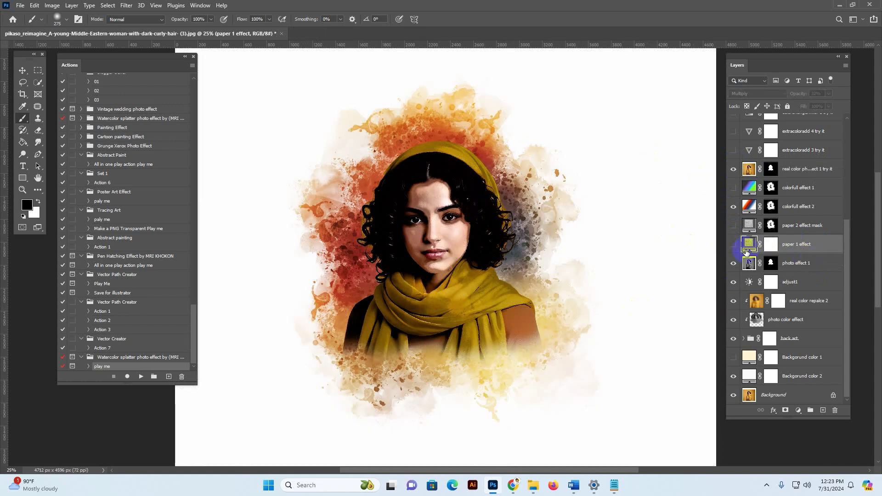
Step: Hide Backgorund color 1, Backgorund color 2 and the Background photo to leave the splatter portrait on transparency
left_click(802, 374)
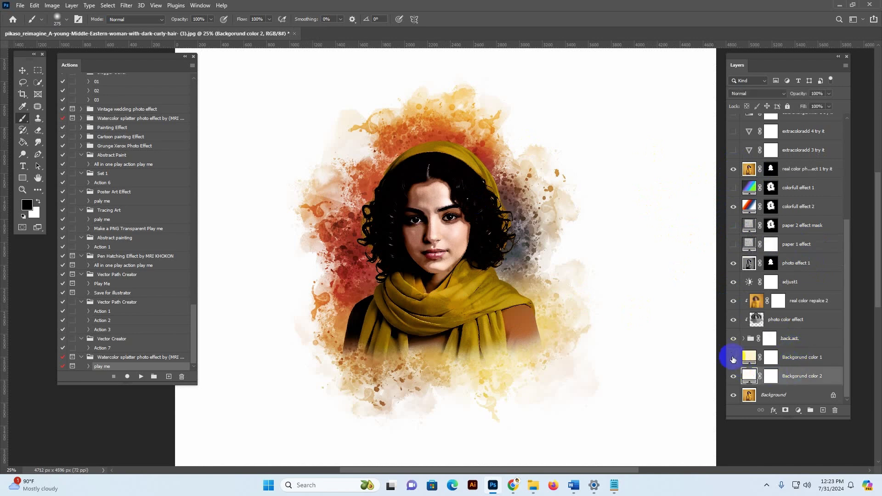
left_click(733, 358)
left_click(733, 376)
left_click(747, 396)
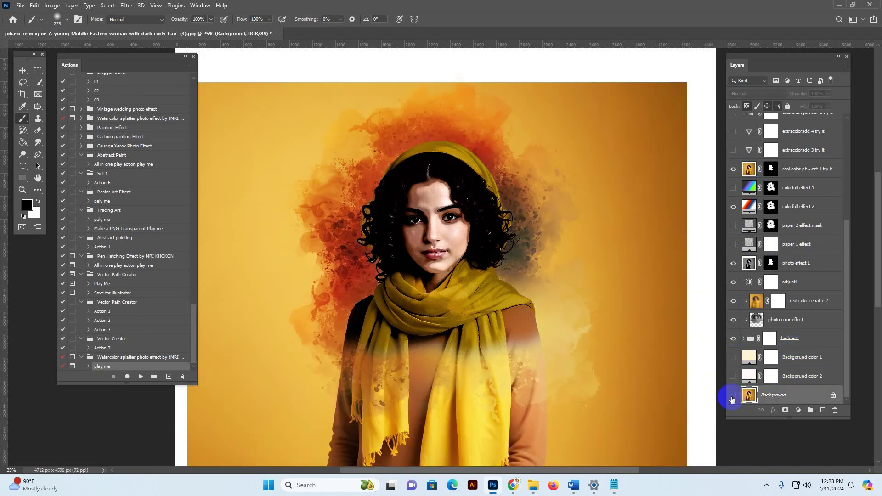
left_click(734, 396)
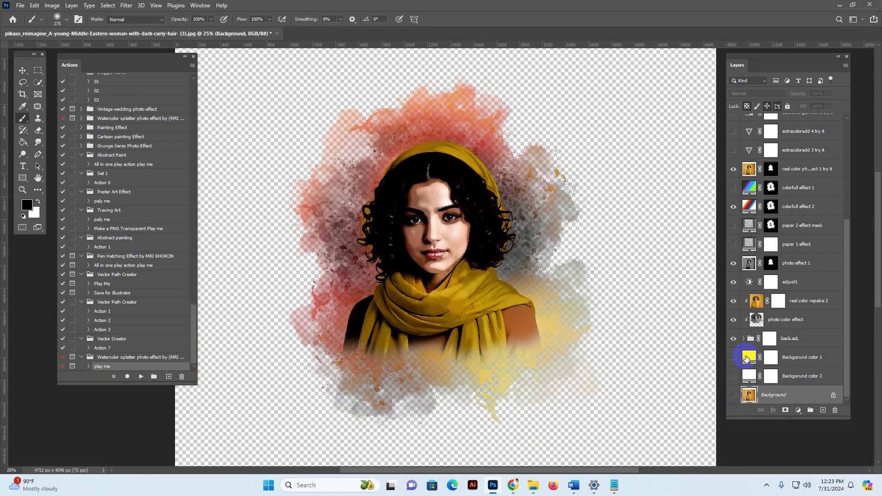
Step: Look at the export commands available for saving the transparent artwork, such as Quick Export as PNG
left_click(21, 72)
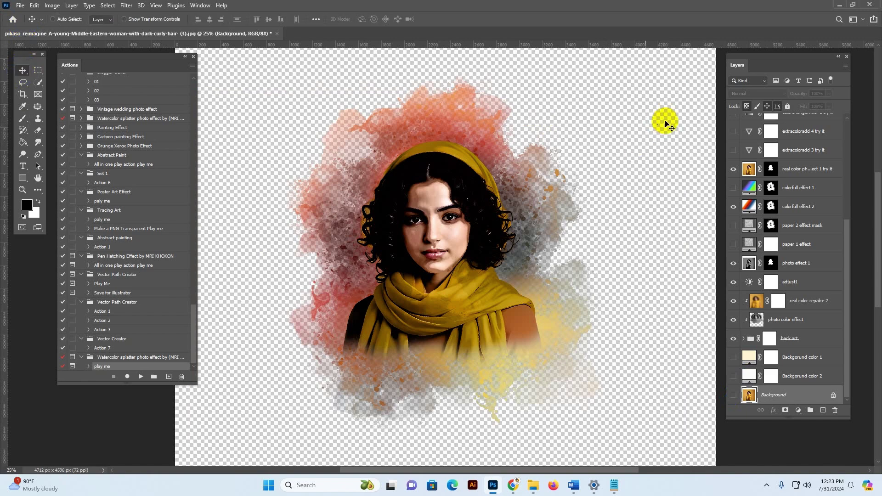
left_click(21, 6)
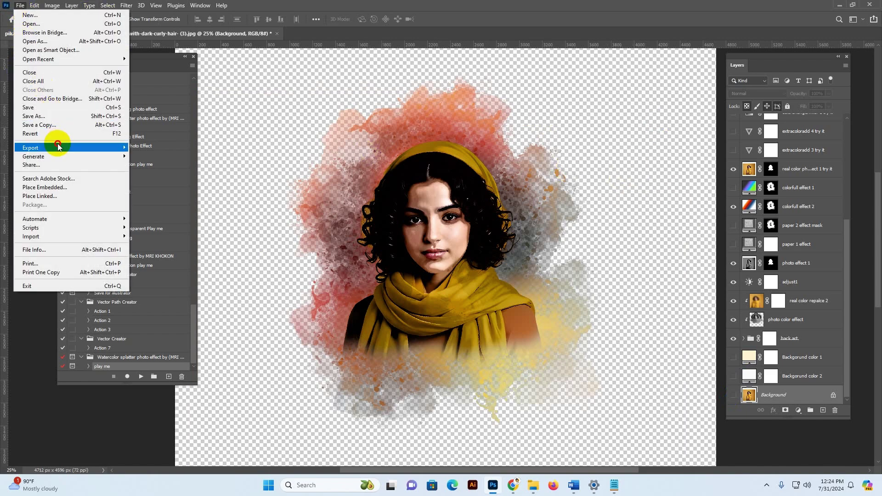
mouse_move(58, 147)
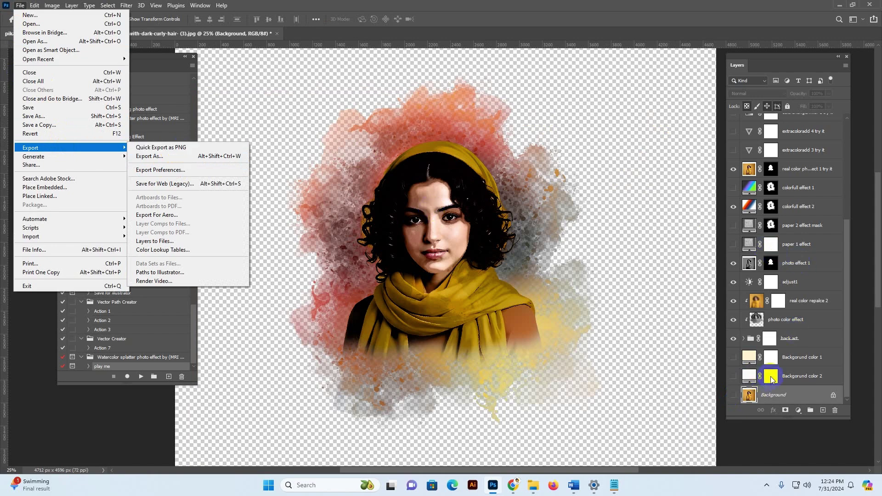
left_click(809, 357)
Step: Try the paper 2 effect mask layer on the transparent artwork, check the export commands, and hide the layer again
left_click(806, 226)
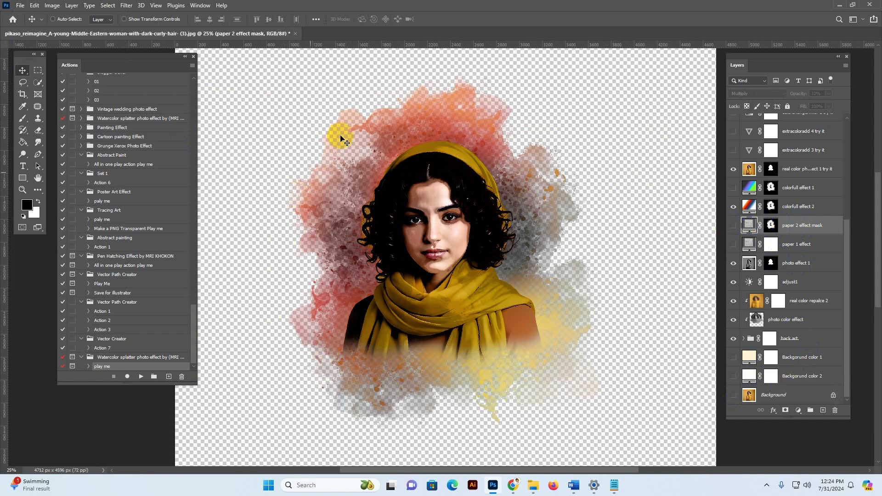
left_click(733, 226)
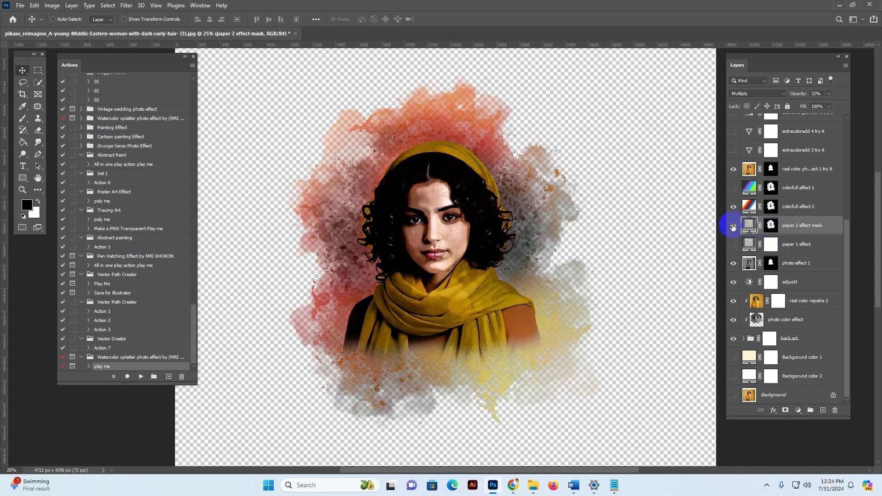
left_click(784, 250)
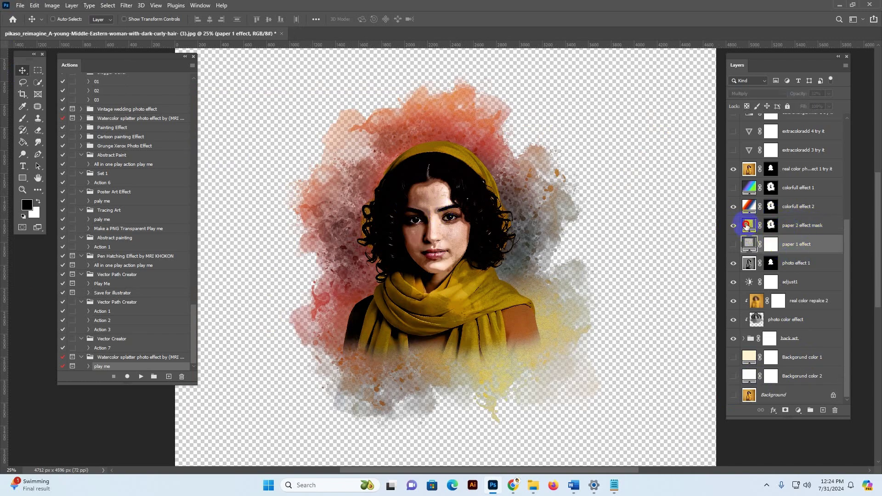
left_click(787, 229)
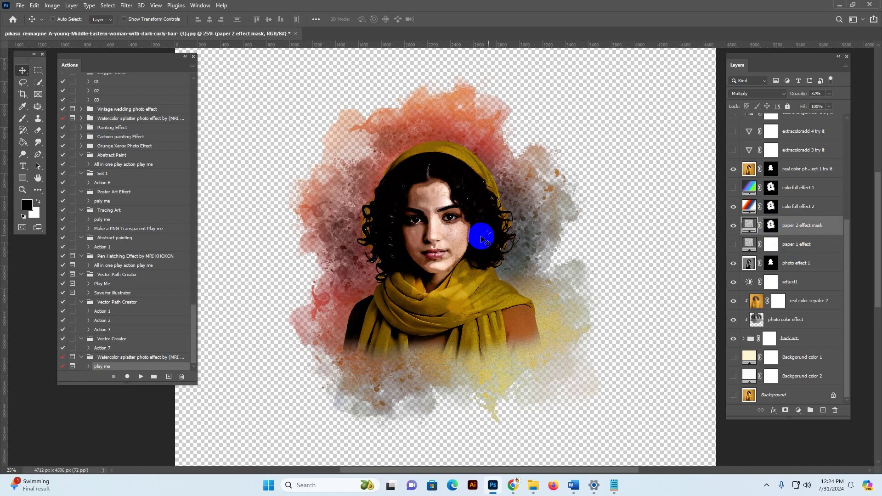
left_click(20, 6)
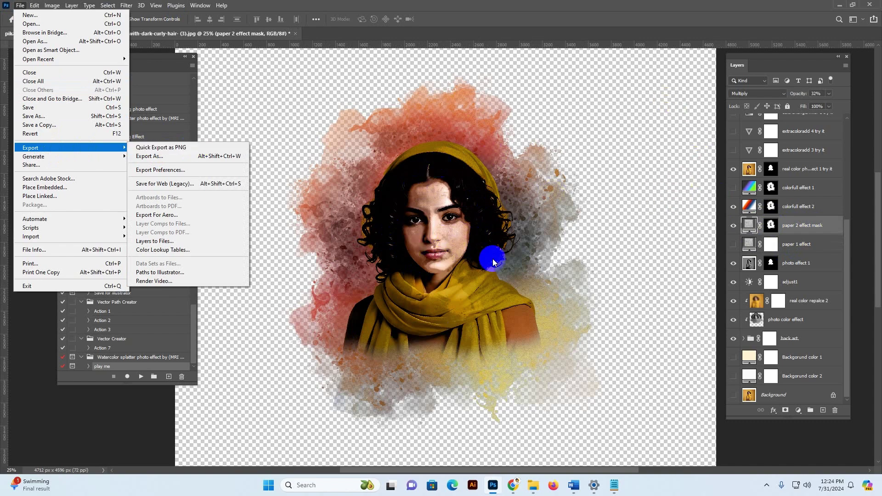
left_click(735, 226)
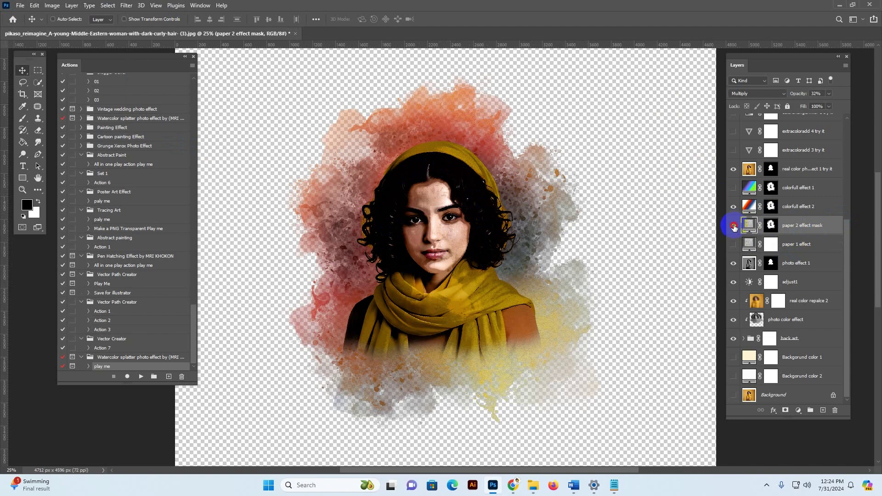
left_click(734, 226)
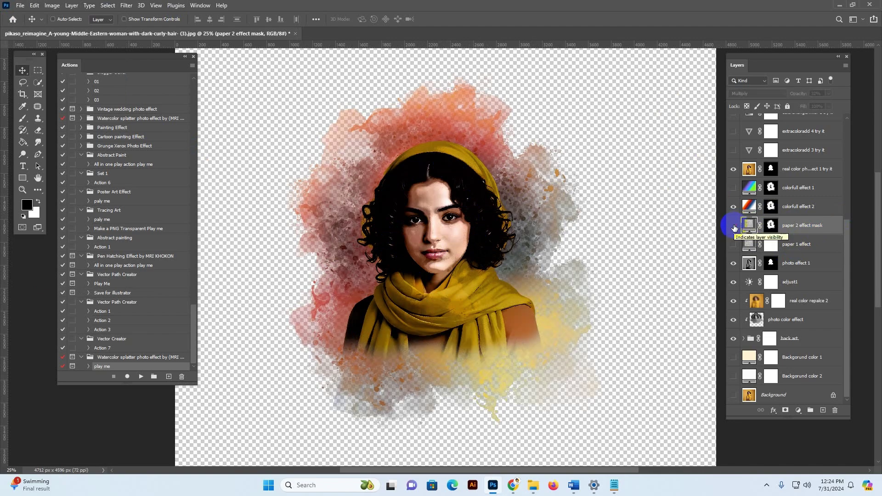
Step: Show the Background, Backgorund color 2, Backgorund color 1 and paper 1 effect layers
left_click(733, 395)
left_click(735, 373)
left_click(734, 359)
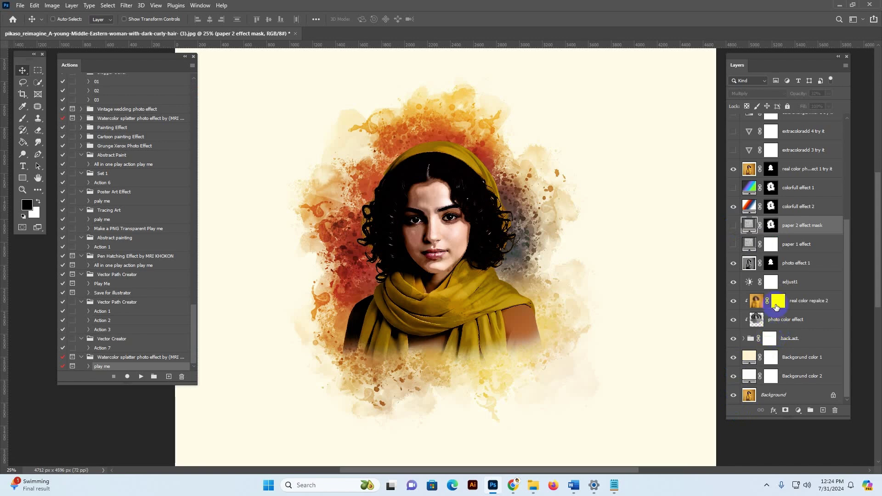
left_click(734, 186)
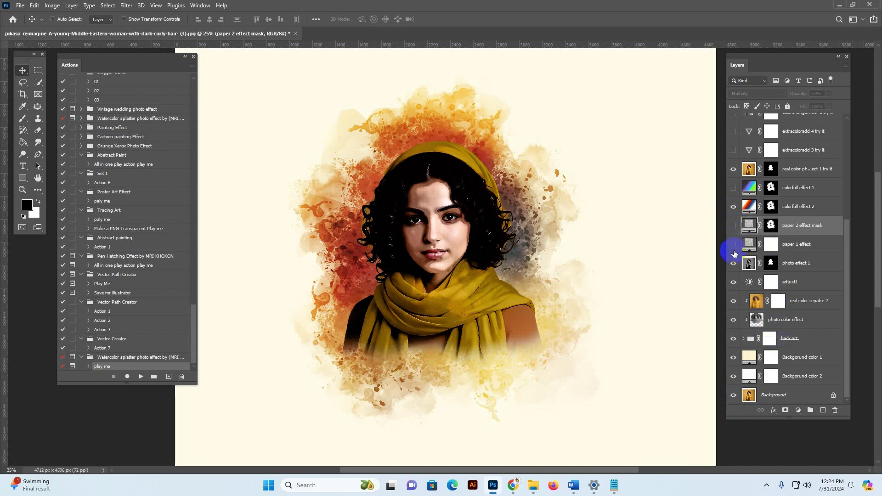
left_click(734, 245)
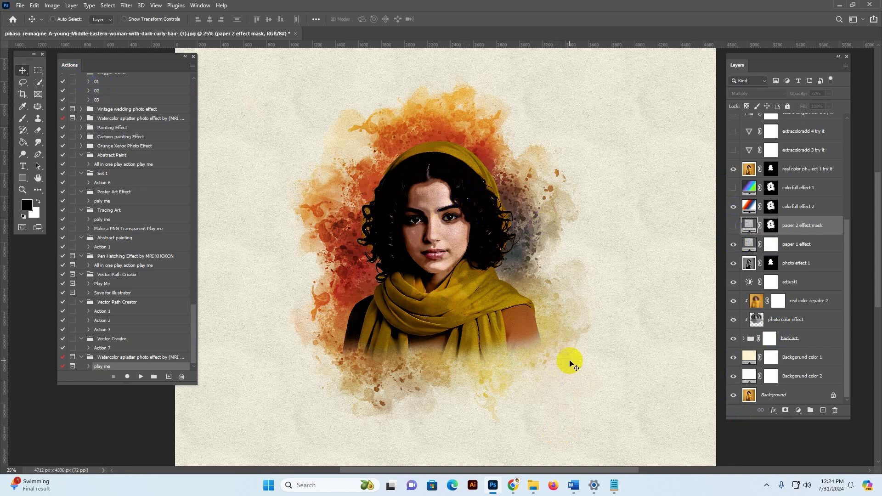
Step: Switch to Chrome and look through the featured and popular items on the photoshopaction.net home page
mouse_move(513, 485)
left_click(555, 446)
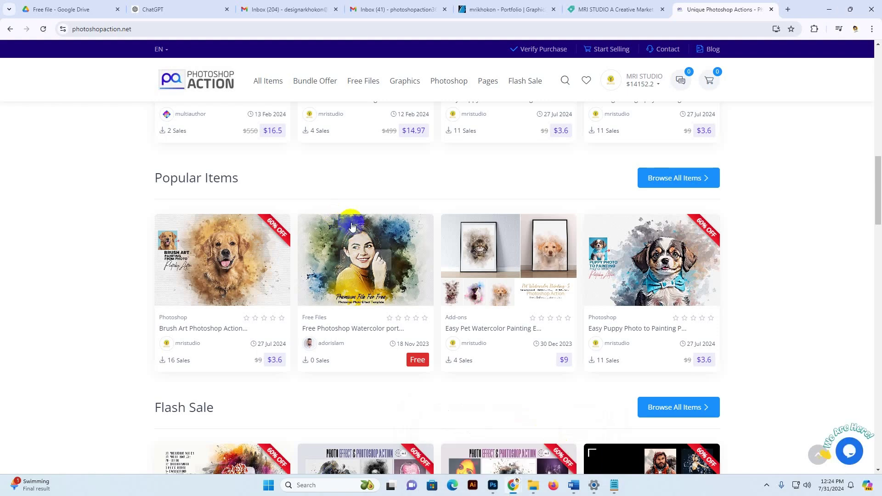
scroll(340, 193, "up", 5)
scroll(340, 194, "up", 10)
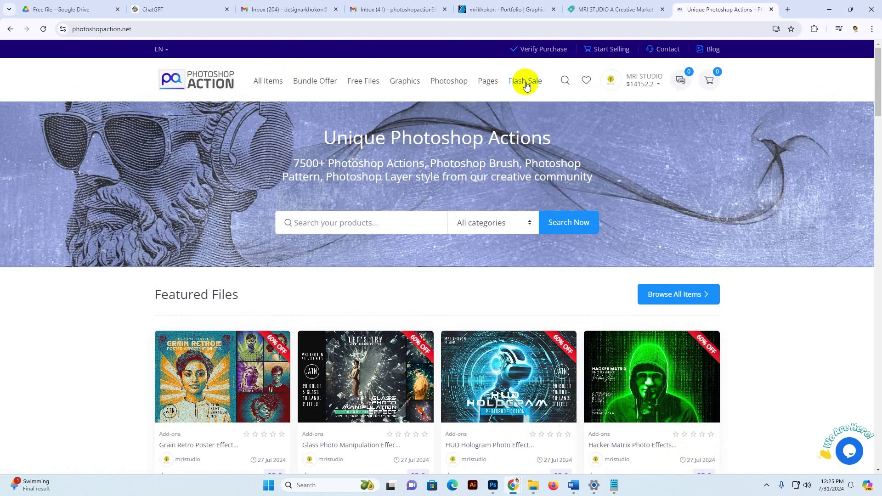
scroll(382, 242, "down", 5)
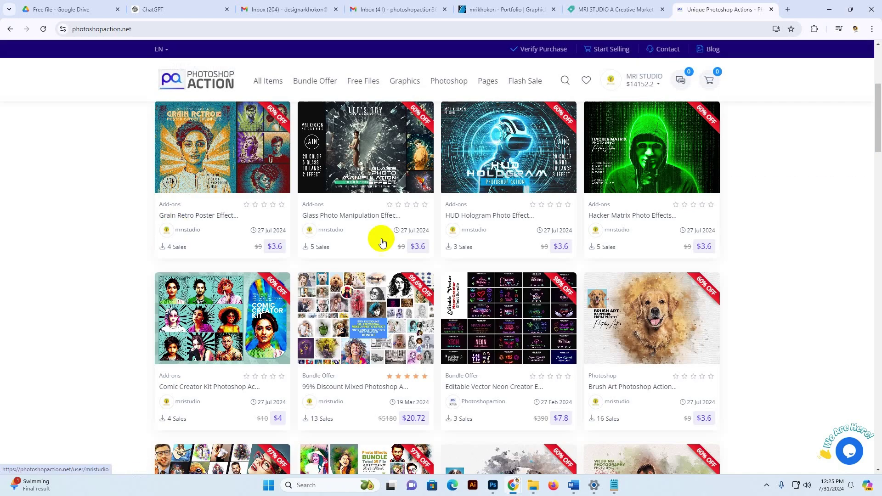
scroll(778, 288, "down", 4)
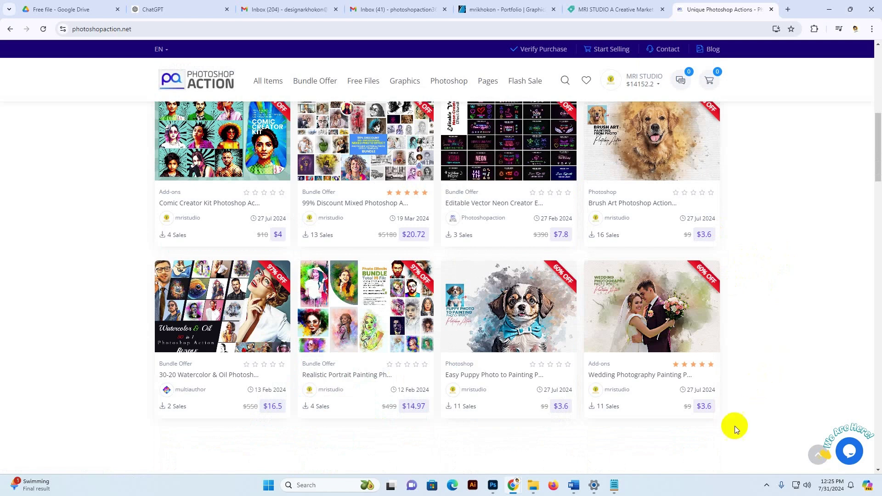
scroll(781, 295, "up", 1)
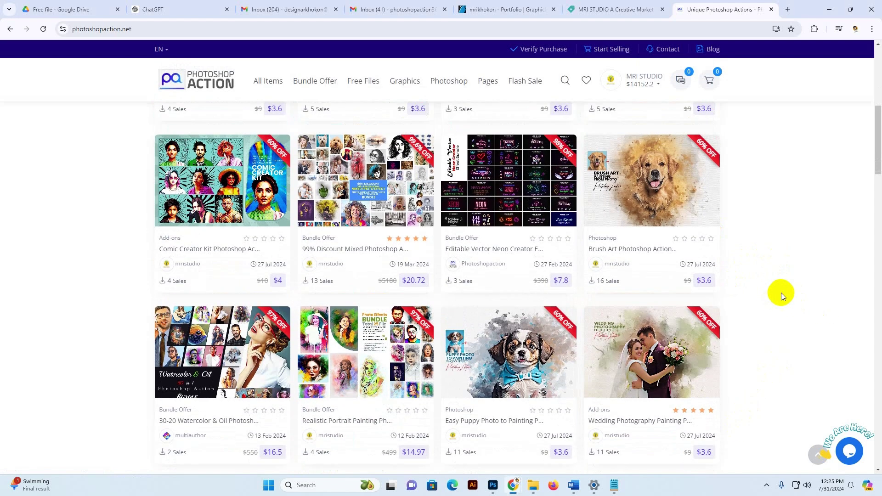
scroll(806, 283, "up", 2)
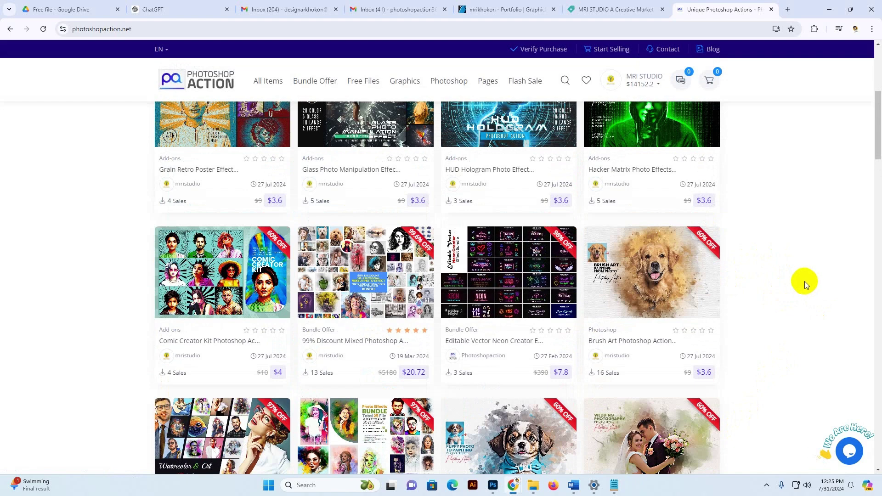
scroll(804, 281, "down", 2)
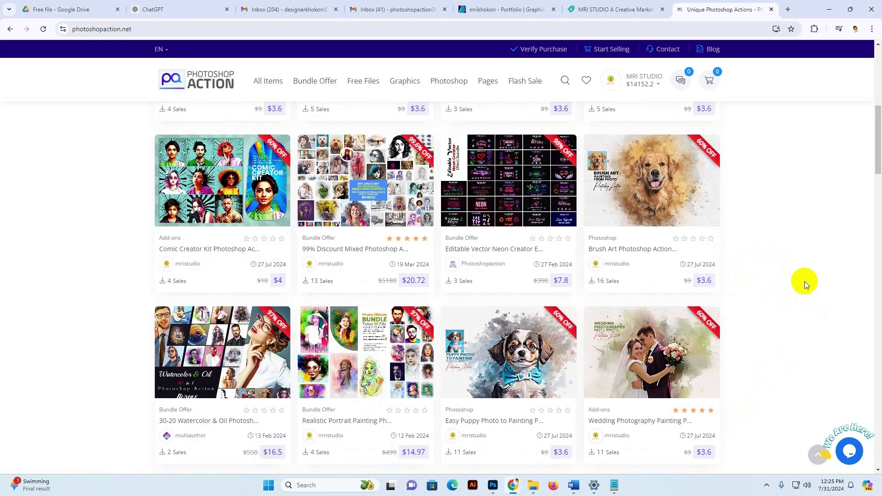
scroll(782, 275, "down", 1)
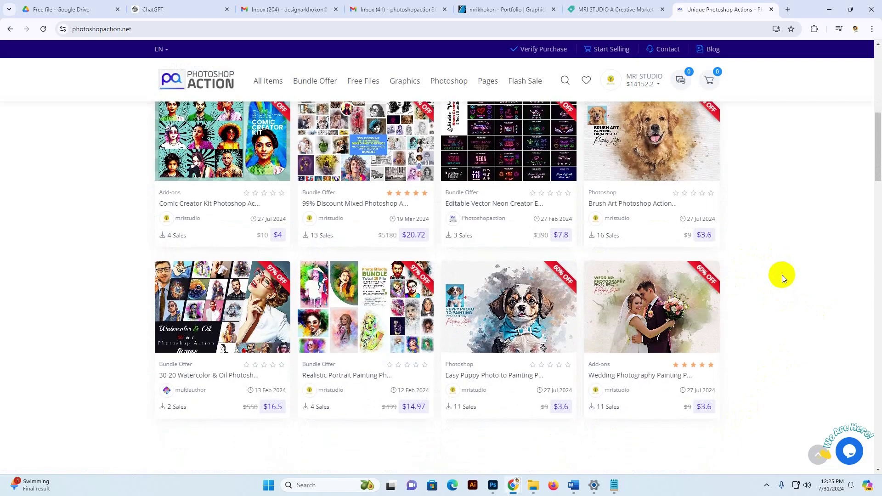
scroll(782, 275, "up", 4)
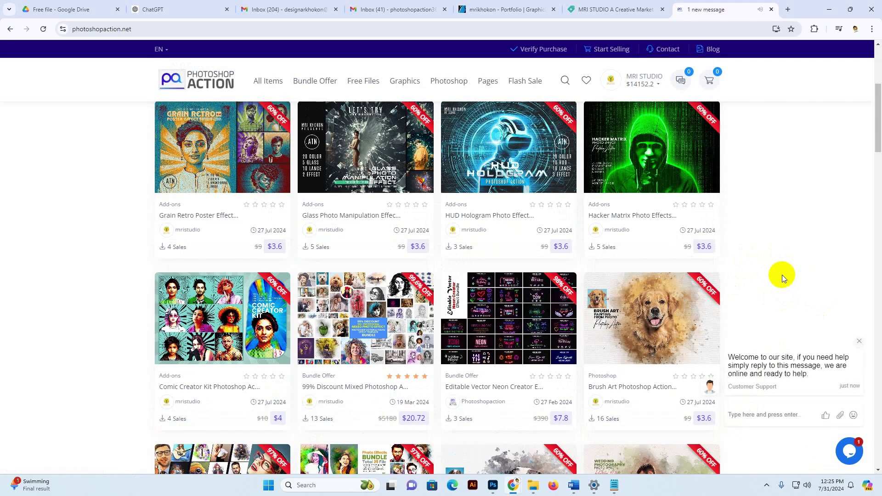
scroll(782, 275, "up", 5)
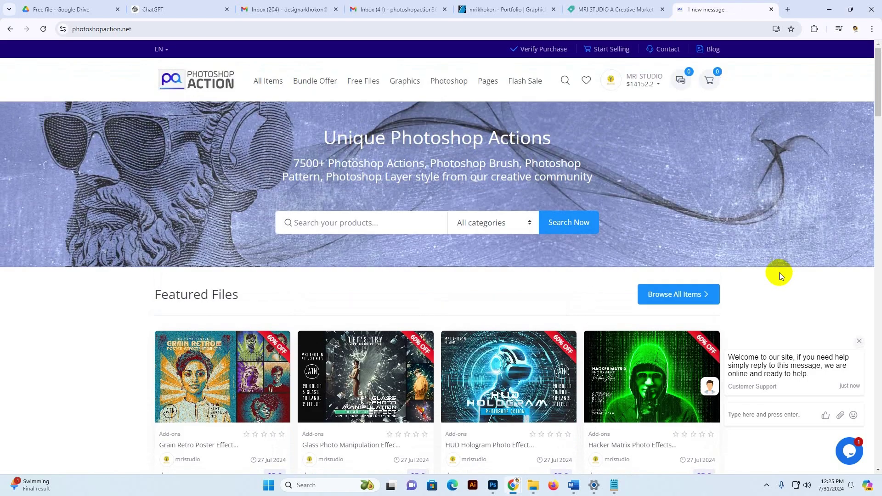